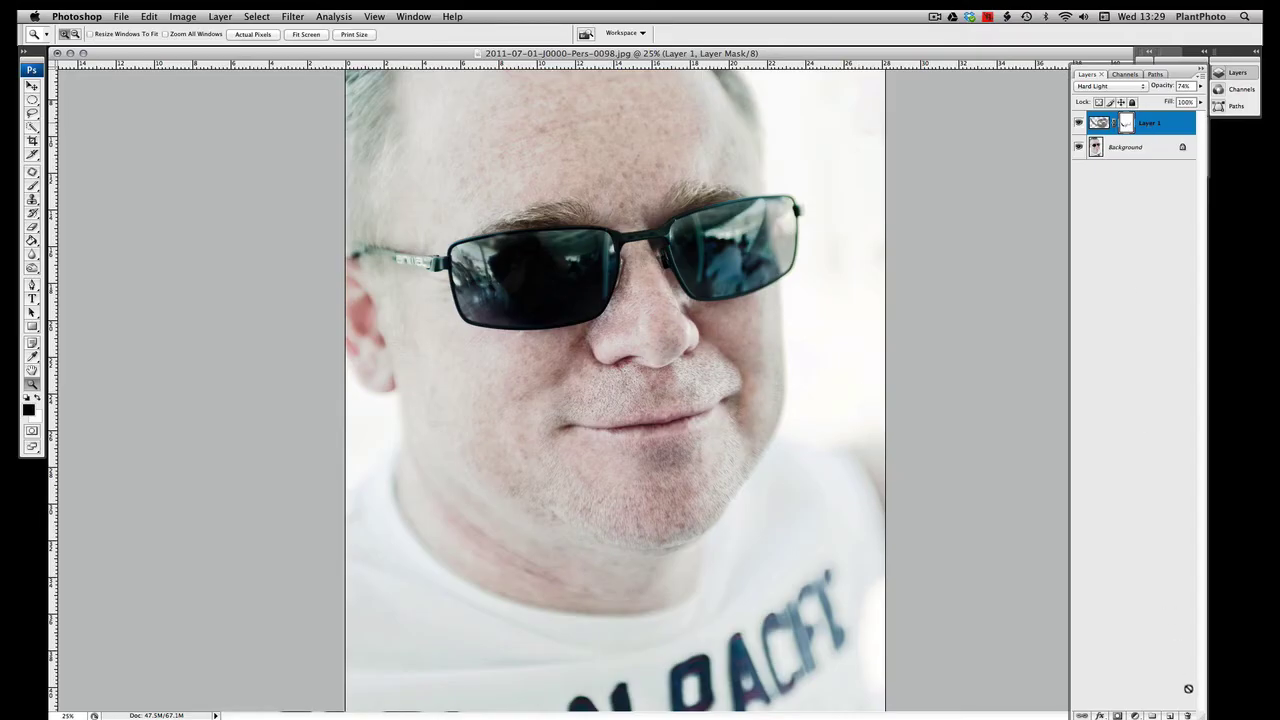
# Replace the masked layer with a new empty Layer 1 and set the foreground to grey 7e7e7e
pyautogui.click(1189, 713)
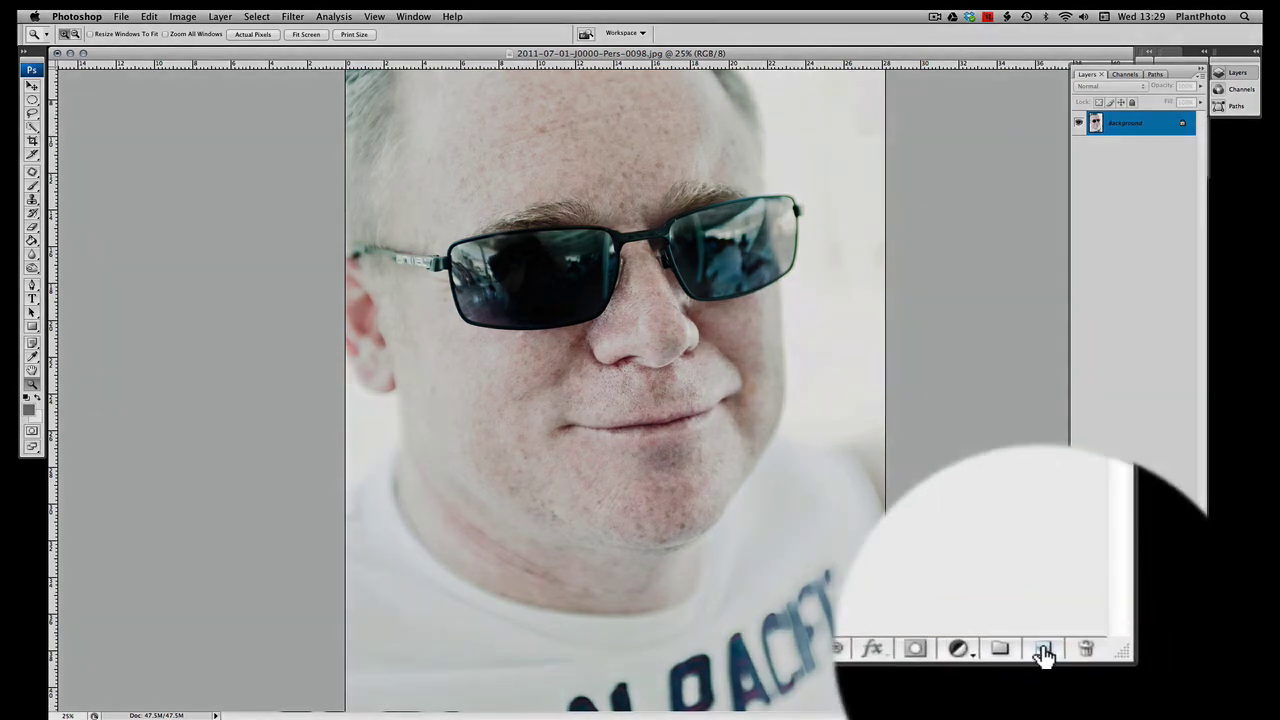
pyautogui.click(1169, 715)
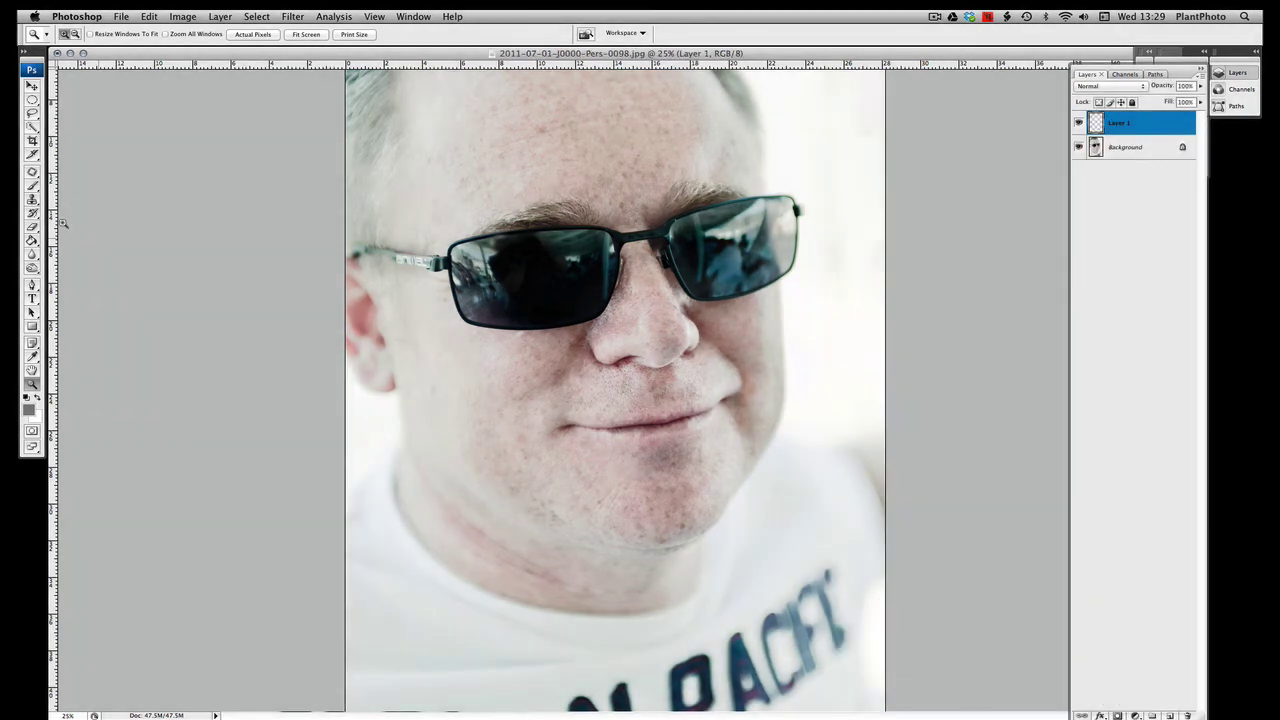
pyautogui.click(29, 409)
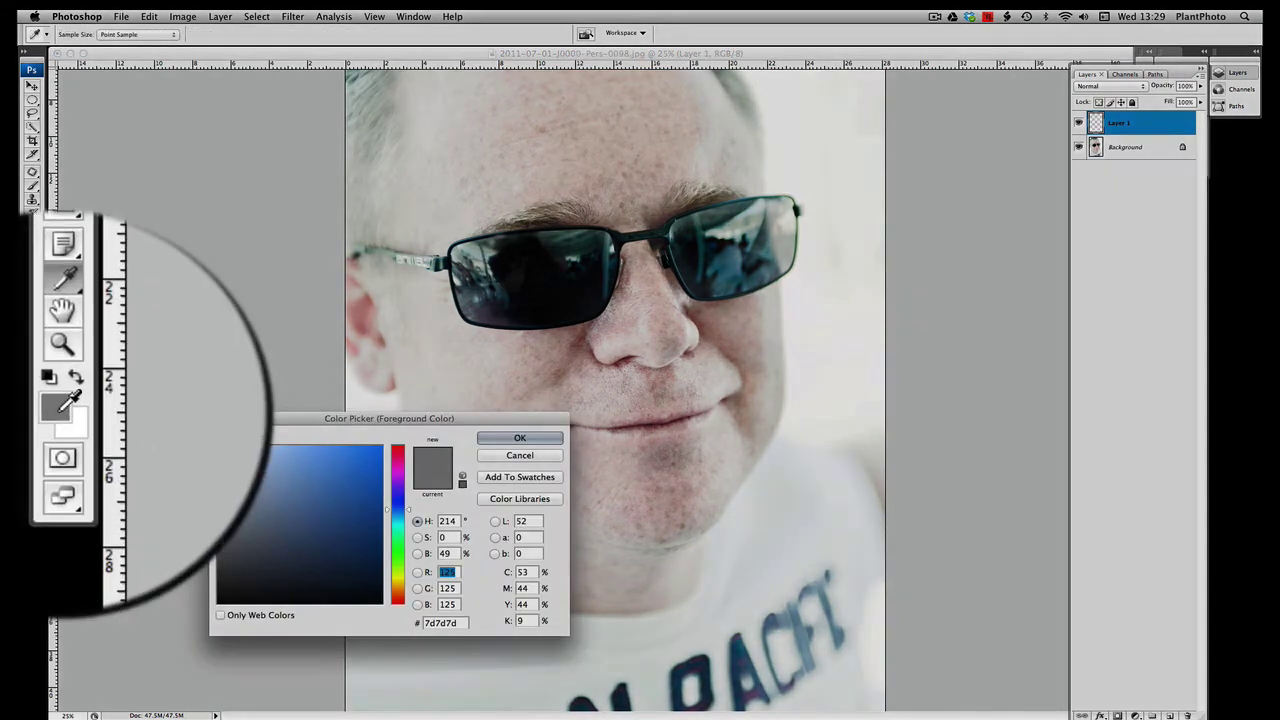
pyautogui.click(215, 527)
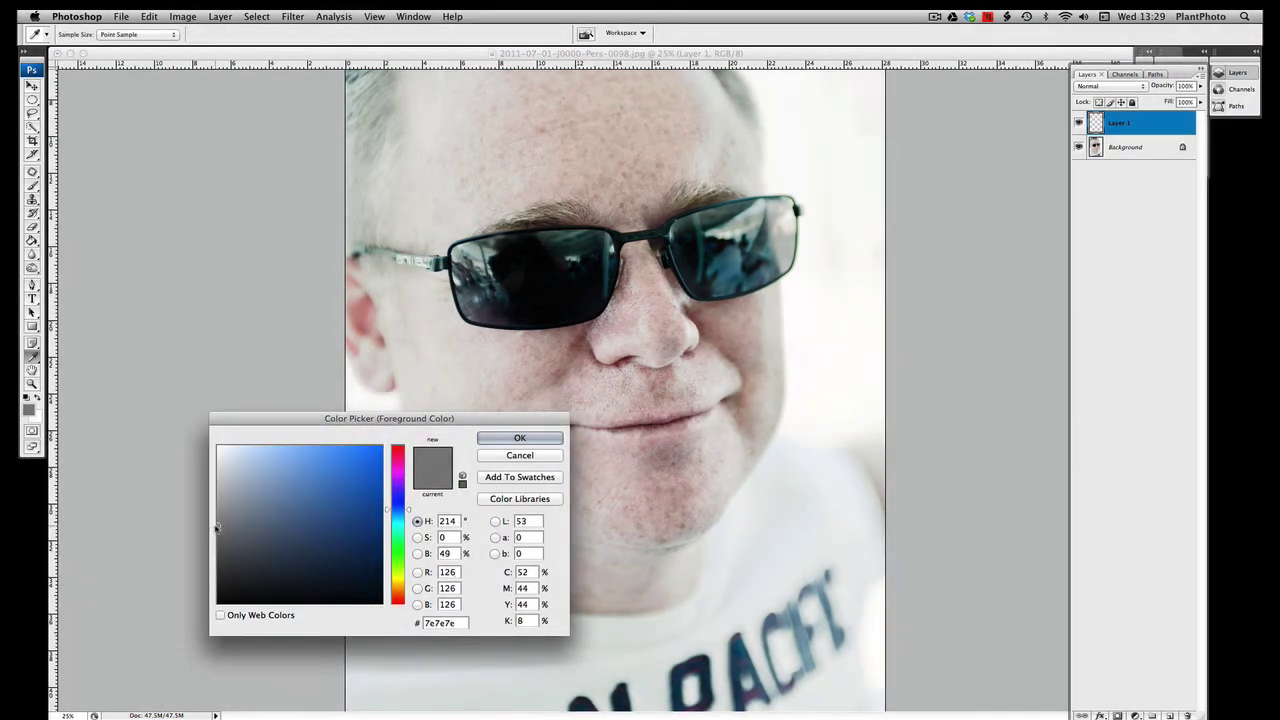
pyautogui.click(530, 439)
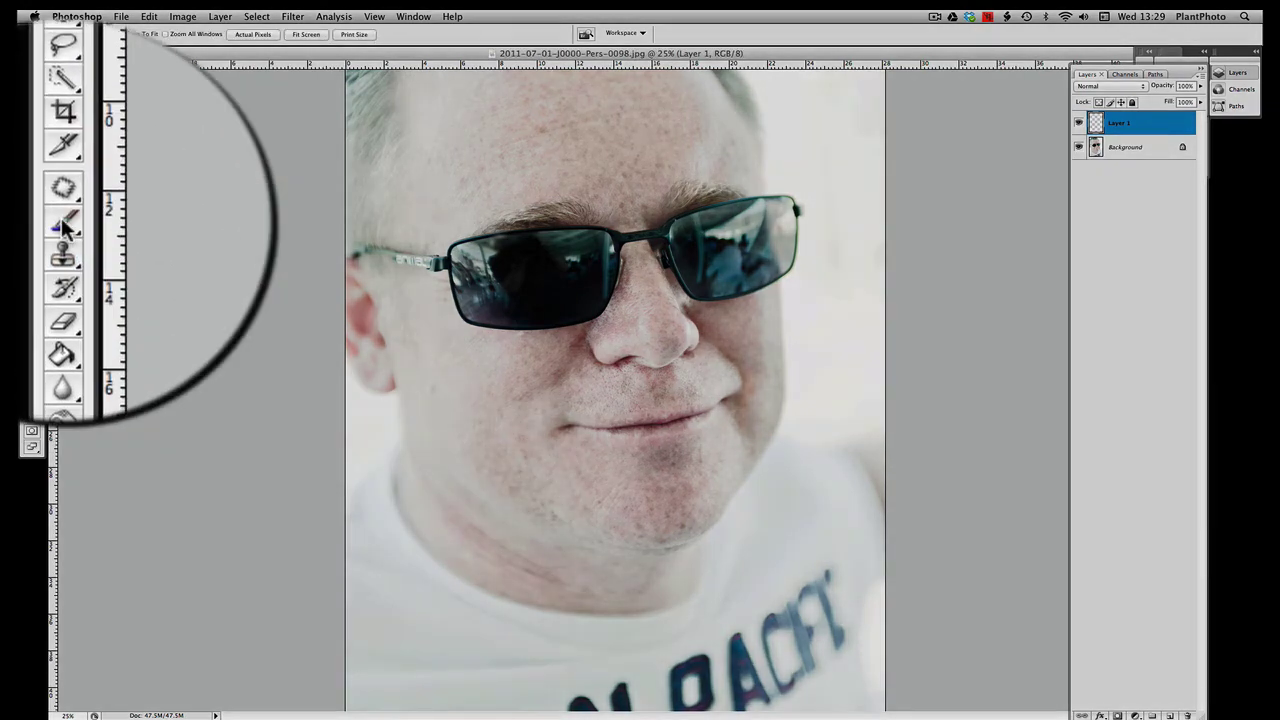
# Select the Brush tool with a soft round brush of about 95 px and low hardness
pyautogui.click(32, 185)
pyautogui.click(77, 33)
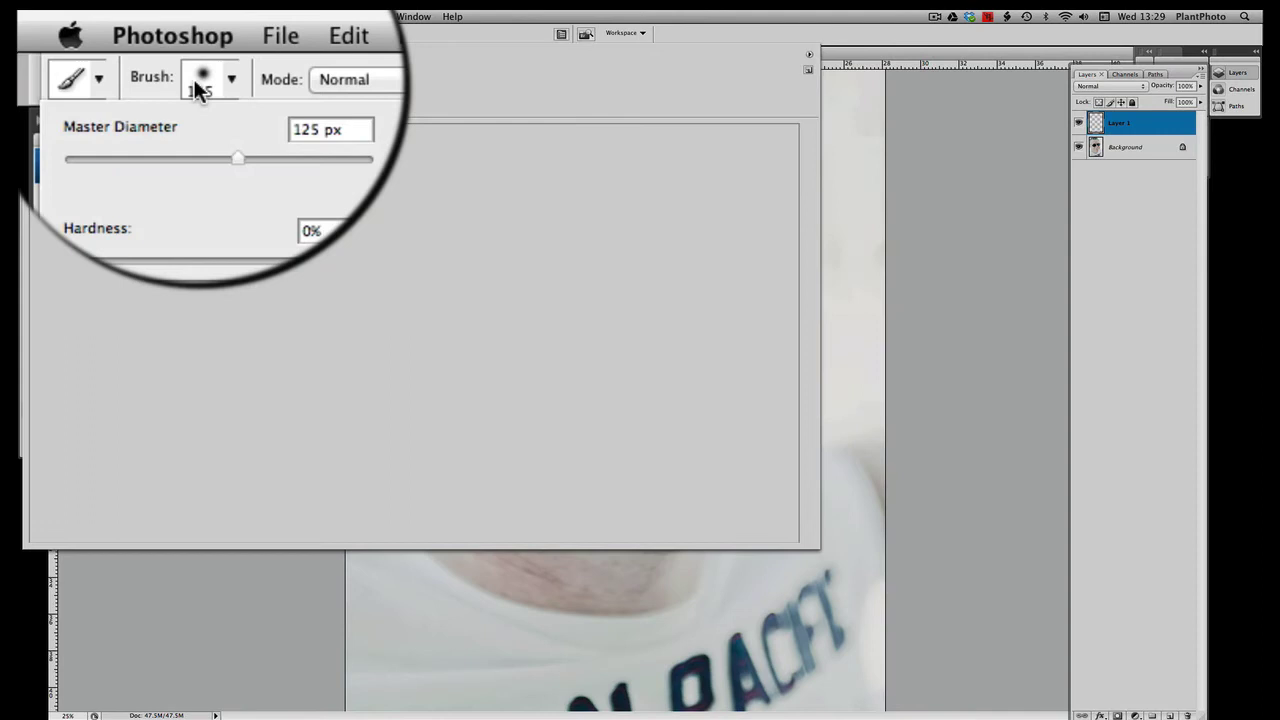
pyautogui.moveTo(96, 63); pyautogui.dragTo(92, 64)
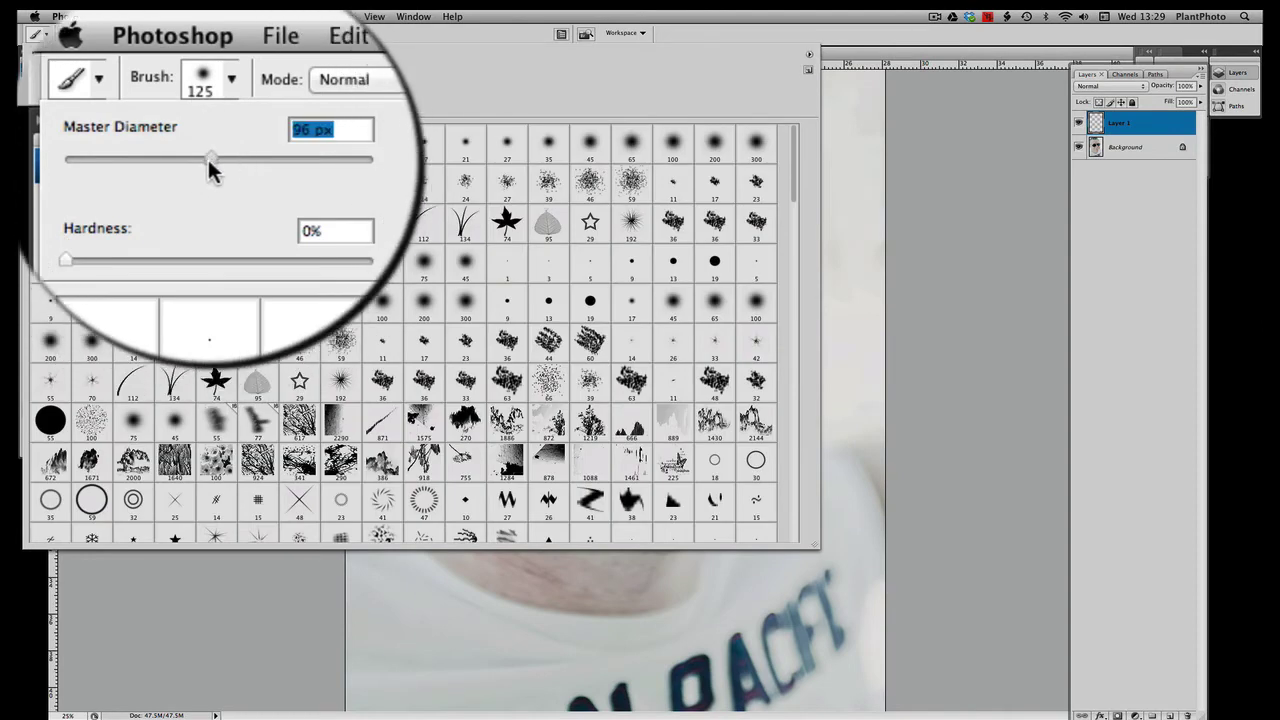
pyautogui.moveTo(33, 108); pyautogui.dragTo(41, 108)
pyautogui.click(158, 230)
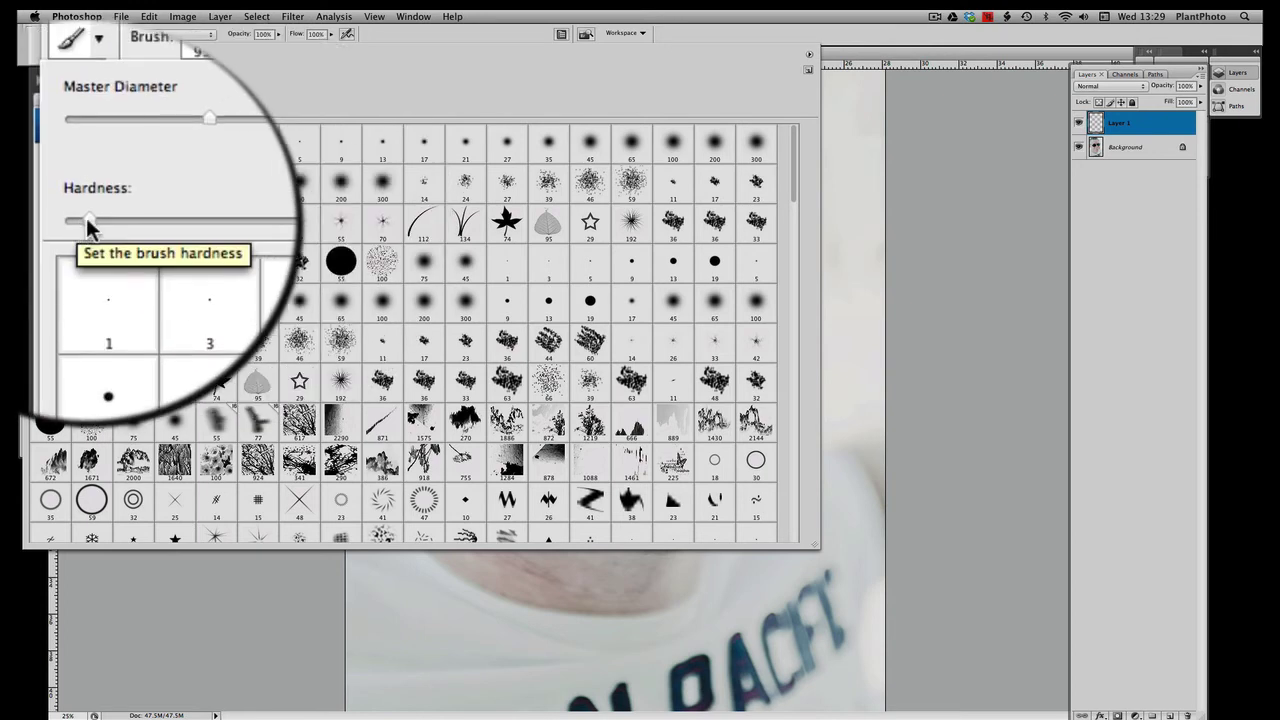
pyautogui.moveTo(88, 216); pyautogui.dragTo(95, 217)
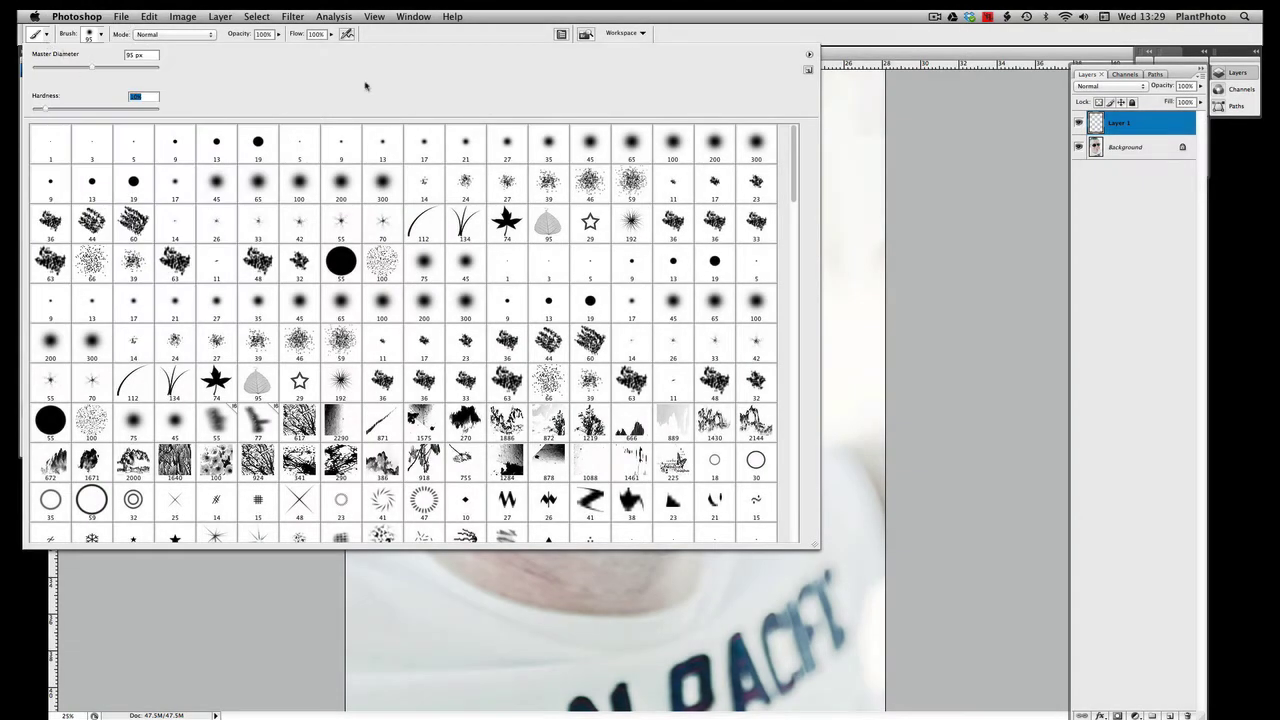
pyautogui.click(1138, 133)
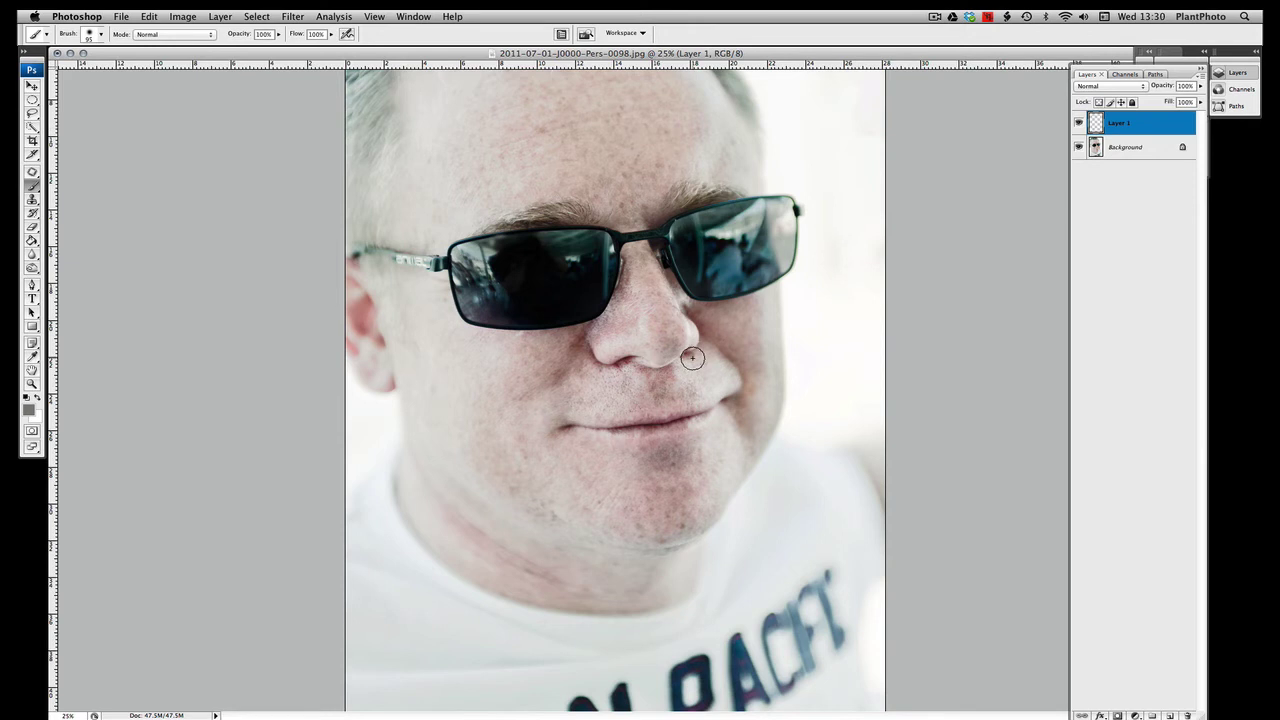
# Resize the brush to 150 px and paint grey over the upper lip, both jawlines and the chin
pyautogui.press(']')
pyautogui.press(']')
pyautogui.press(']')
pyautogui.press(']')
pyautogui.press(']')
pyautogui.press('[')
pyautogui.press('[')
pyautogui.moveTo(666, 371)
pyautogui.mouseDown()
pyautogui.moveTo(621, 371)
pyautogui.moveTo(557, 422)
pyautogui.moveTo(736, 383)
pyautogui.moveTo(679, 371)
pyautogui.moveTo(675, 385)
pyautogui.moveTo(605, 397)
pyautogui.moveTo(688, 385)
pyautogui.moveTo(693, 371)
pyautogui.moveTo(733, 382)
pyautogui.moveTo(742, 452)
pyautogui.moveTo(697, 521)
pyautogui.moveTo(619, 536)
pyautogui.moveTo(511, 491)
pyautogui.mouseUp()
pyautogui.moveTo(556, 447)
pyautogui.mouseDown()
pyautogui.moveTo(566, 511)
pyautogui.moveTo(637, 466)
pyautogui.moveTo(621, 443)
pyautogui.moveTo(694, 431)
pyautogui.moveTo(694, 458)
pyautogui.moveTo(719, 471)
pyautogui.moveTo(691, 511)
pyautogui.moveTo(704, 470)
pyautogui.moveTo(686, 469)
pyautogui.moveTo(675, 445)
pyautogui.moveTo(654, 447)
pyautogui.moveTo(696, 432)
pyautogui.moveTo(651, 468)
pyautogui.moveTo(694, 481)
pyautogui.moveTo(669, 519)
pyautogui.moveTo(583, 520)
pyautogui.moveTo(641, 475)
pyautogui.moveTo(660, 482)
pyautogui.moveTo(626, 508)
pyautogui.moveTo(677, 489)
pyautogui.moveTo(599, 514)
pyautogui.moveTo(665, 519)
pyautogui.moveTo(622, 527)
pyautogui.moveTo(711, 500)
pyautogui.moveTo(699, 516)
pyautogui.moveTo(651, 503)
pyautogui.moveTo(703, 483)
pyautogui.moveTo(625, 508)
pyautogui.moveTo(486, 487)
pyautogui.moveTo(426, 437)
pyautogui.moveTo(386, 327)
pyautogui.mouseUp()
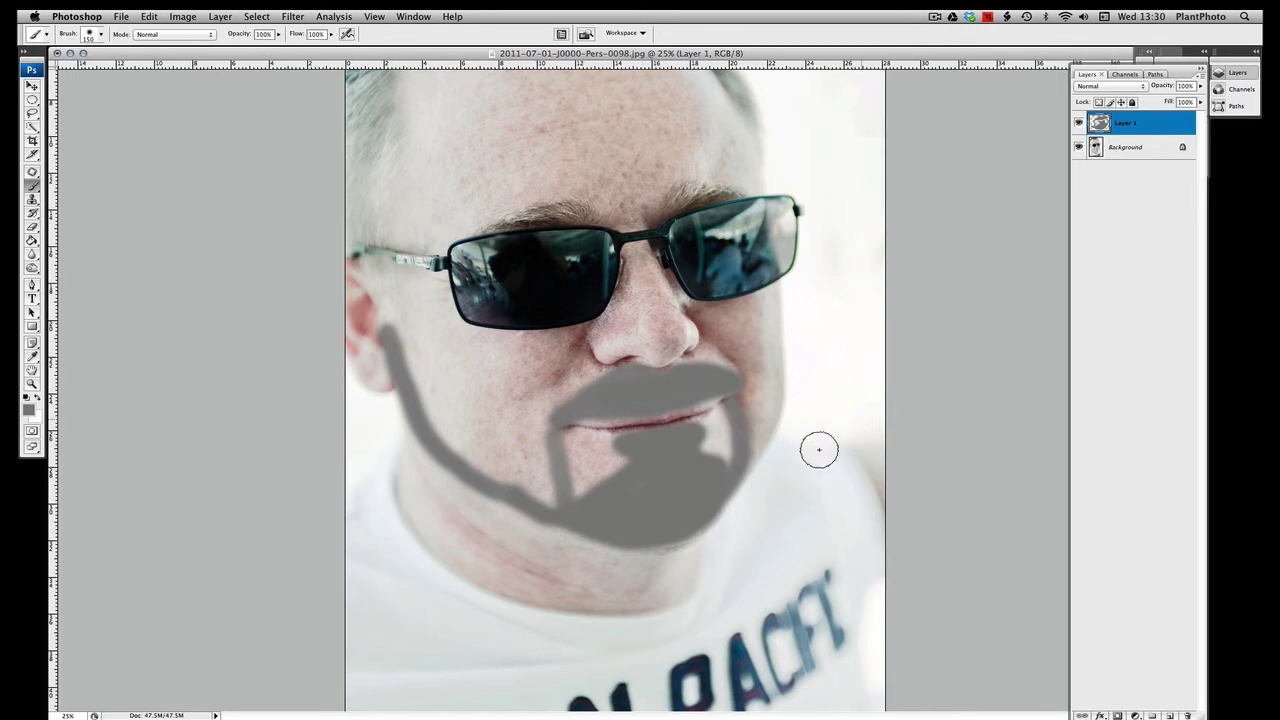
pyautogui.moveTo(751, 455)
pyautogui.mouseDown()
pyautogui.moveTo(777, 386)
pyautogui.moveTo(771, 286)
pyautogui.mouseUp()
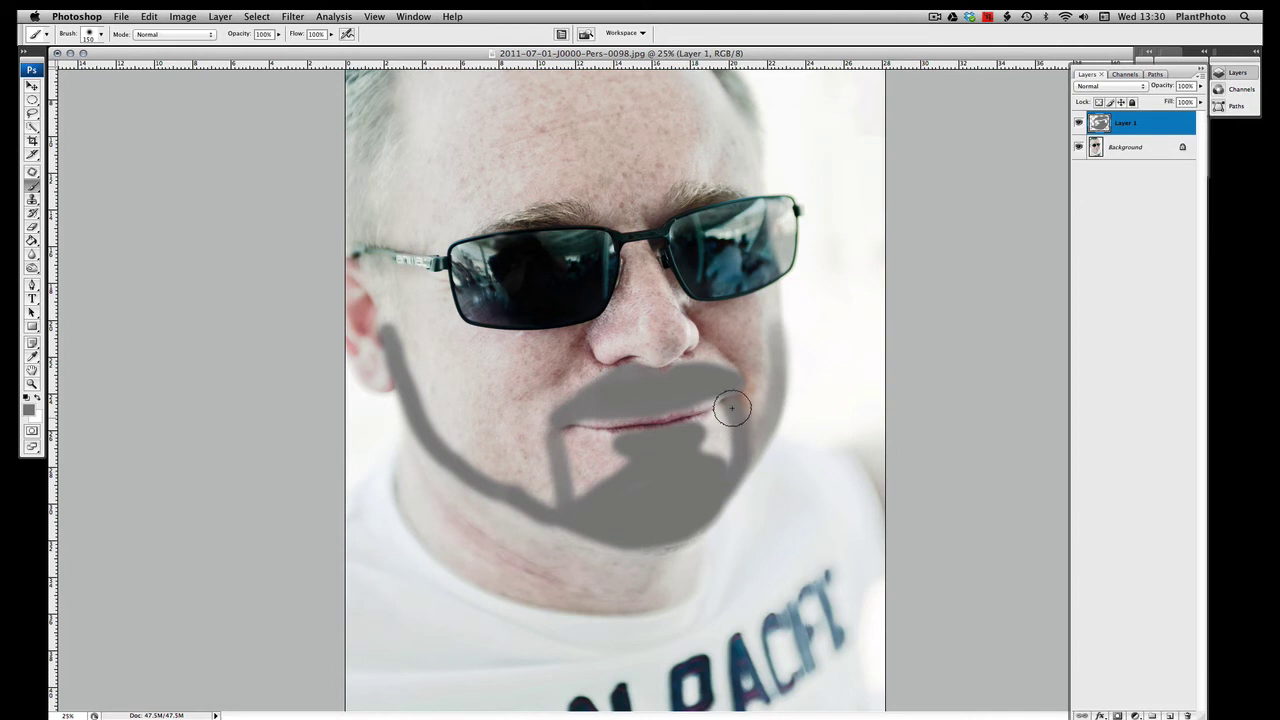
pyautogui.moveTo(729, 409); pyautogui.dragTo(750, 455)
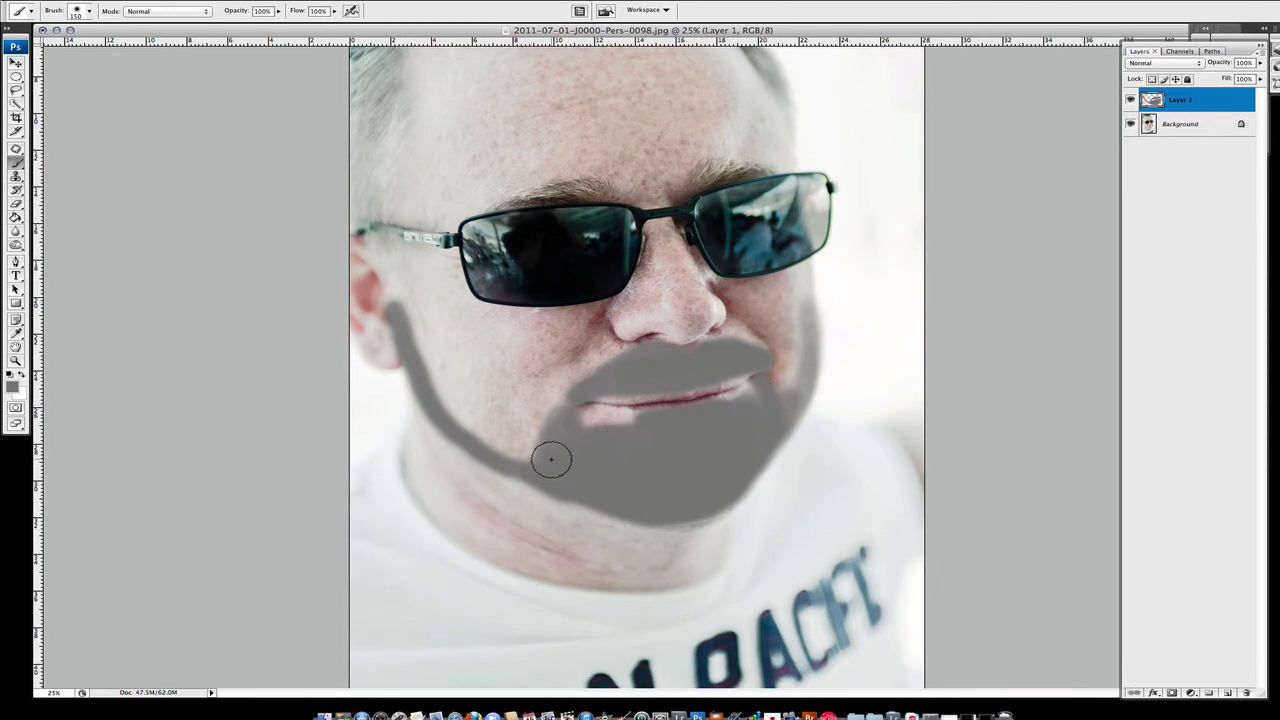
pyautogui.moveTo(555, 443)
pyautogui.mouseDown()
pyautogui.moveTo(560, 426)
pyautogui.moveTo(617, 464)
pyautogui.mouseUp()
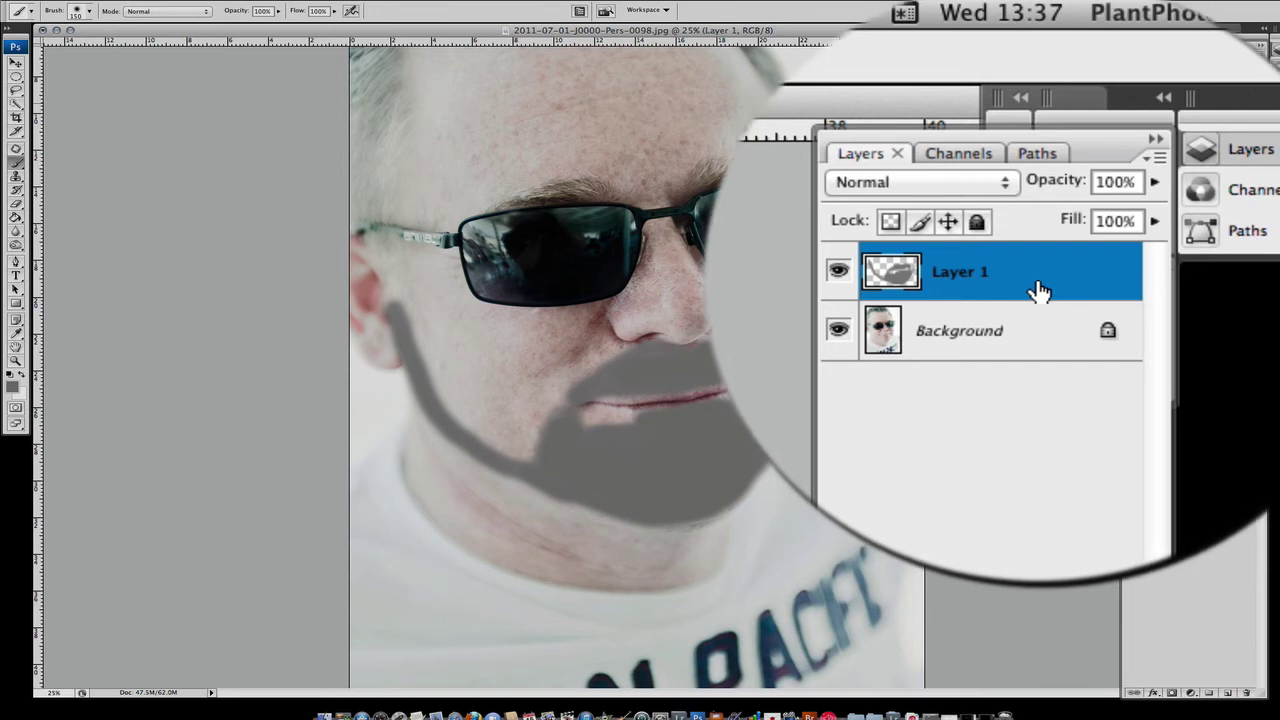
# Convert Layer 1 to a smart object and add about 28% Gaussian monochromatic noise
pyautogui.rightClick(1039, 284)
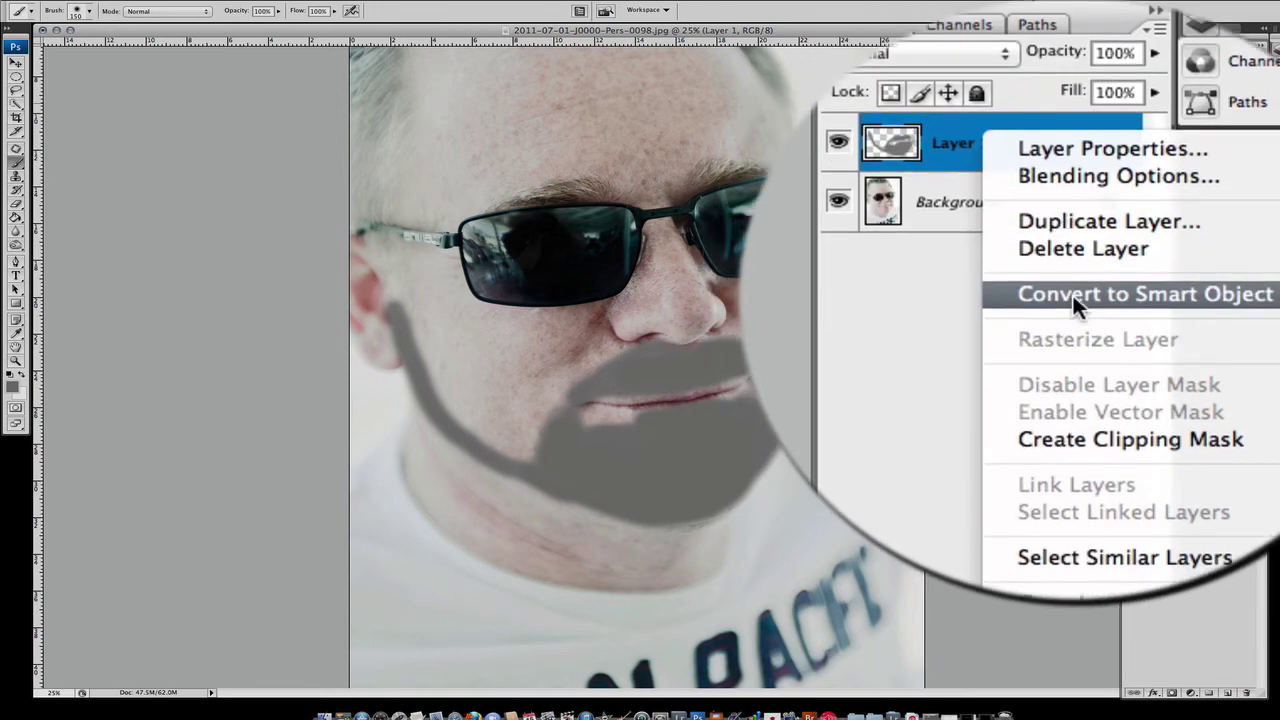
pyautogui.click(1045, 422)
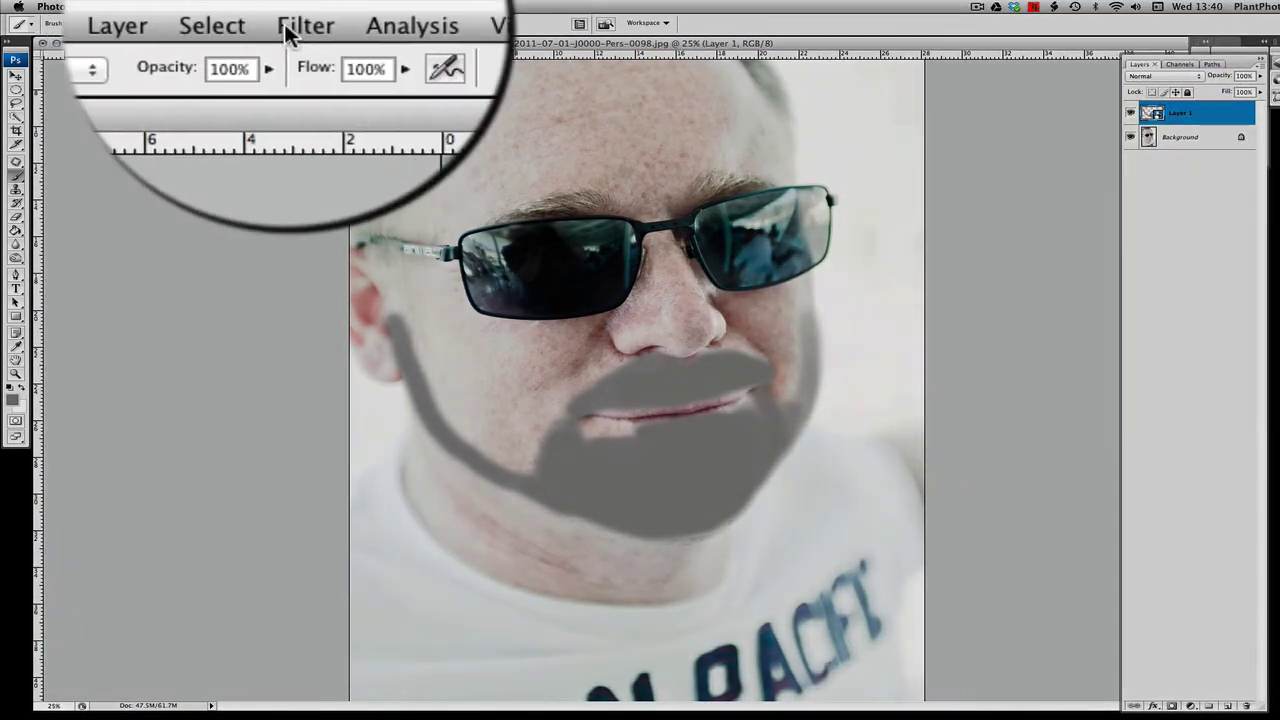
pyautogui.click(272, 0)
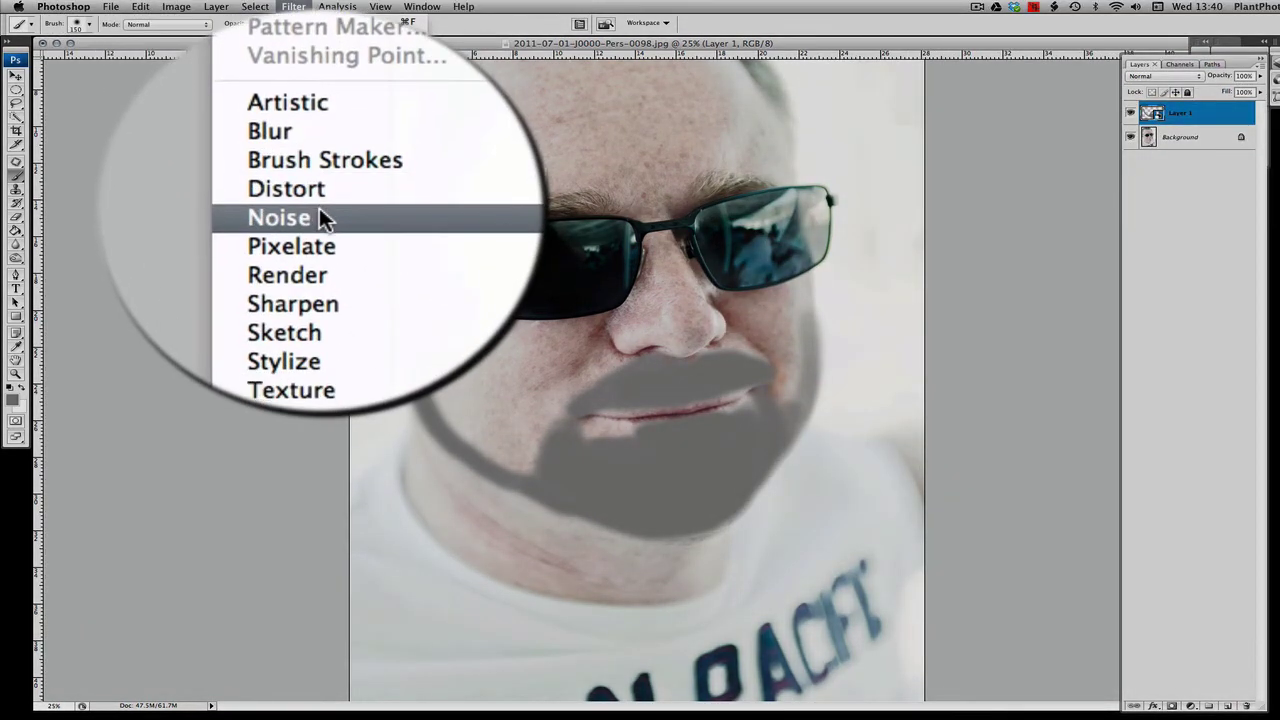
pyautogui.moveTo(300, 174)
pyautogui.click(503, 177)
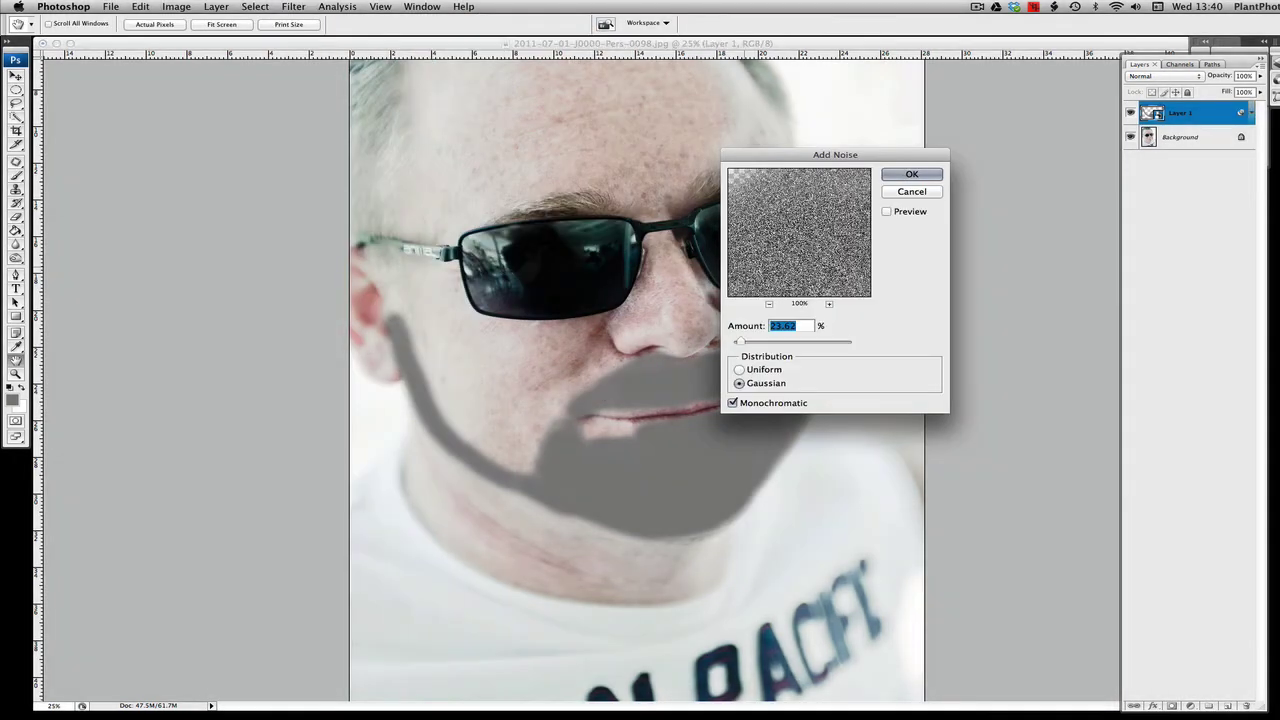
pyautogui.moveTo(794, 154); pyautogui.dragTo(948, 154)
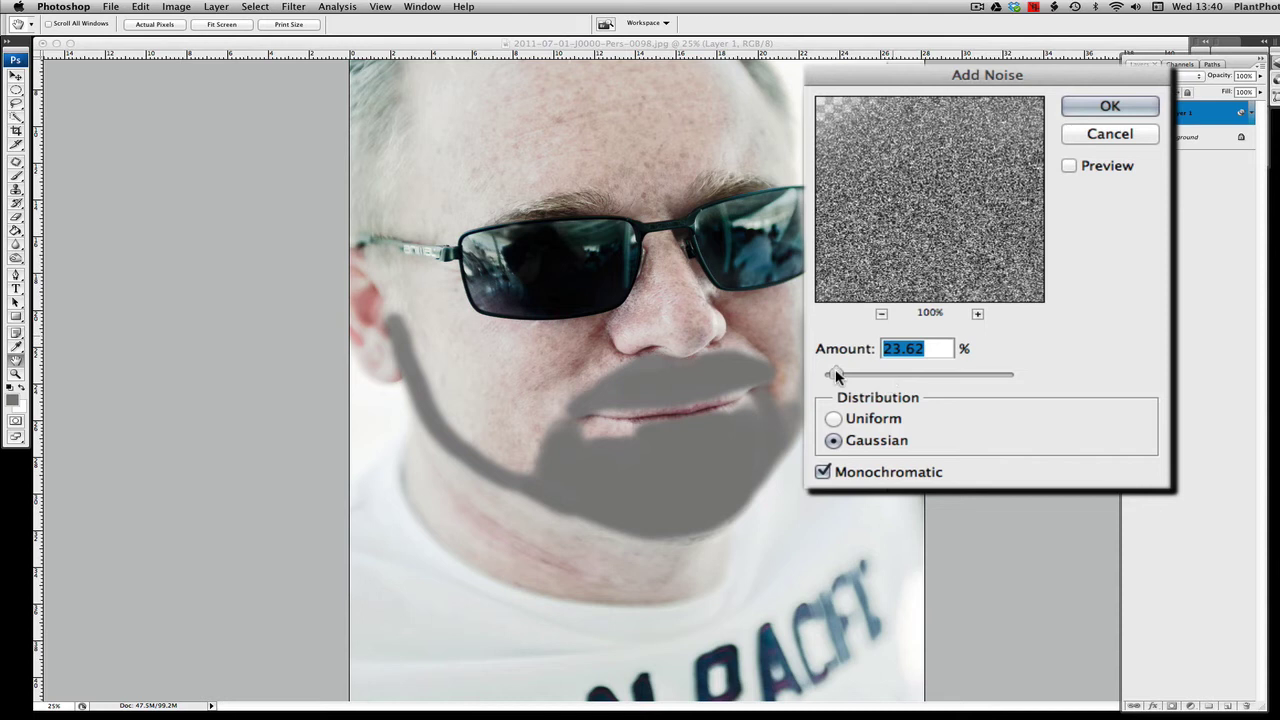
pyautogui.moveTo(839, 370); pyautogui.dragTo(838, 370)
pyautogui.click(1137, 108)
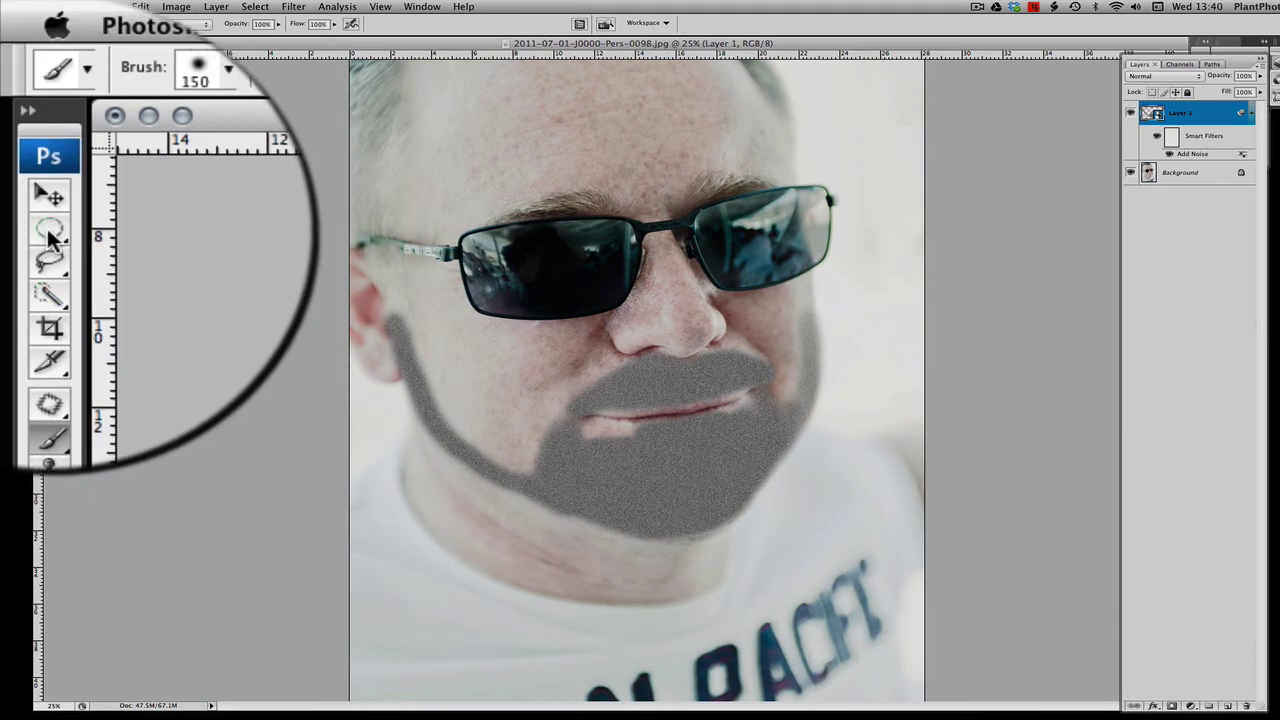
# Draw a large elliptical selection over the face
pyautogui.click(16, 90)
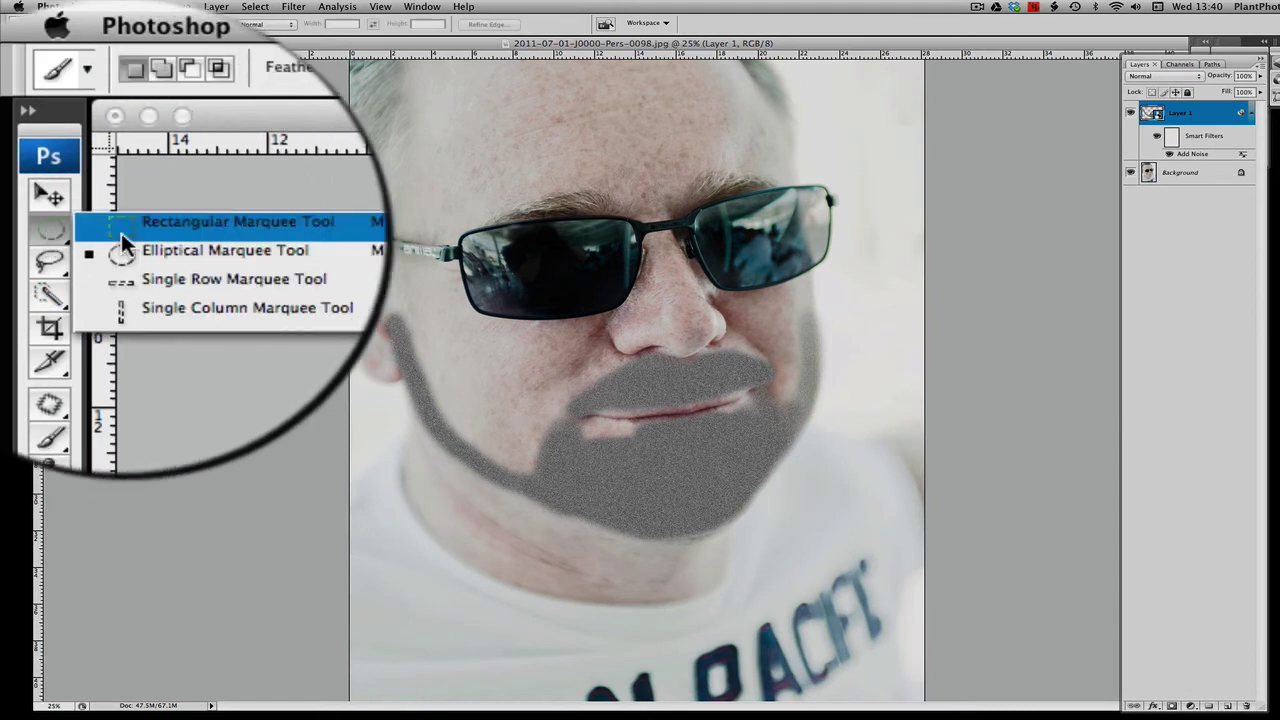
pyautogui.click(58, 99)
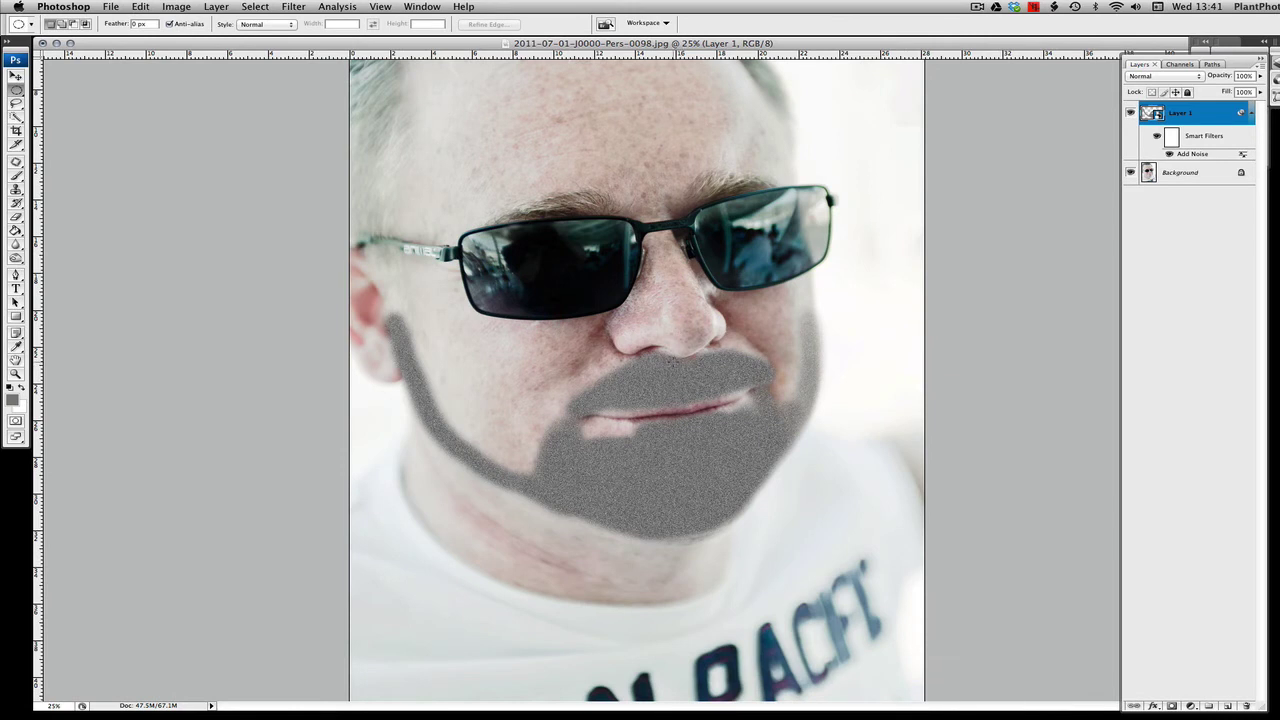
pyautogui.moveTo(775, 437); pyautogui.dragTo(990, 627)
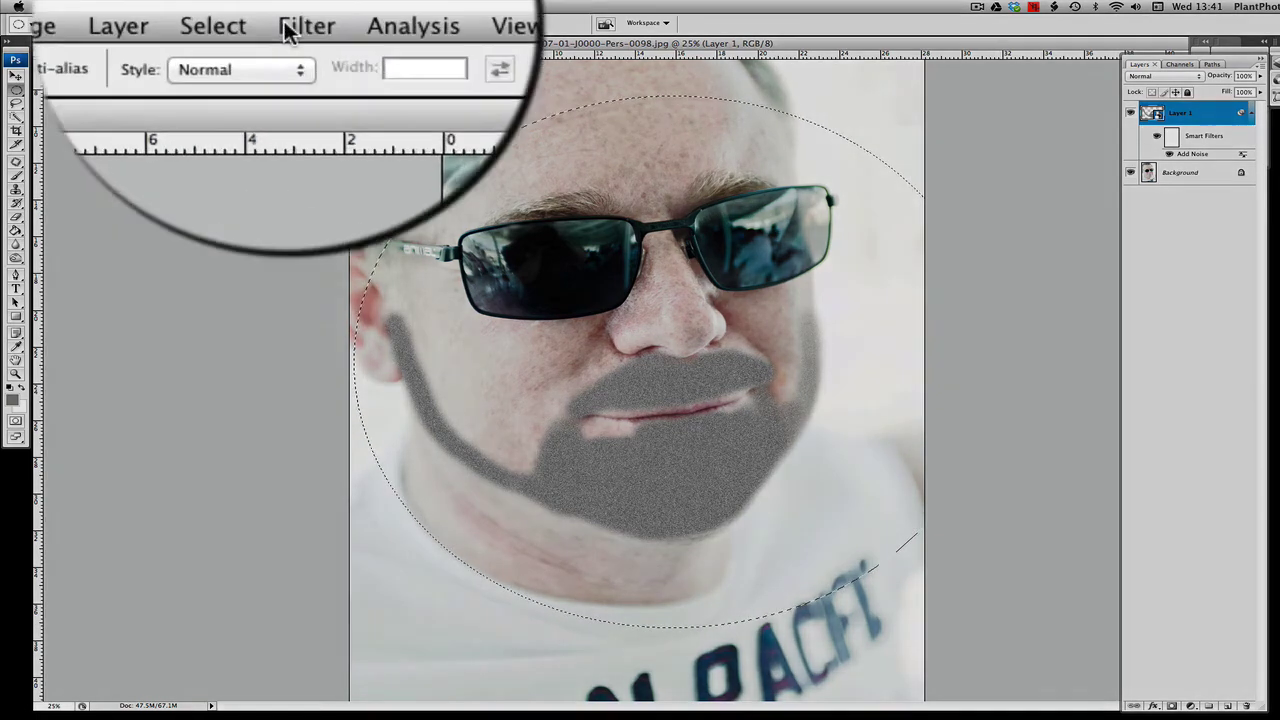
# Apply a Zoom Radial Blur with amount 5 as a smart filter
pyautogui.click(293, 6)
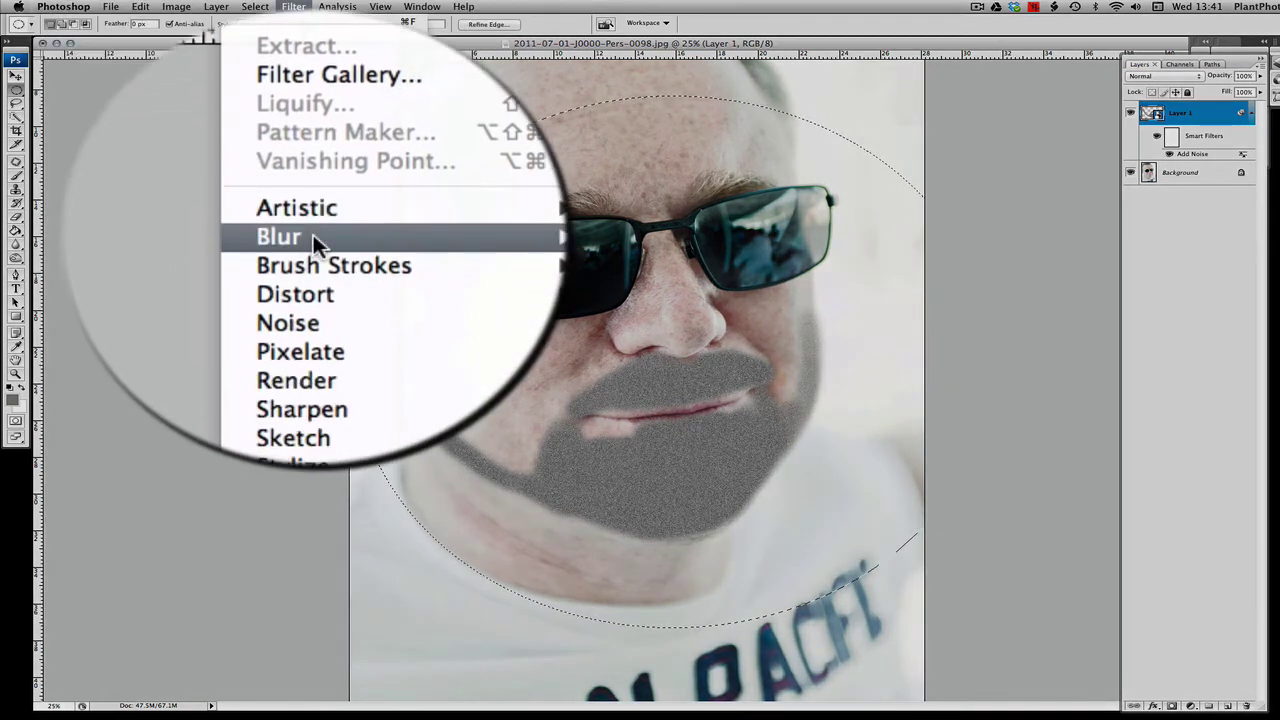
pyautogui.moveTo(313, 238)
pyautogui.click(495, 238)
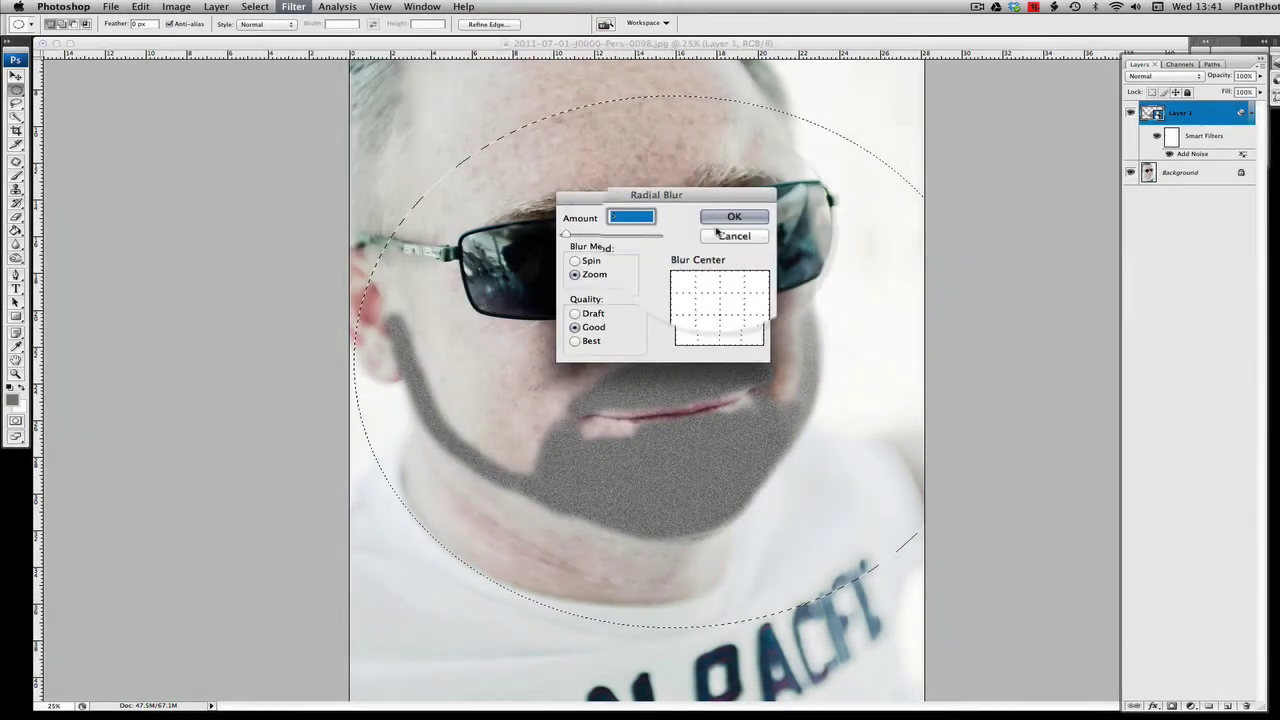
pyautogui.moveTo(856, 237); pyautogui.dragTo(974, 207)
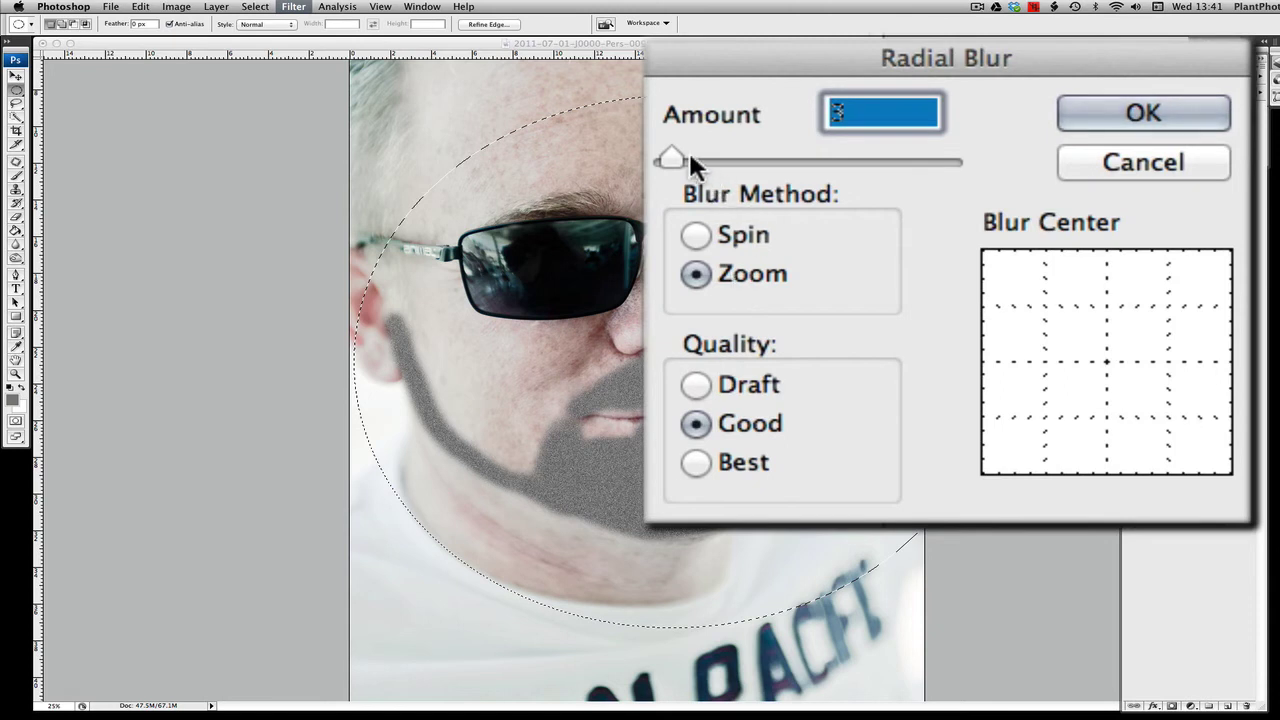
pyautogui.click(871, 114)
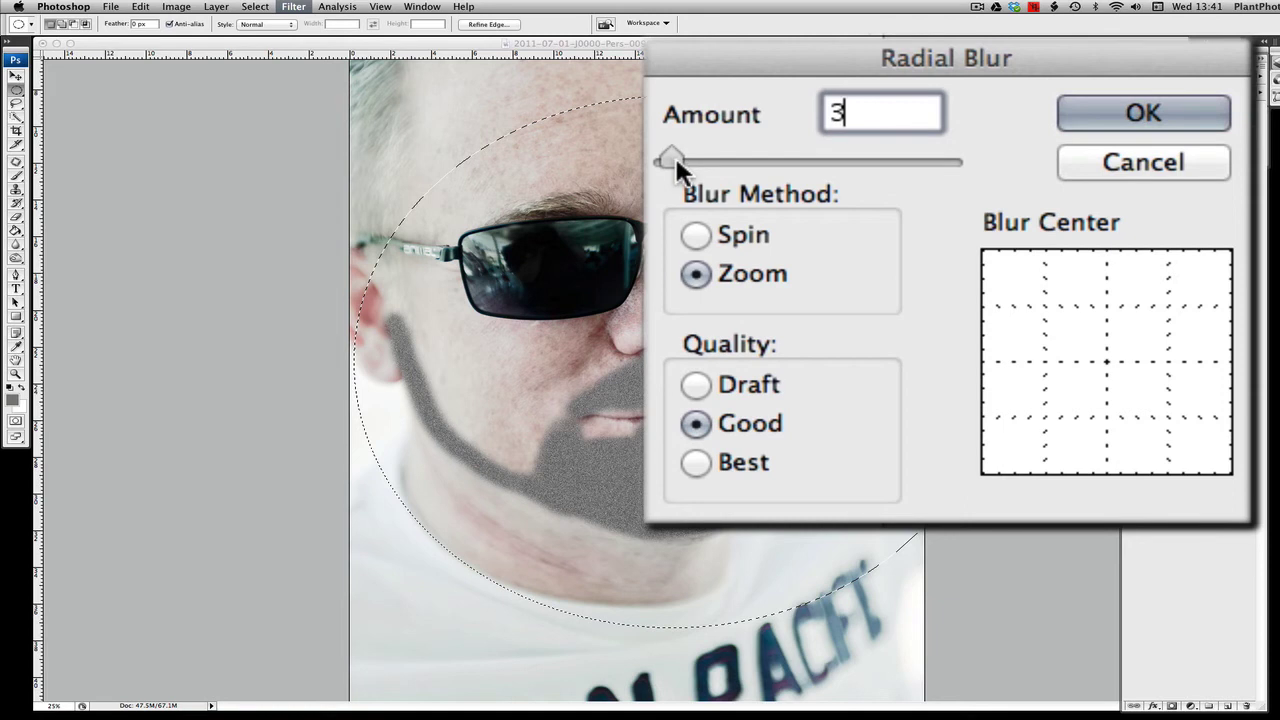
pyautogui.moveTo(675, 157); pyautogui.dragTo(683, 157)
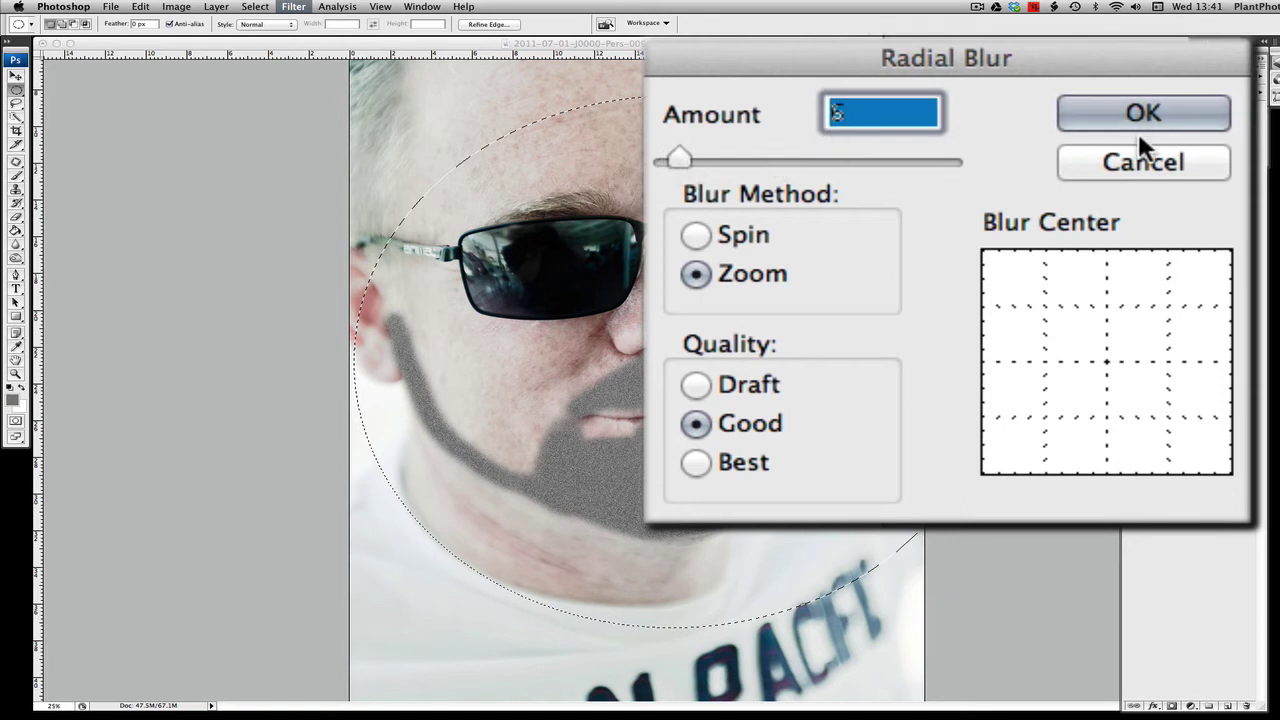
pyautogui.click(1024, 215)
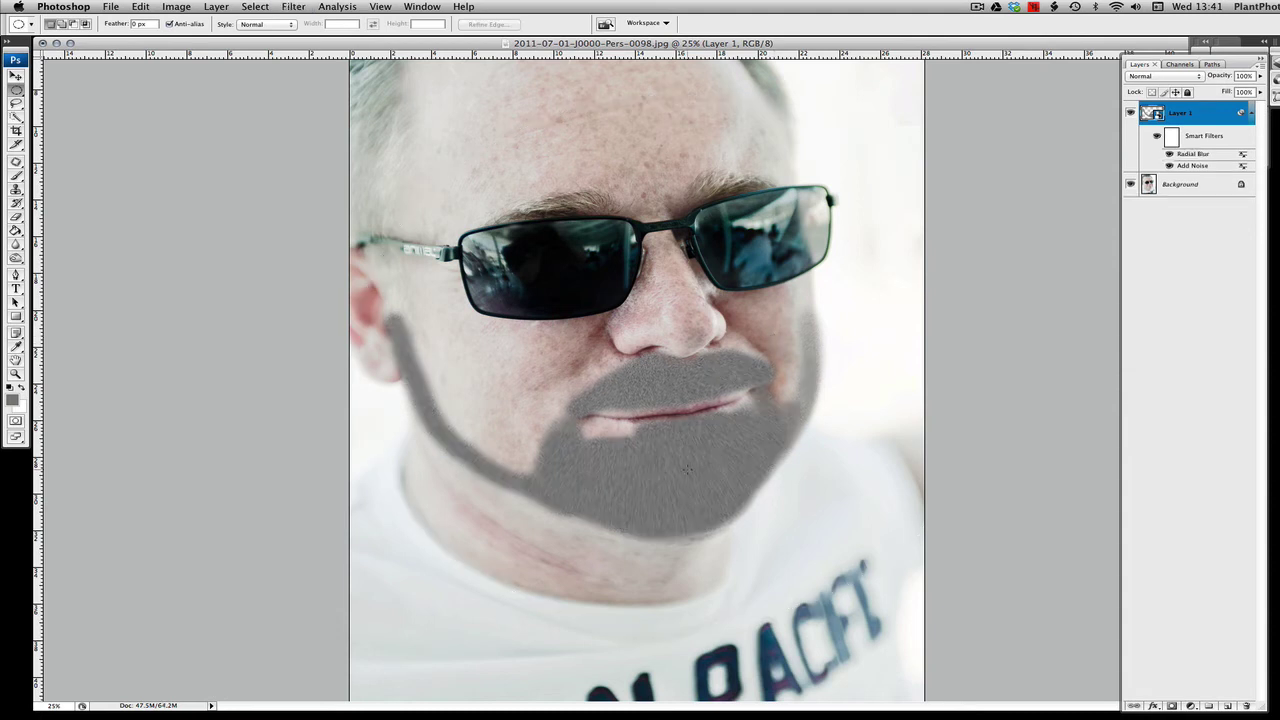
# Set the noise layer's blend mode to Hard Light
pyautogui.click(1131, 112)
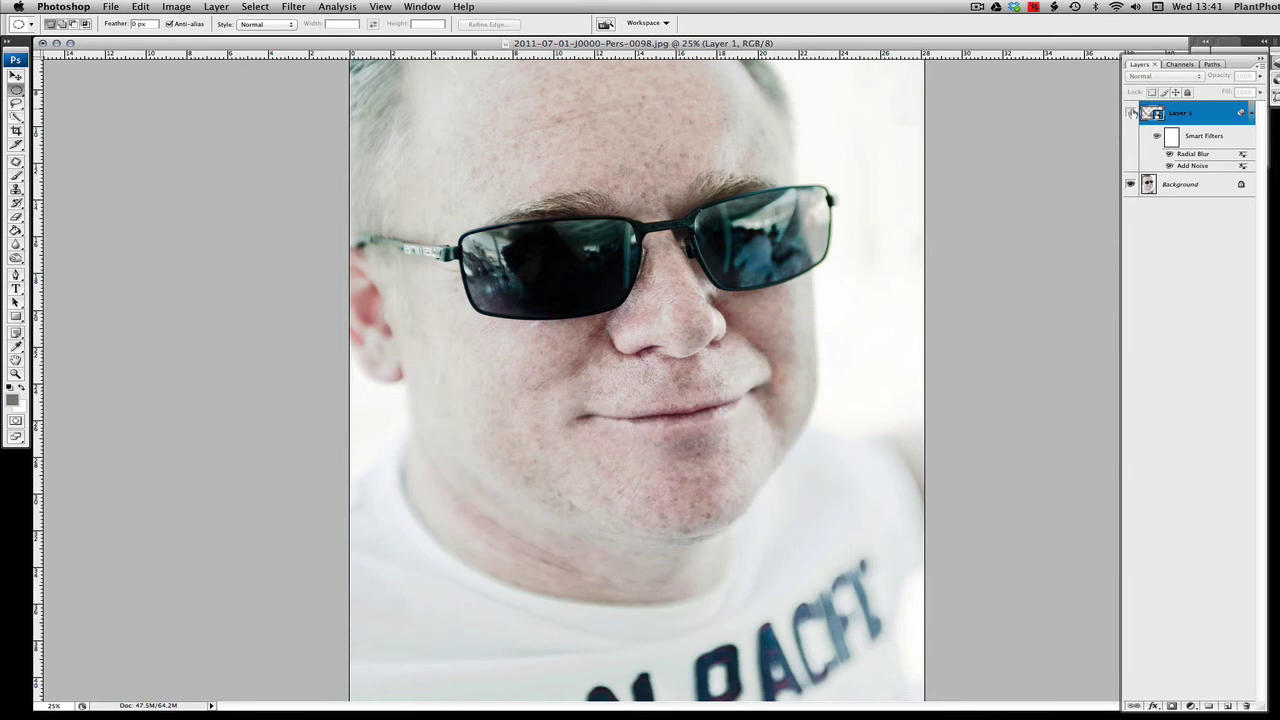
pyautogui.click(1131, 112)
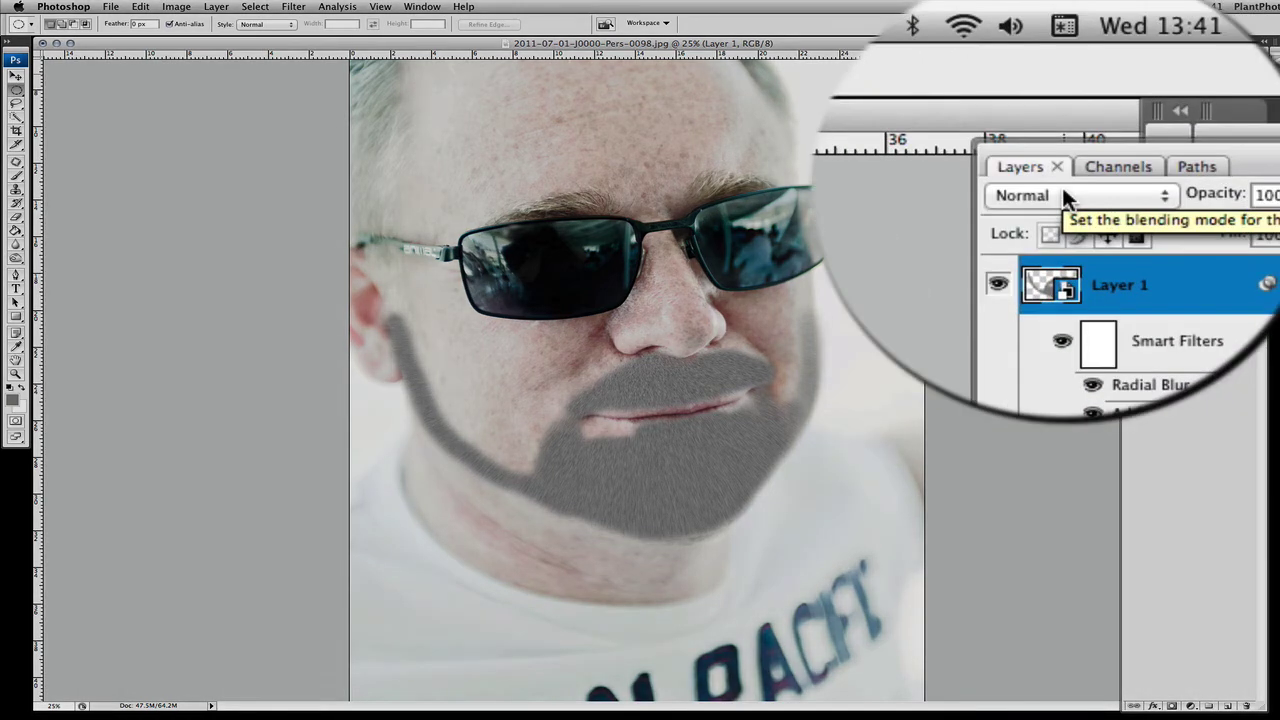
pyautogui.click(1157, 76)
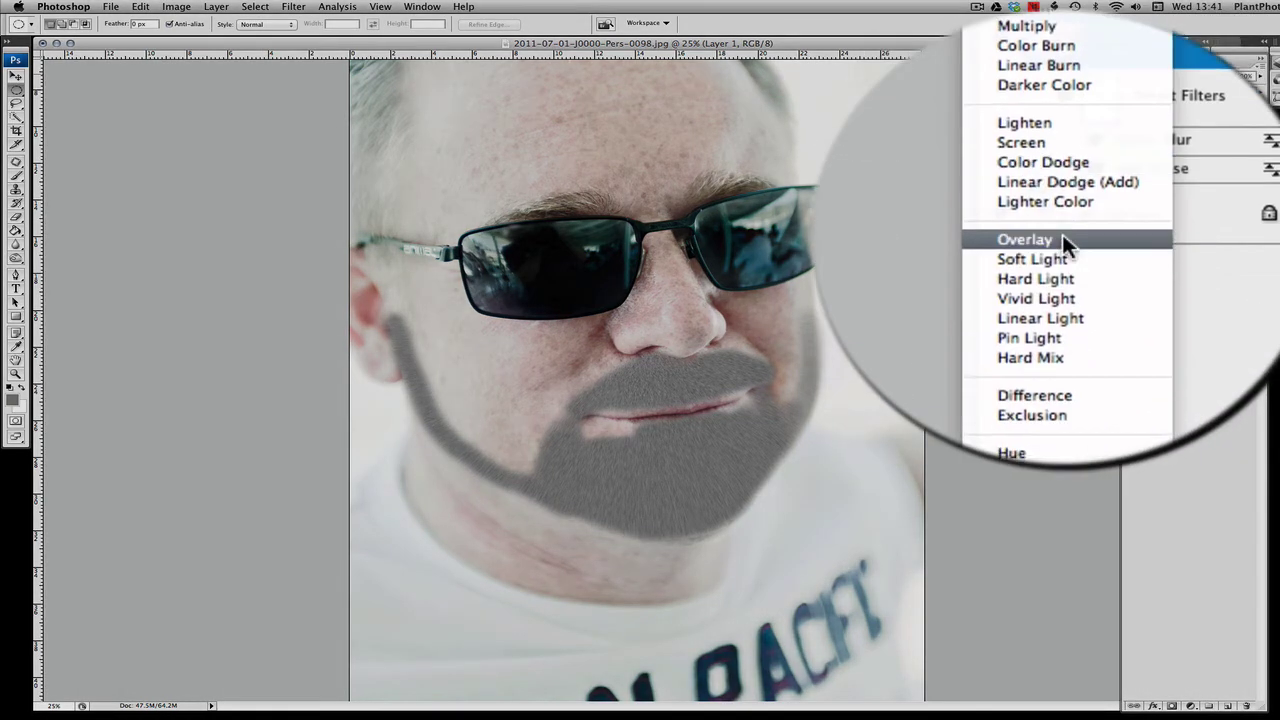
pyautogui.click(1062, 234)
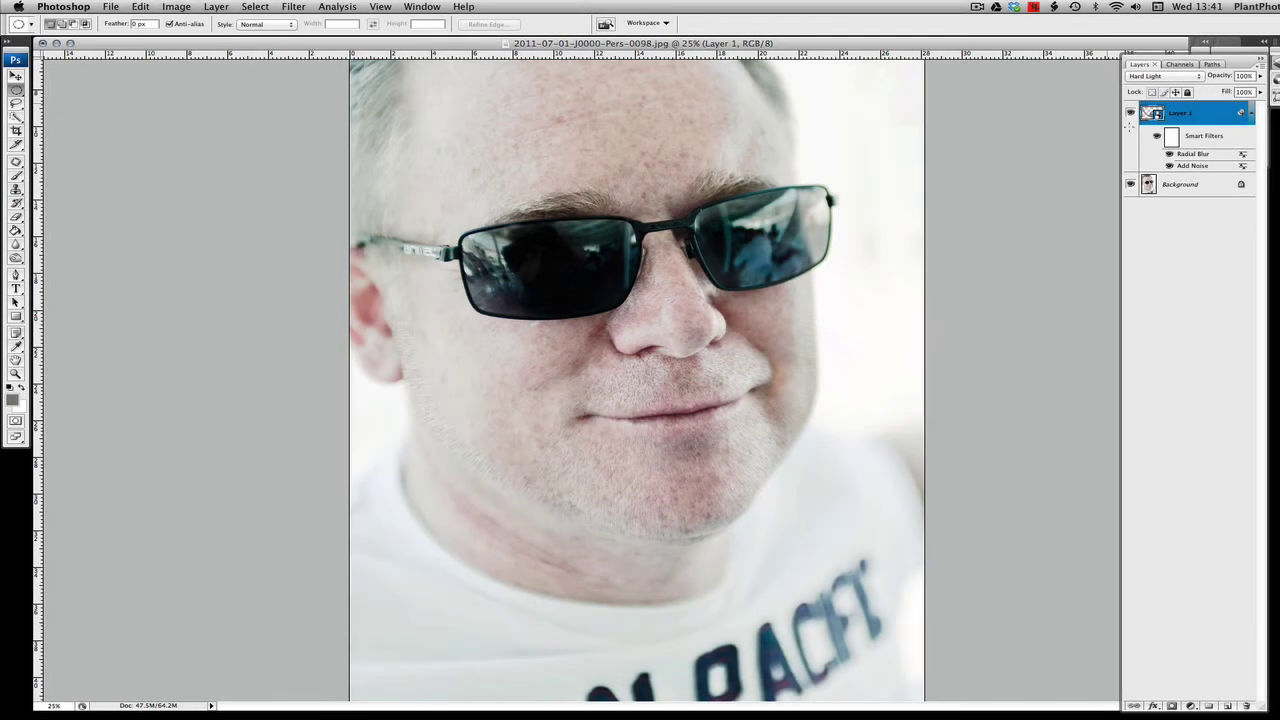
# Toggle the noise layer's visibility to compare the stubble before and after
pyautogui.click(1131, 113)
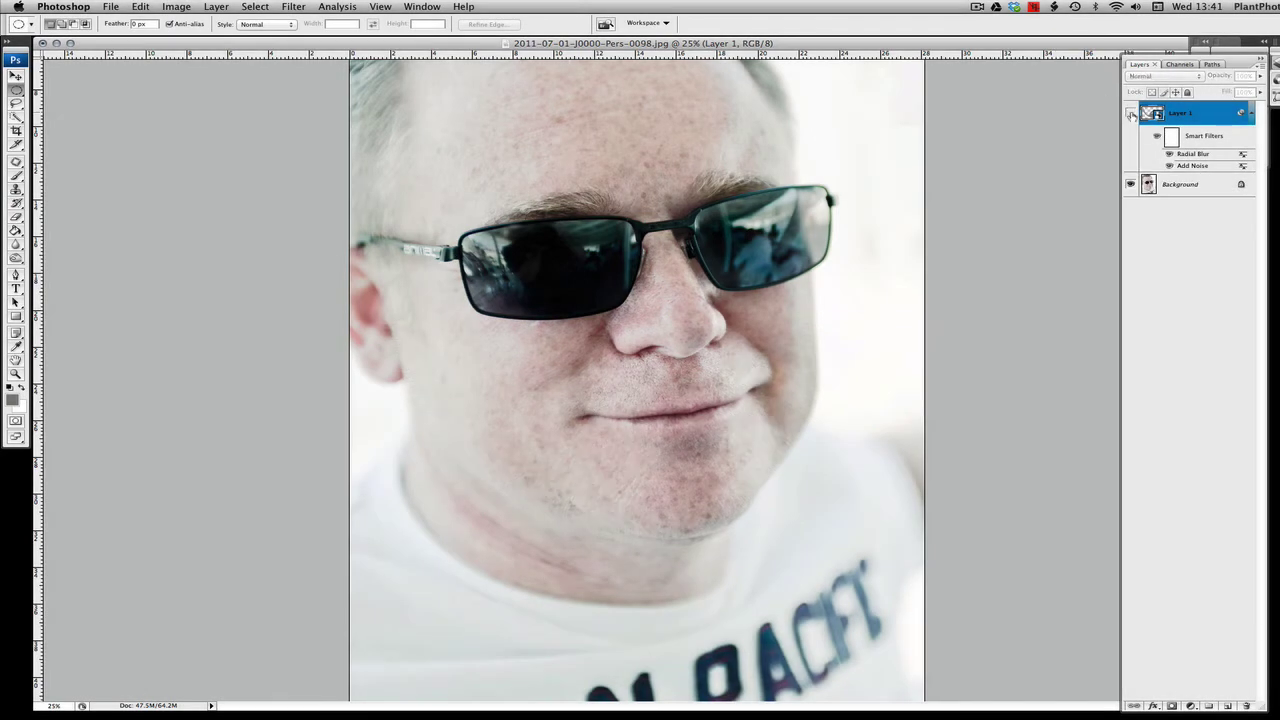
pyautogui.click(1131, 113)
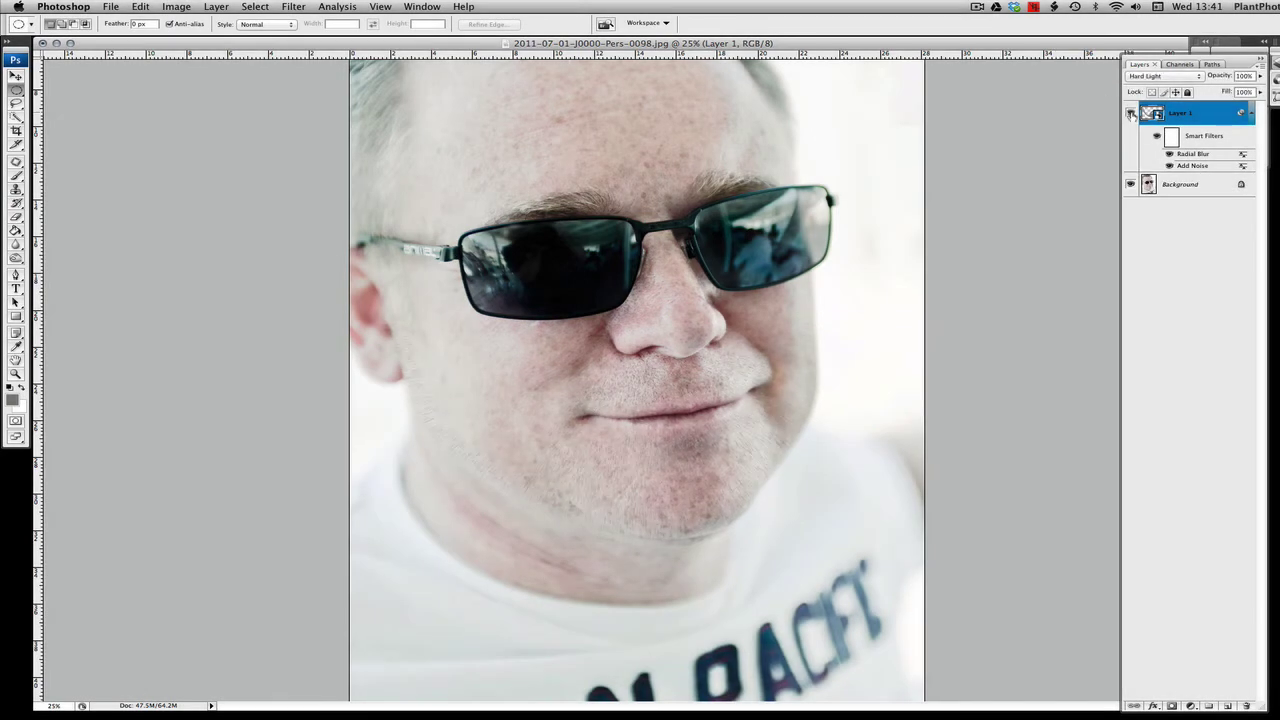
pyautogui.click(1131, 113)
pyautogui.click(1131, 113)
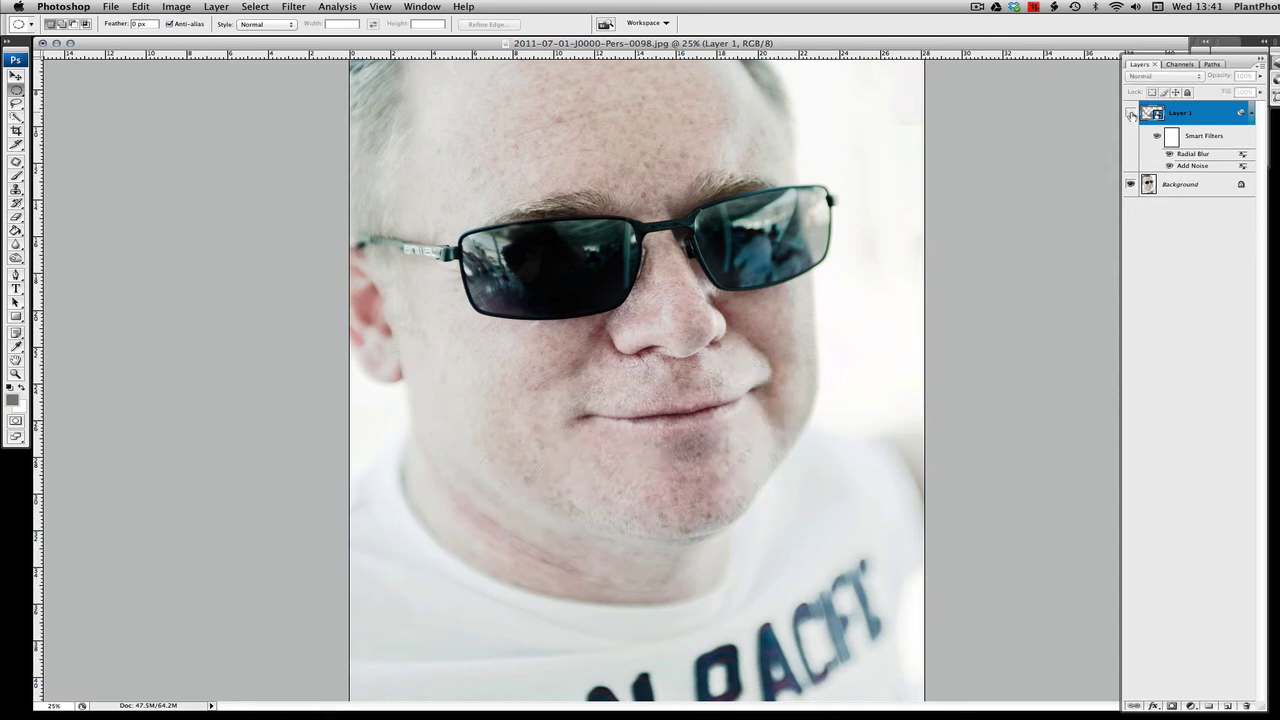
pyautogui.click(1131, 113)
pyautogui.click(1131, 113)
pyautogui.click(1131, 113)
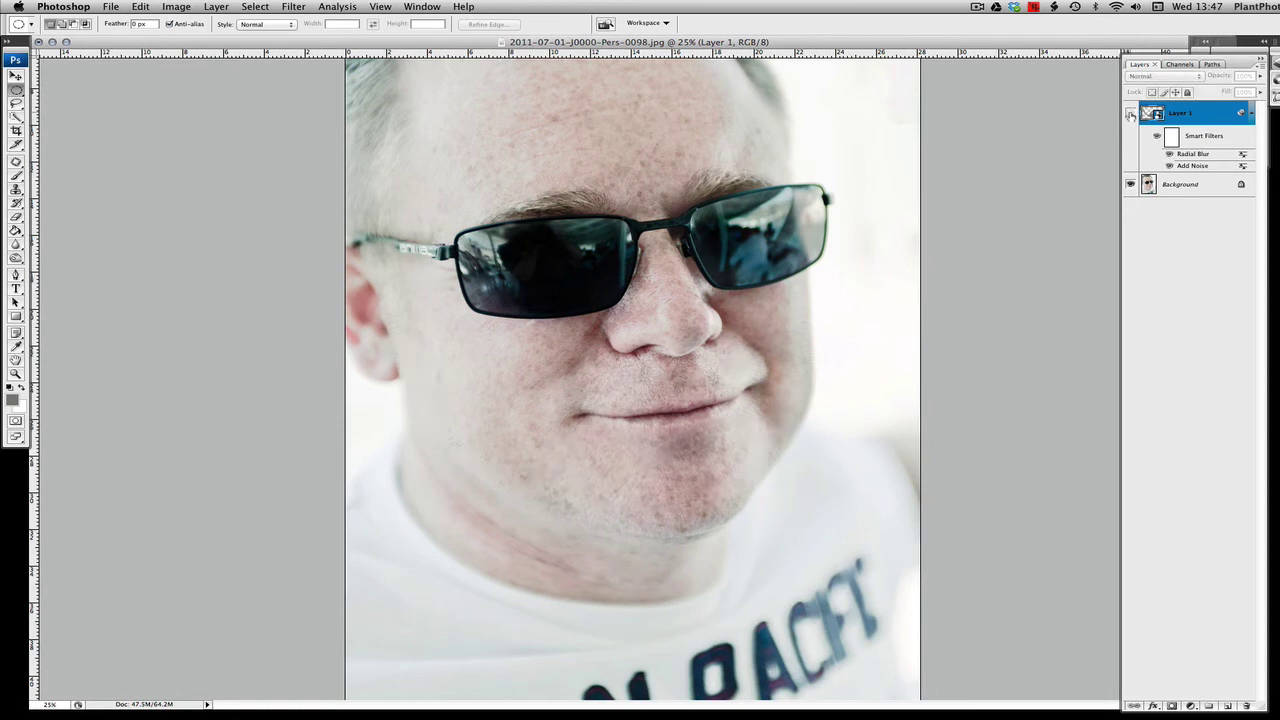
pyautogui.click(1131, 113)
pyautogui.click(1131, 113)
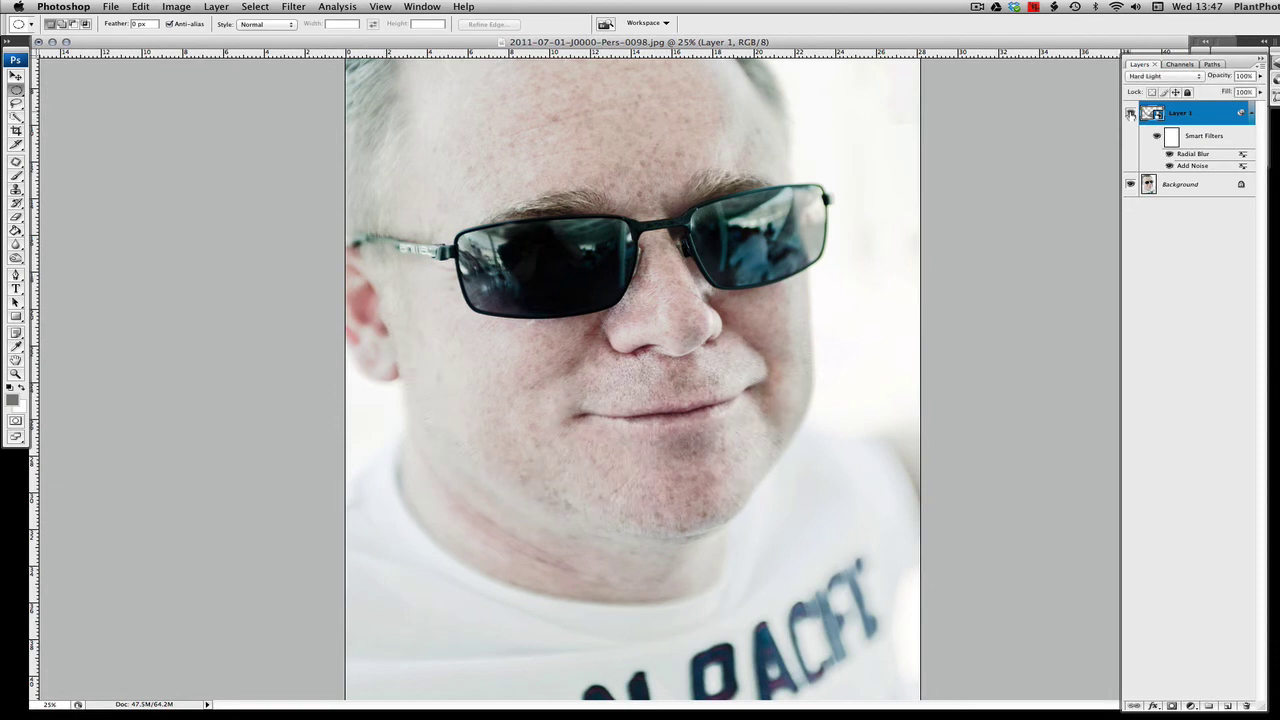
pyautogui.click(1131, 113)
# Raise the Add Noise smart filter amount to 37.74
pyautogui.doubleClick(1200, 167)
pyautogui.click(778, 210)
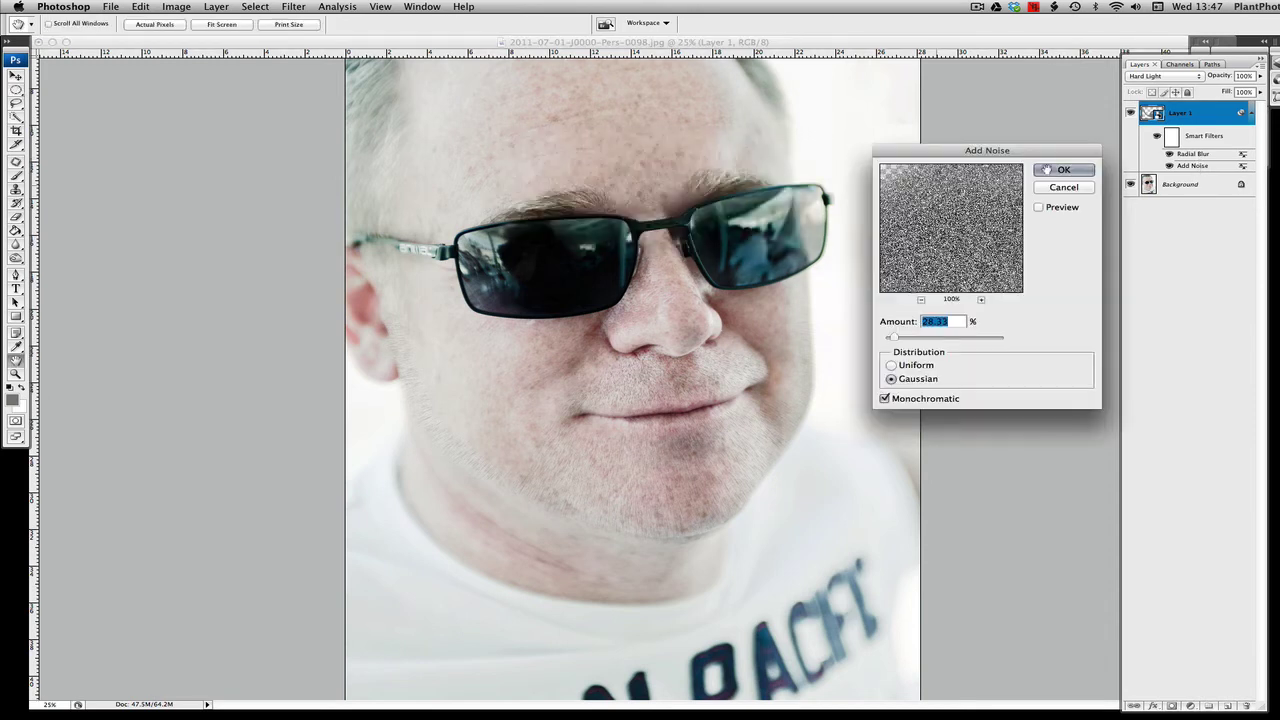
pyautogui.moveTo(891, 337); pyautogui.dragTo(991, 258)
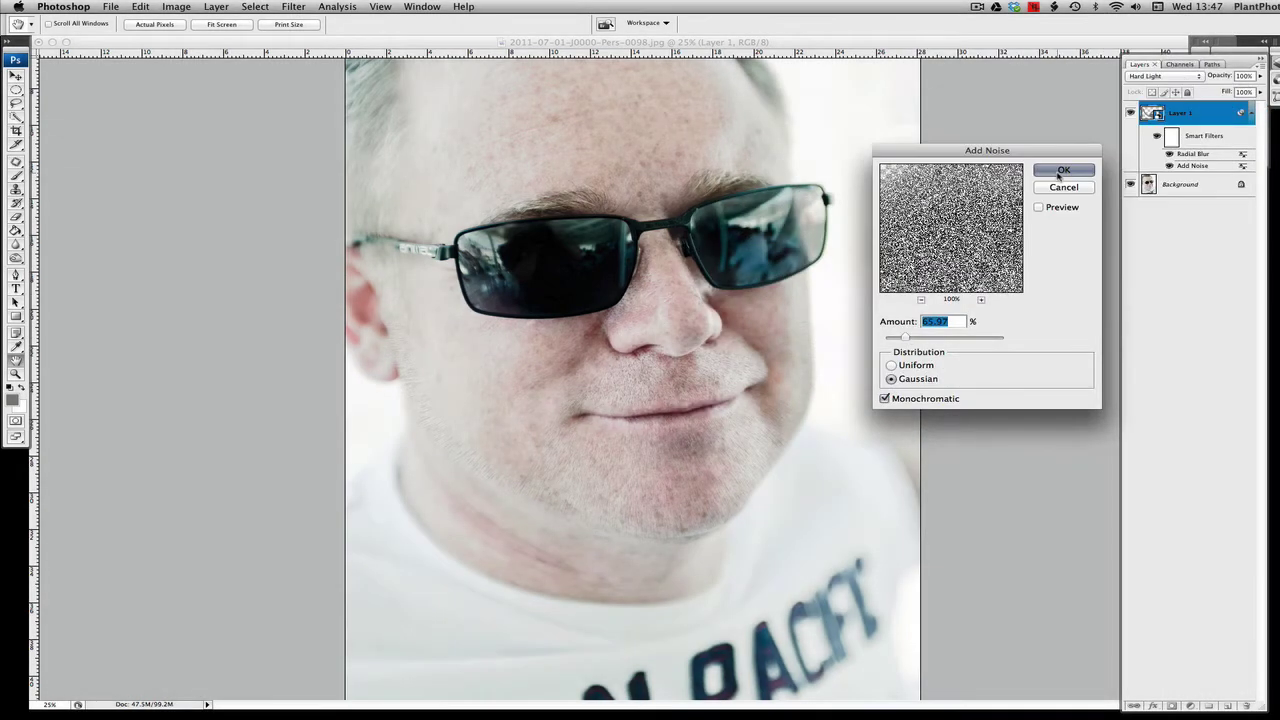
pyautogui.click(1059, 174)
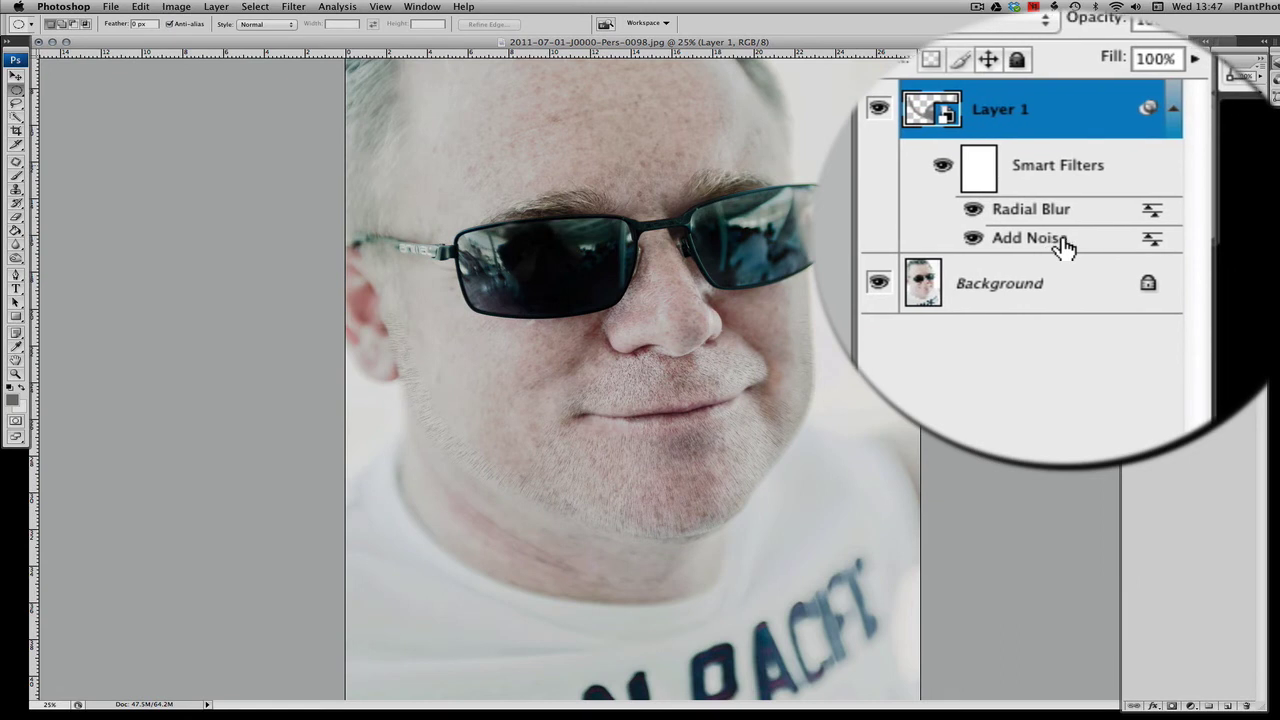
# Reopen the Add Noise smart filter and recommit the revised amount
pyautogui.doubleClick(1203, 167)
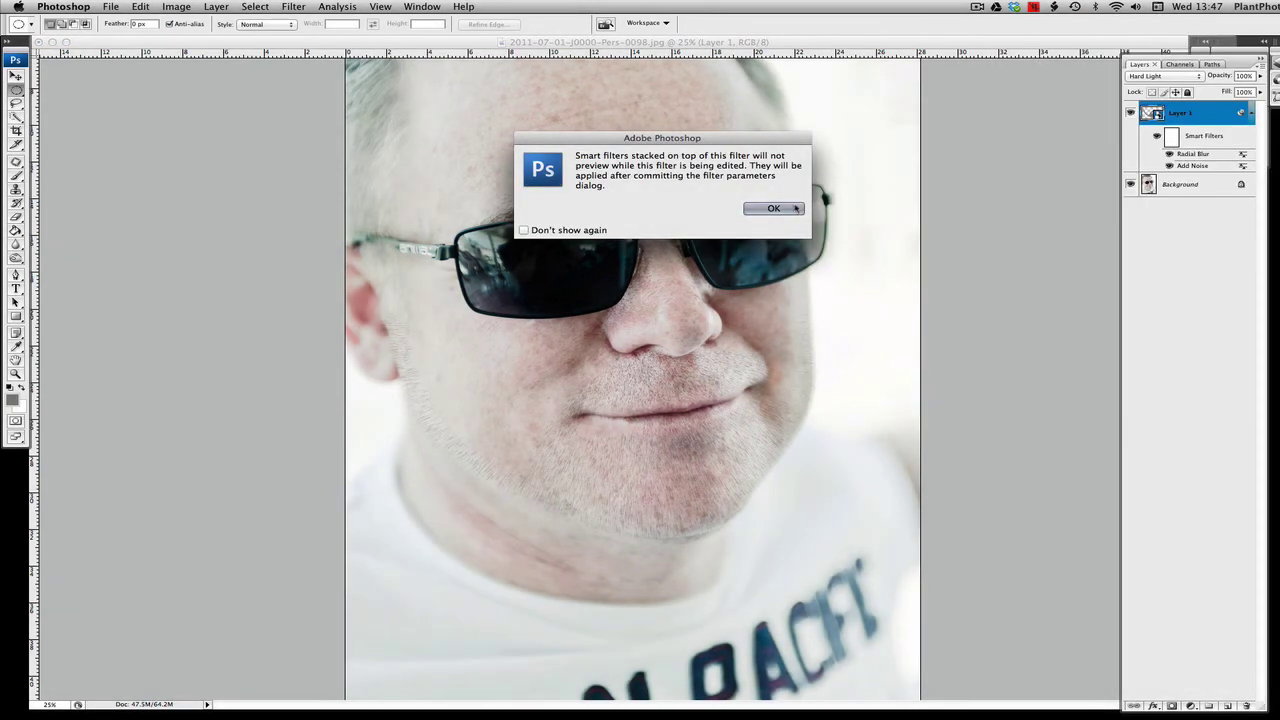
pyautogui.click(774, 208)
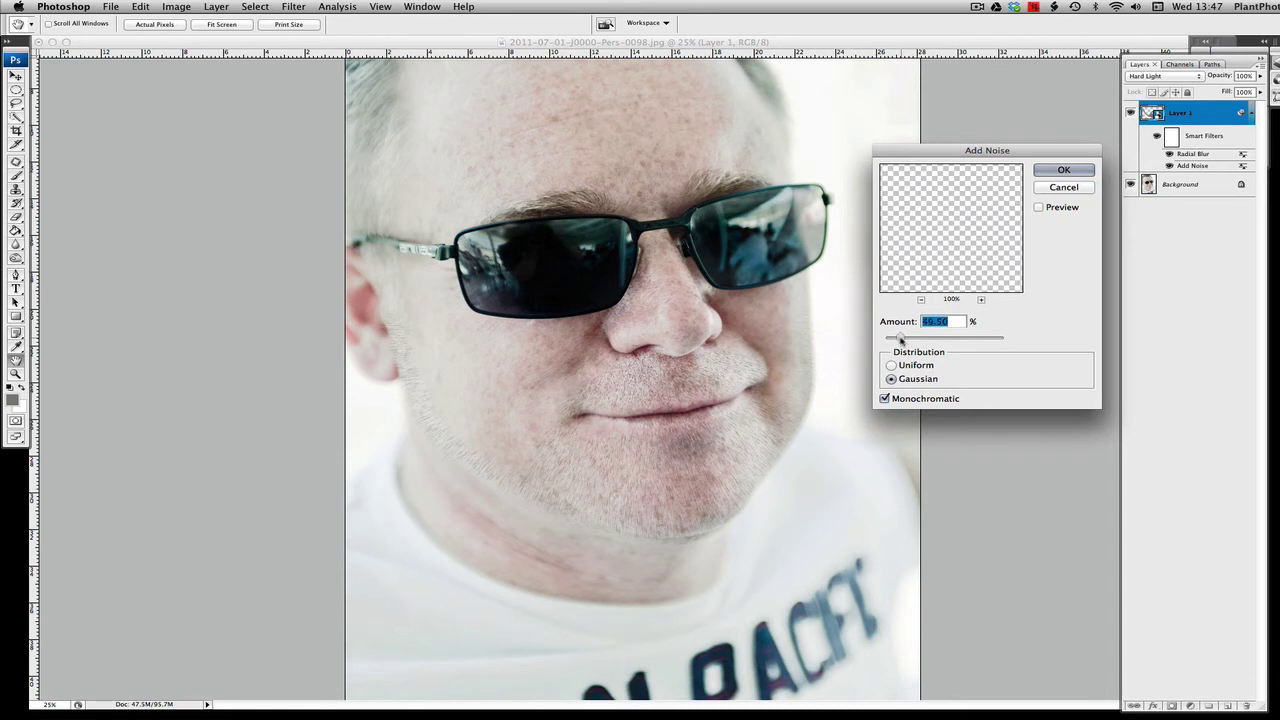
pyautogui.click(1064, 170)
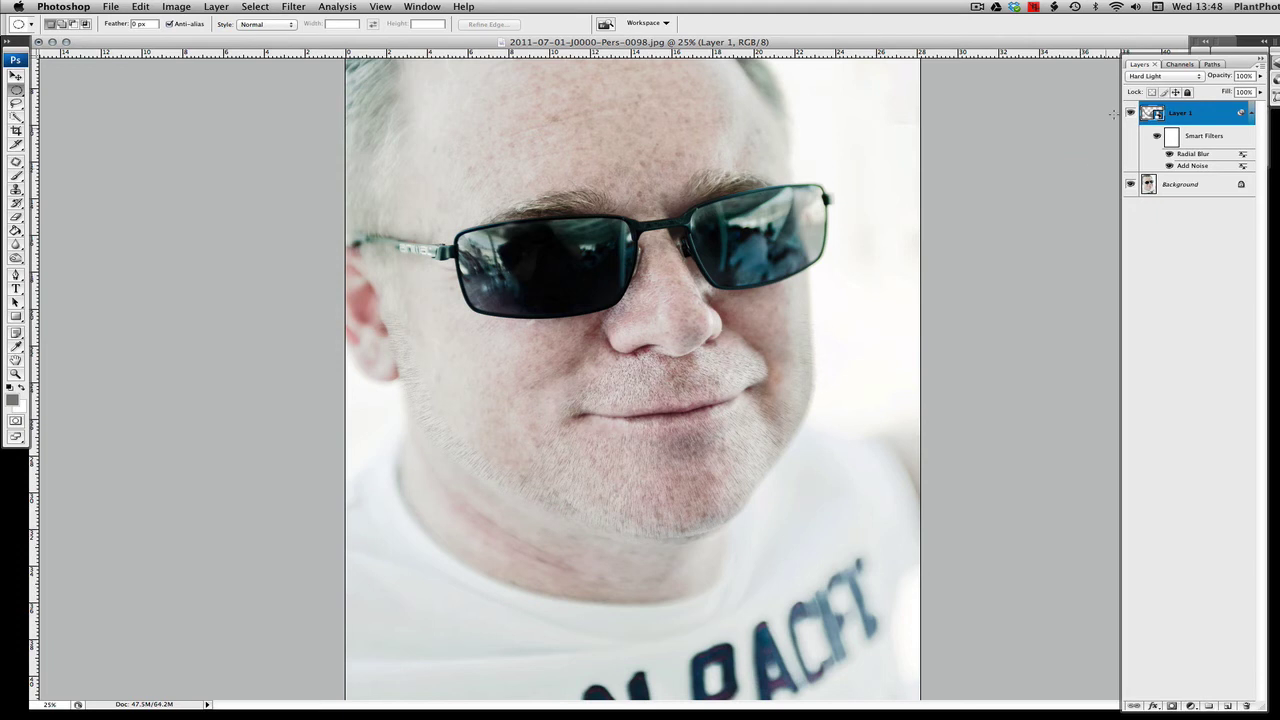
# Collapse the smart filter list and add a layer mask to Layer 1
pyautogui.click(1251, 113)
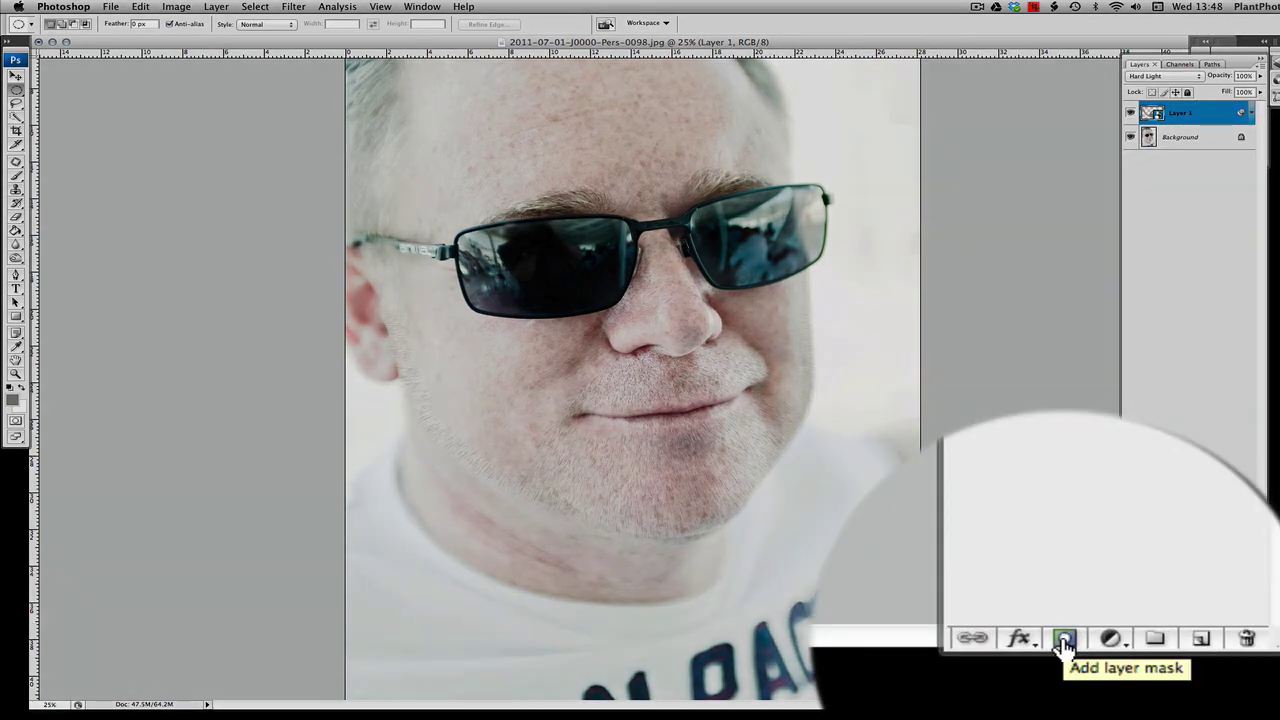
pyautogui.click(1065, 641)
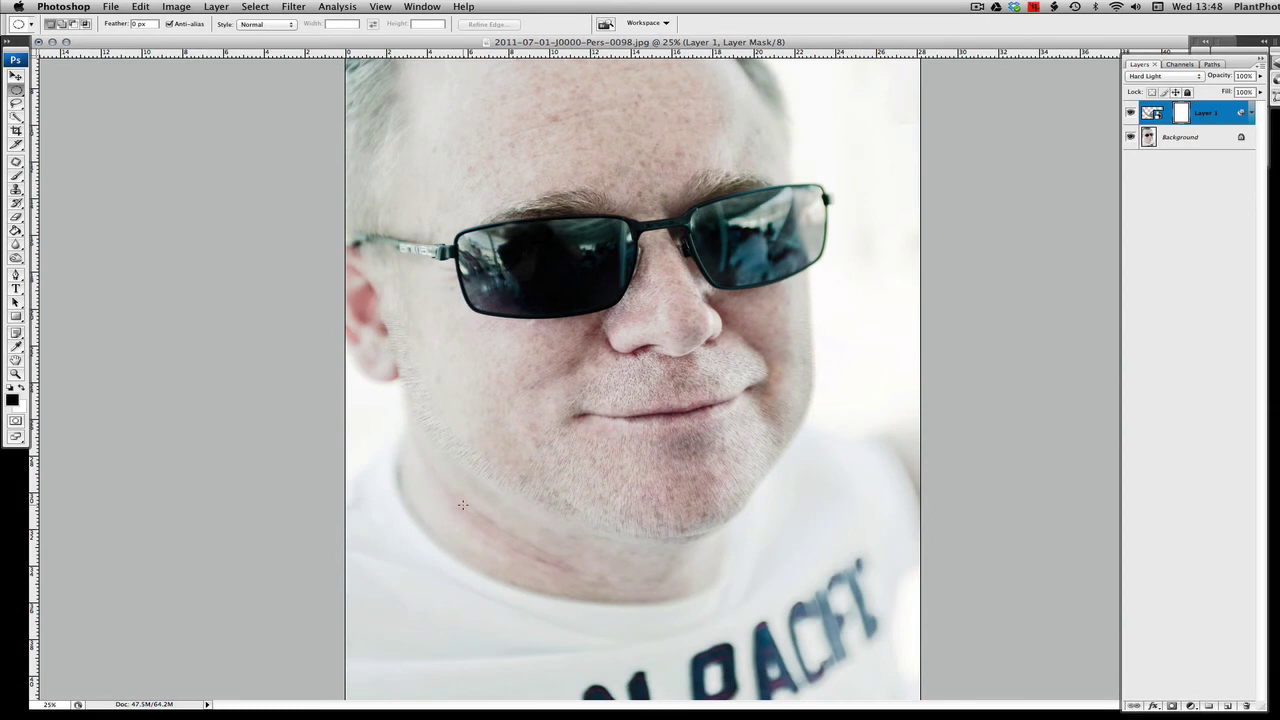
pyautogui.click(16, 177)
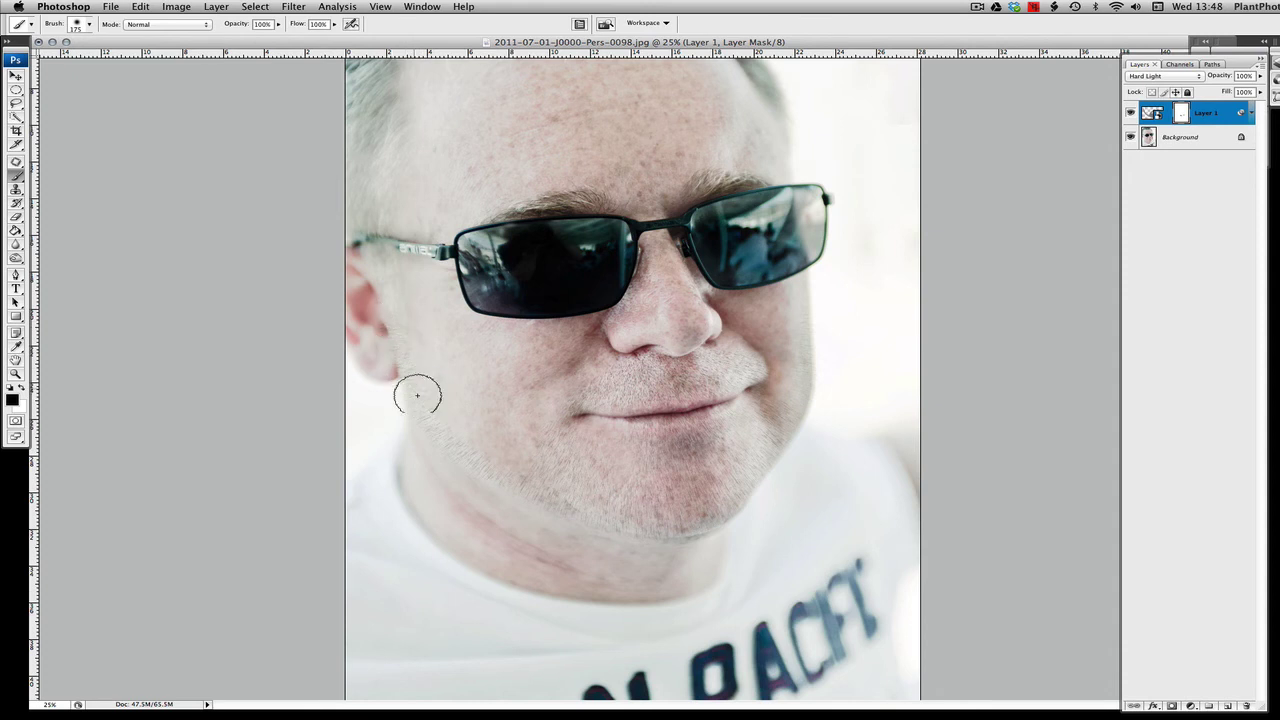
# Mask out the noise over the cheek, jaw and upper lip, and lower opacity to about 87%
pyautogui.moveTo(408, 357)
pyautogui.mouseDown()
pyautogui.moveTo(400, 307)
pyautogui.moveTo(415, 400)
pyautogui.moveTo(397, 314)
pyautogui.moveTo(457, 441)
pyautogui.moveTo(439, 410)
pyautogui.moveTo(423, 432)
pyautogui.moveTo(404, 355)
pyautogui.moveTo(469, 471)
pyautogui.moveTo(488, 479)
pyautogui.moveTo(465, 445)
pyautogui.moveTo(464, 471)
pyautogui.moveTo(491, 309)
pyautogui.moveTo(592, 469)
pyautogui.moveTo(546, 475)
pyautogui.moveTo(398, 338)
pyautogui.moveTo(532, 488)
pyautogui.moveTo(443, 434)
pyautogui.moveTo(398, 310)
pyautogui.moveTo(480, 473)
pyautogui.mouseUp()
pyautogui.moveTo(621, 359)
pyautogui.mouseDown()
pyautogui.moveTo(579, 381)
pyautogui.moveTo(747, 338)
pyautogui.moveTo(700, 393)
pyautogui.moveTo(682, 380)
pyautogui.moveTo(710, 426)
pyautogui.moveTo(679, 370)
pyautogui.moveTo(731, 390)
pyautogui.moveTo(686, 389)
pyautogui.moveTo(683, 374)
pyautogui.moveTo(683, 389)
pyautogui.moveTo(674, 368)
pyautogui.moveTo(691, 382)
pyautogui.moveTo(742, 374)
pyautogui.mouseUp()
pyautogui.moveTo(1261, 80); pyautogui.dragTo(1234, 91)
pyautogui.moveTo(1084, 224); pyautogui.dragTo(1228, 115)
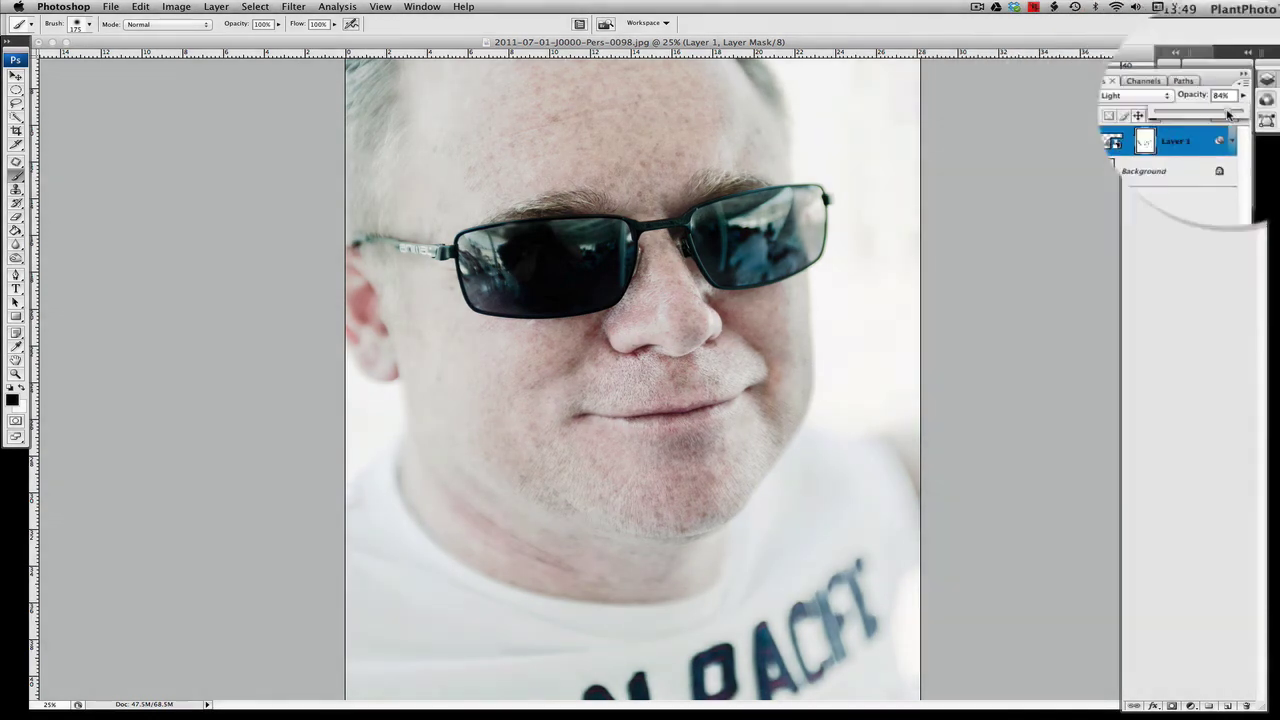
# Reselect Layer 1 and set its opacity to 93%
pyautogui.click(1212, 188)
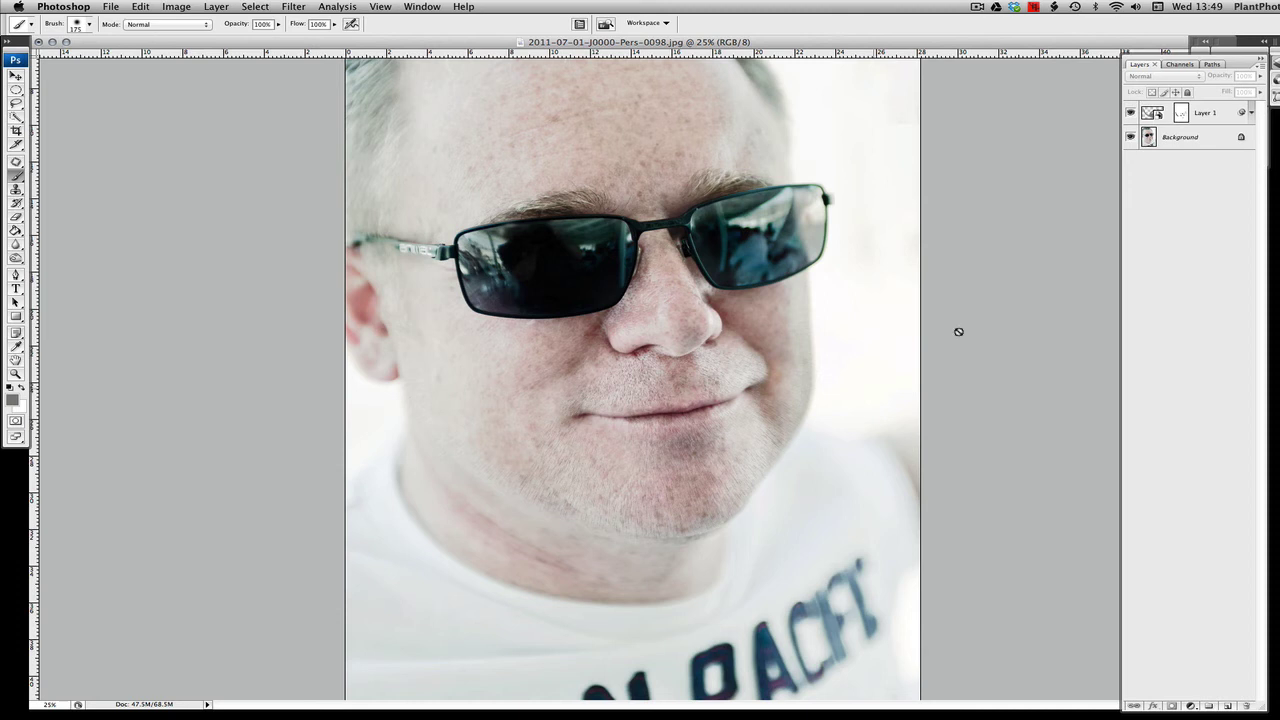
pyautogui.click(1218, 122)
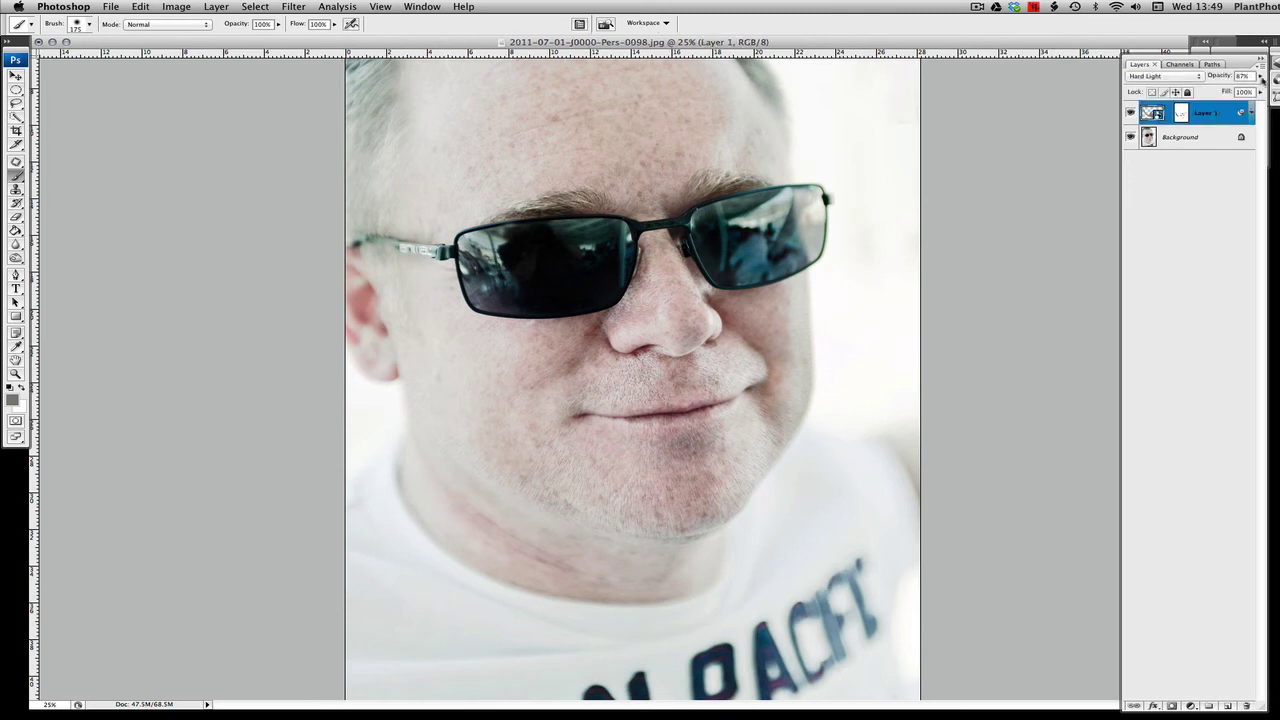
pyautogui.click(1260, 77)
pyautogui.moveTo(1256, 92); pyautogui.dragTo(1260, 92)
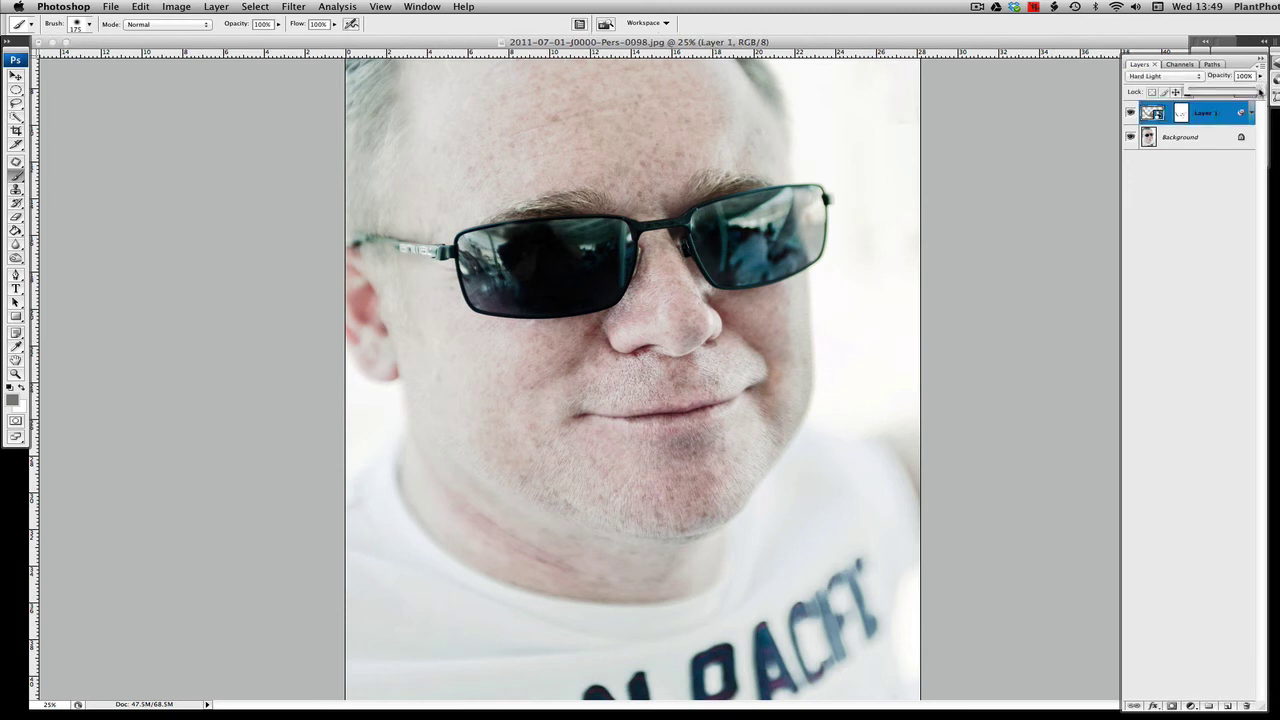
pyautogui.click(1208, 250)
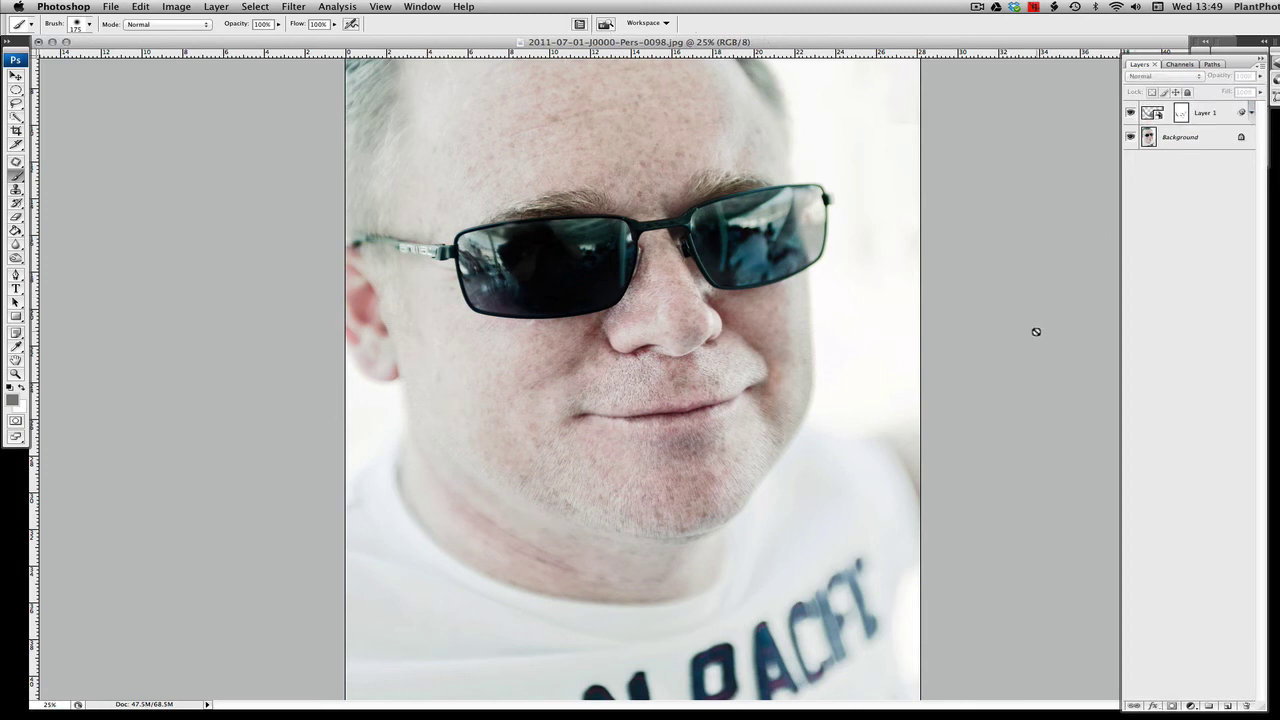
pyautogui.click(1216, 114)
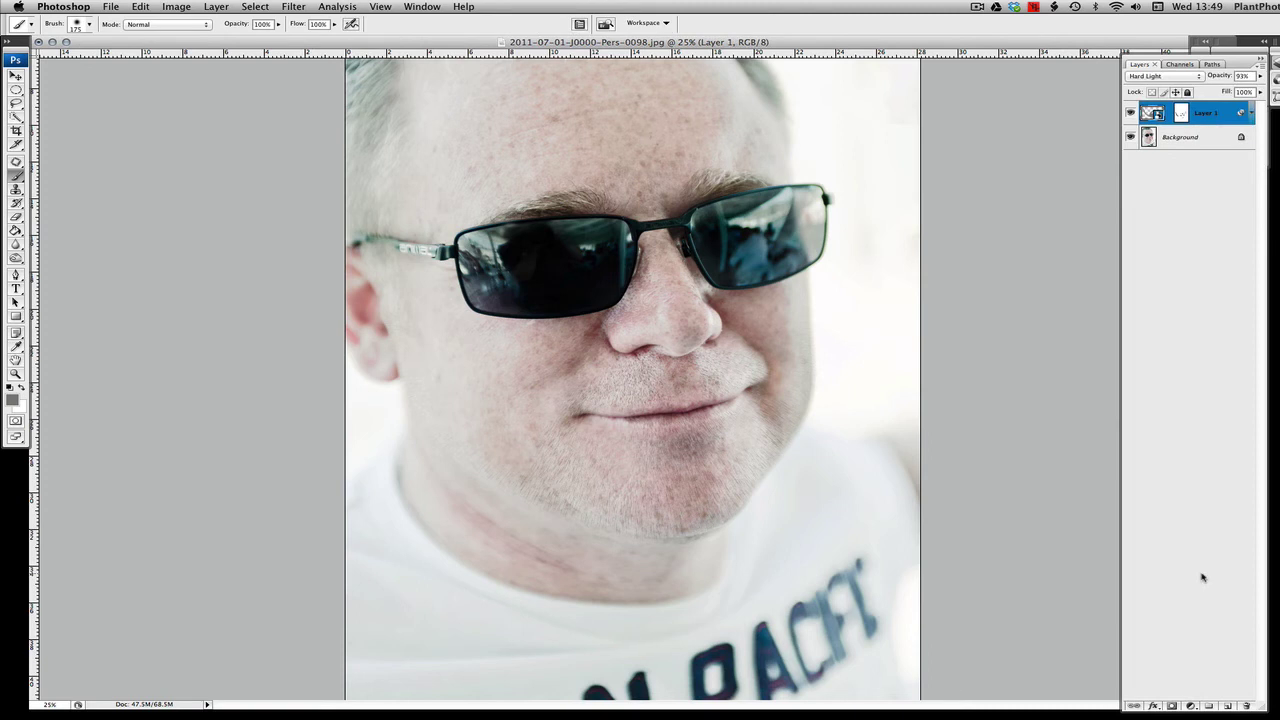
# Duplicate Layer 1 with Cmd+J and set the copy's blend mode to Multiply
pyautogui.press('super+j')
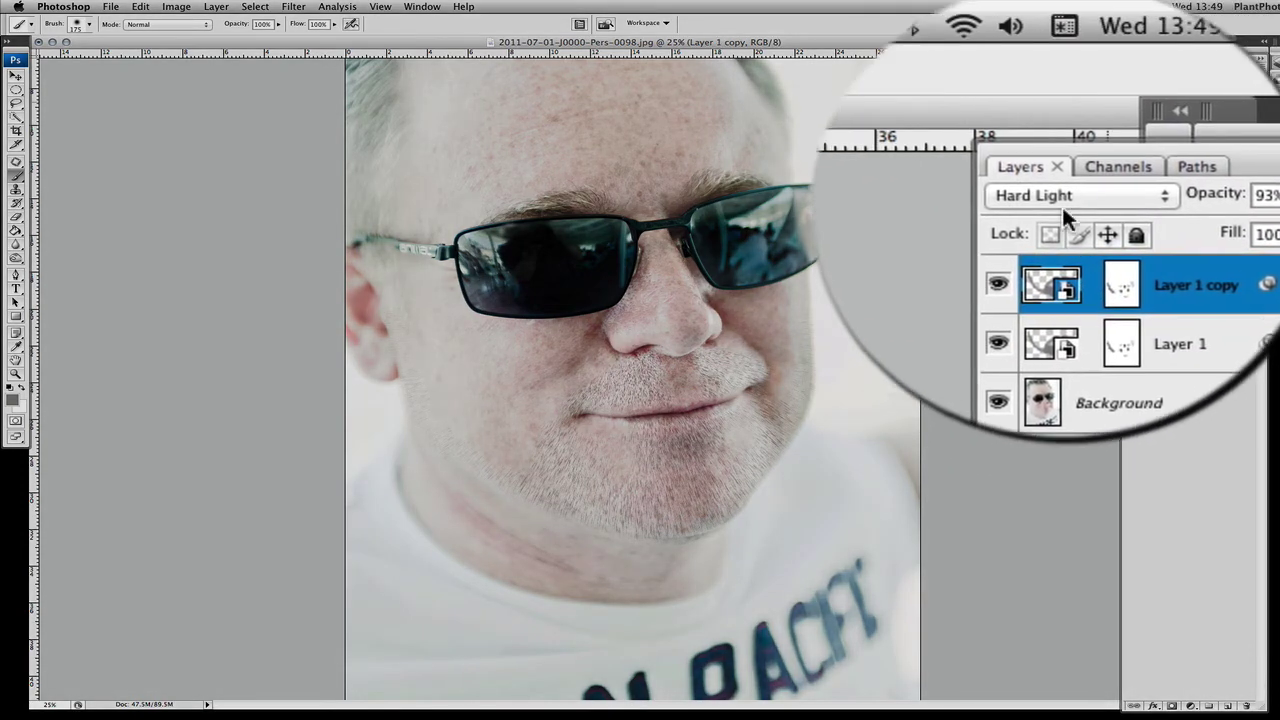
pyautogui.click(1062, 204)
pyautogui.scroll(3, 1062, 120)
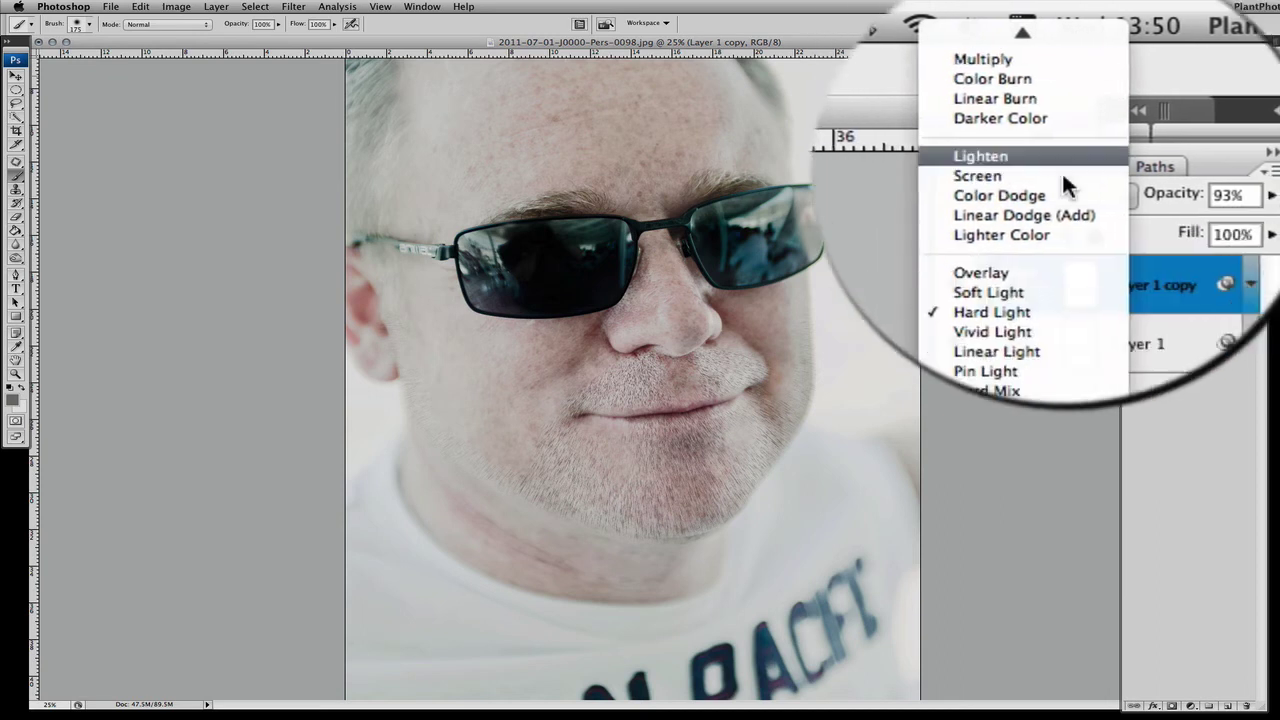
pyautogui.click(1062, 57)
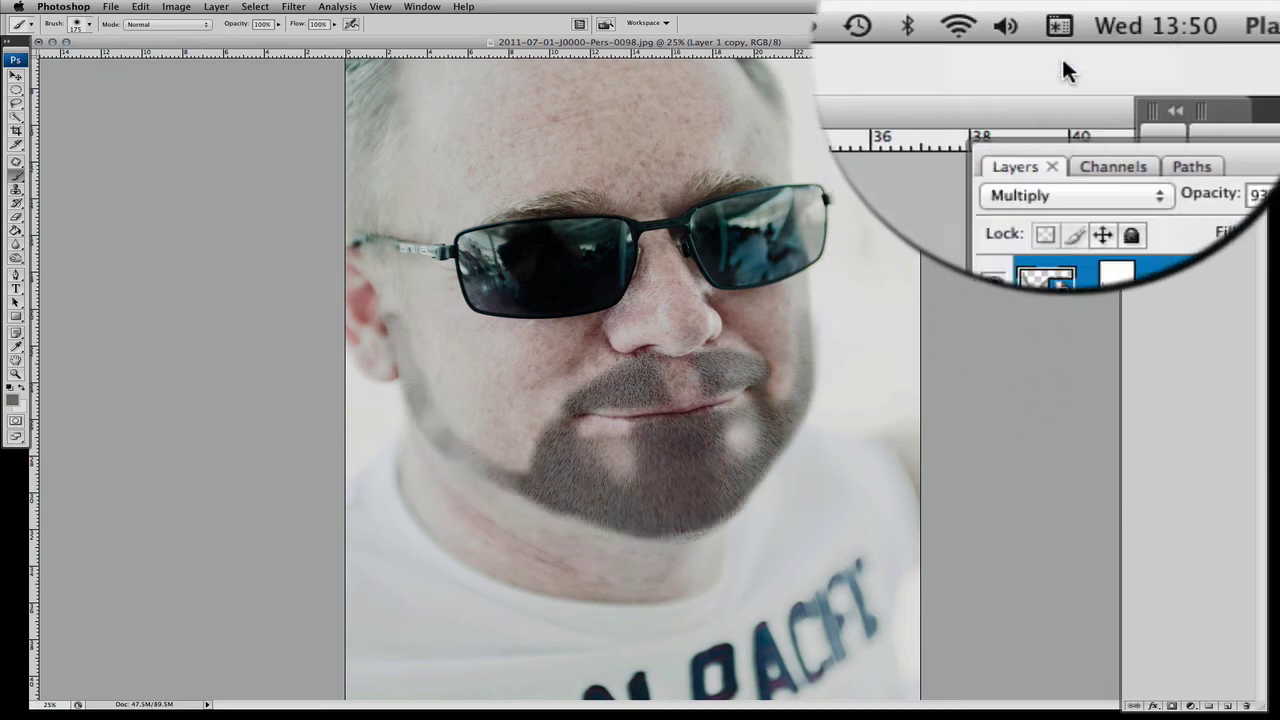
pyautogui.moveTo(1149, 190); pyautogui.dragTo(1062, 234)
pyautogui.click(1061, 247)
pyautogui.click(1061, 247)
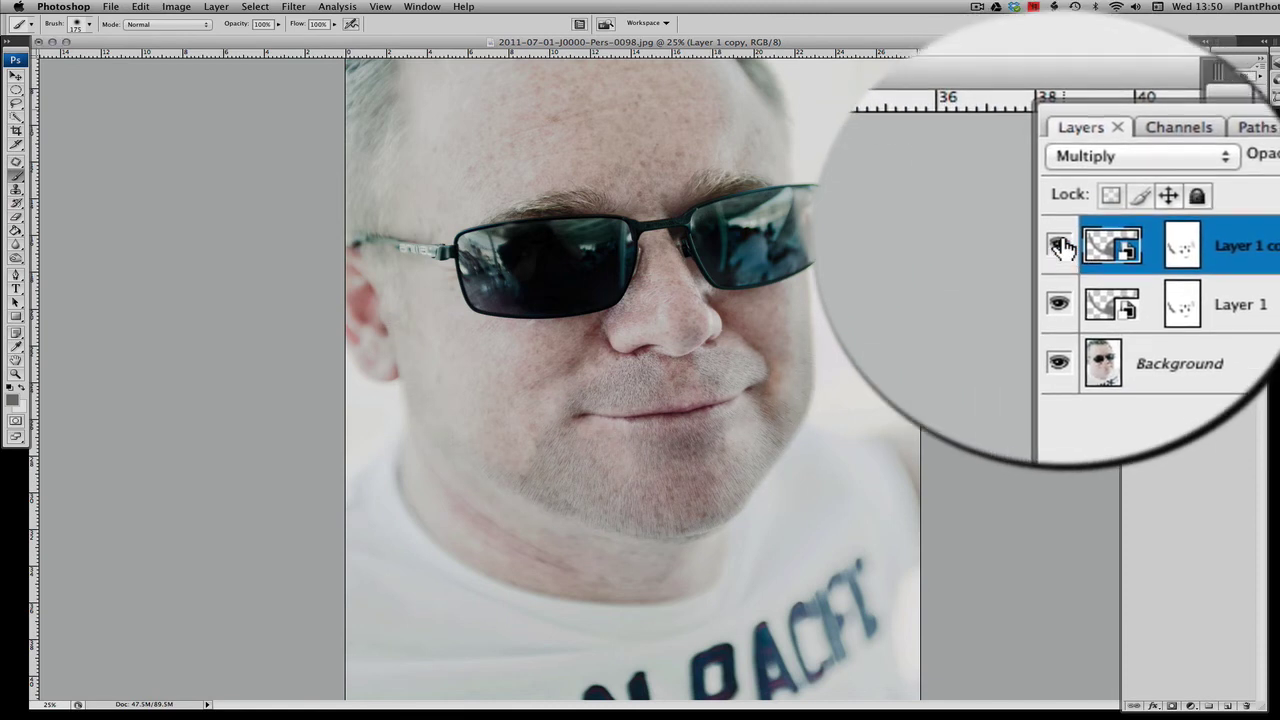
# Lower the copy layer's opacity to 10% and compare it on and off
pyautogui.click(1148, 190)
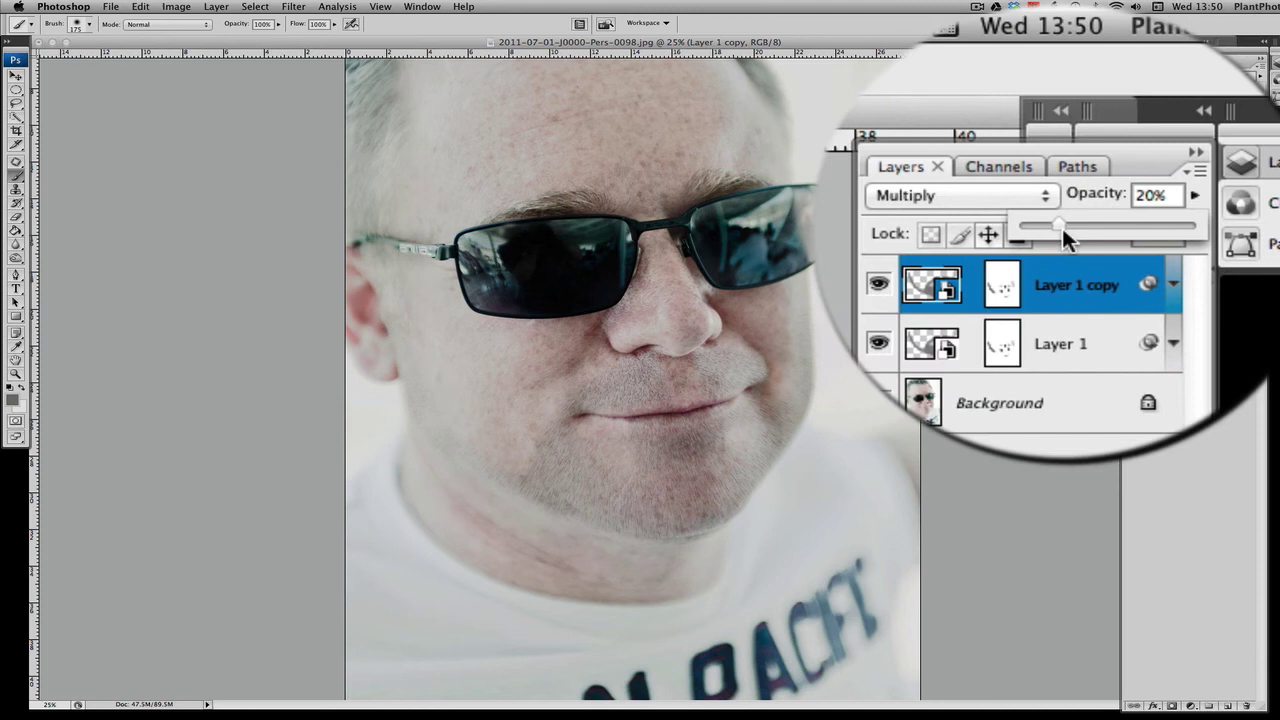
pyautogui.moveTo(1060, 228); pyautogui.dragTo(1044, 229)
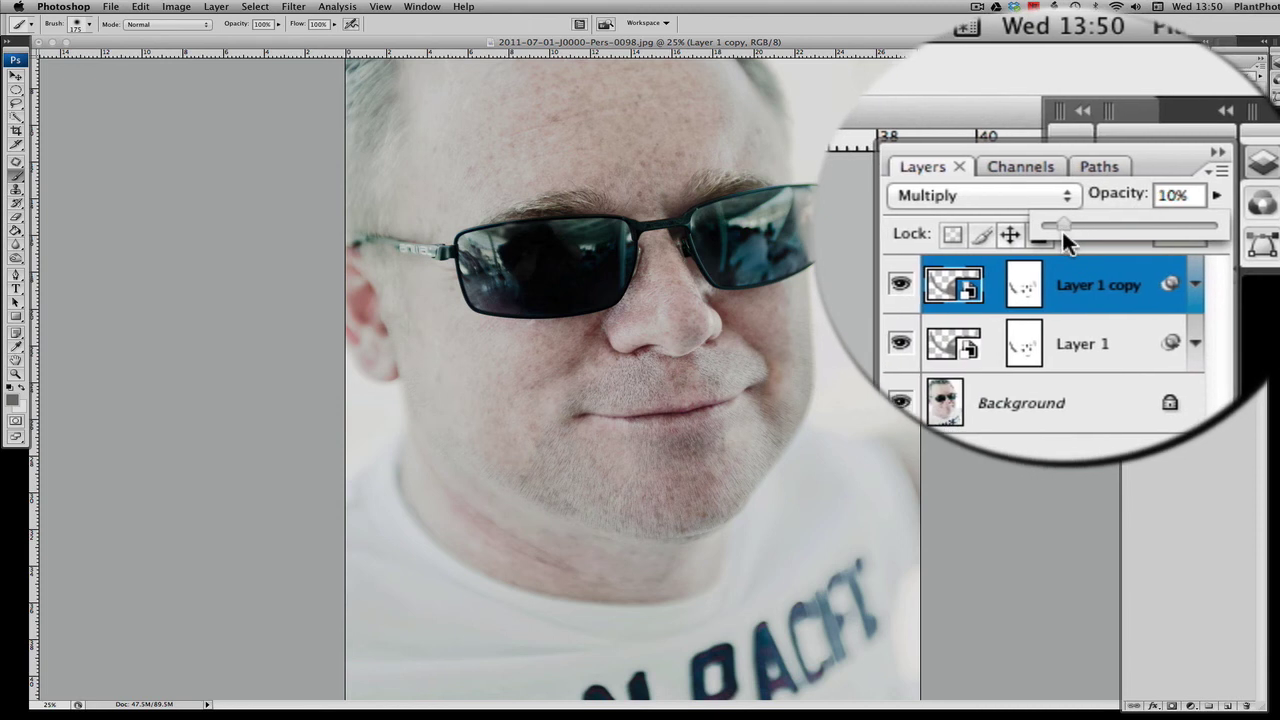
pyautogui.click(1129, 181)
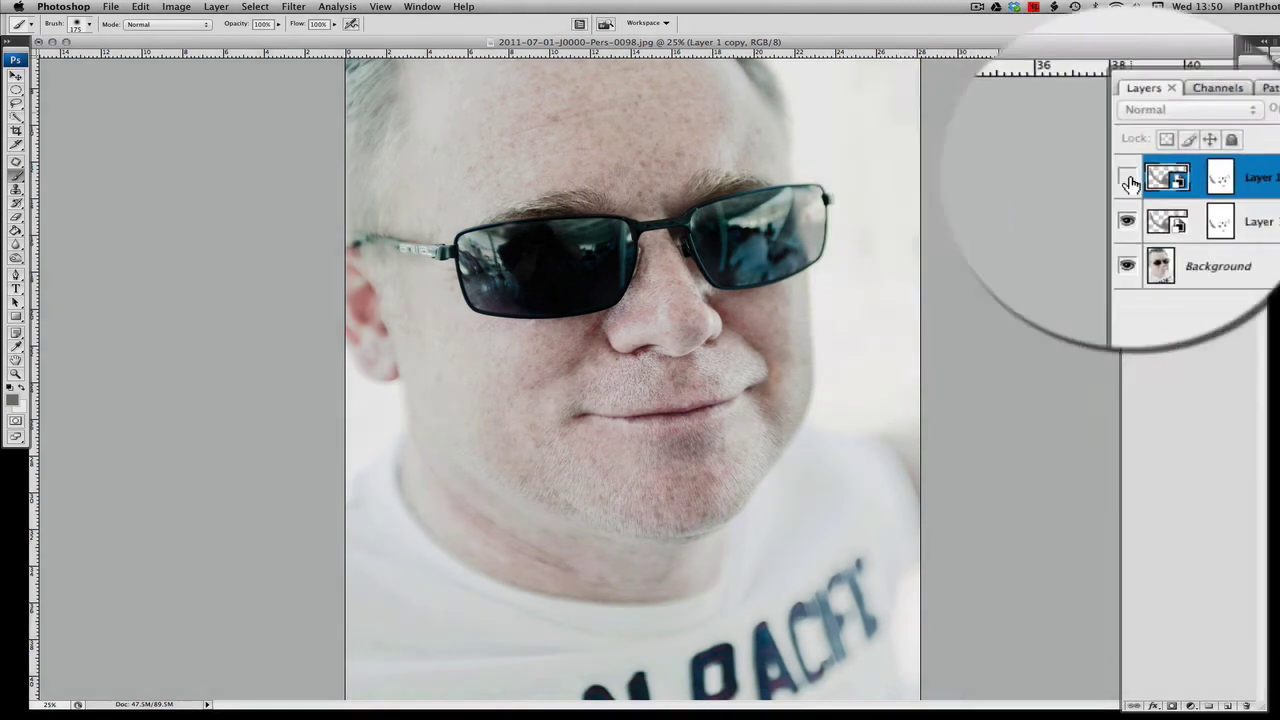
pyautogui.click(1129, 181)
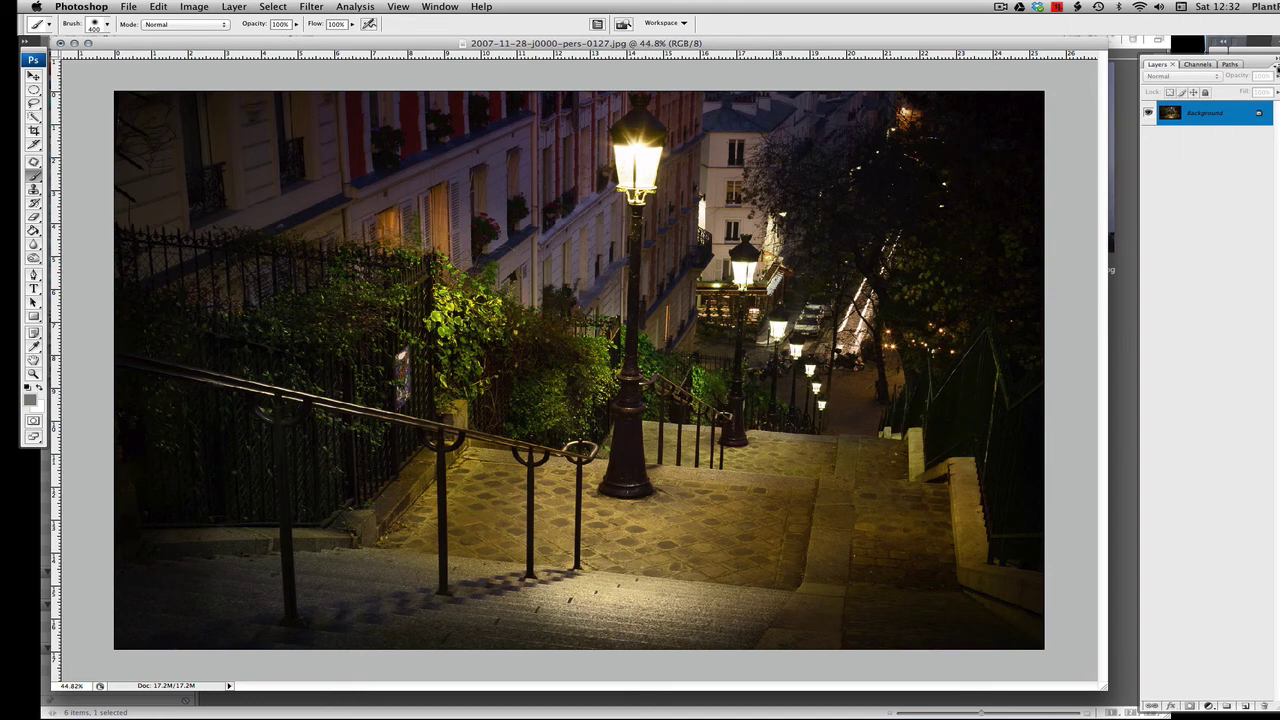
# Create a new layer named 'Noise' in Hard Light mode, filled with 50% neutral gray
pyautogui.click(1273, 64)
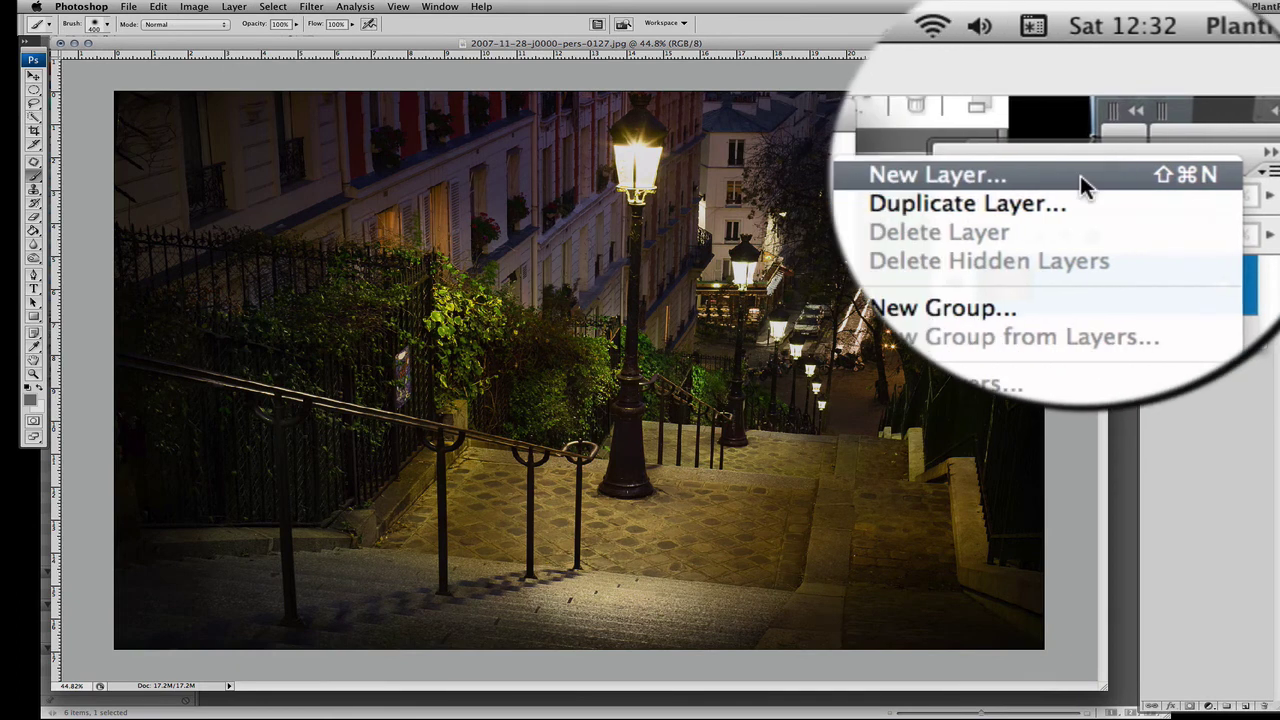
pyautogui.click(1080, 175)
pyautogui.moveTo(773, 240); pyautogui.dragTo(487, 135)
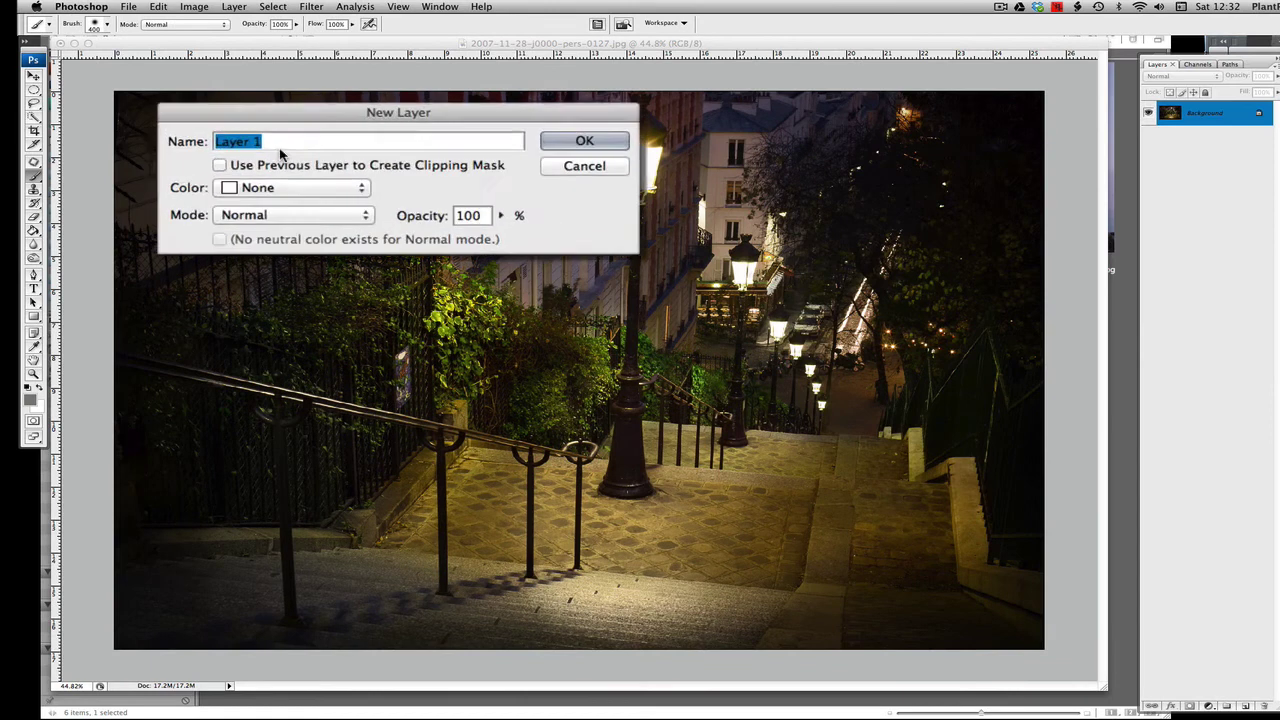
pyautogui.write('Noise')
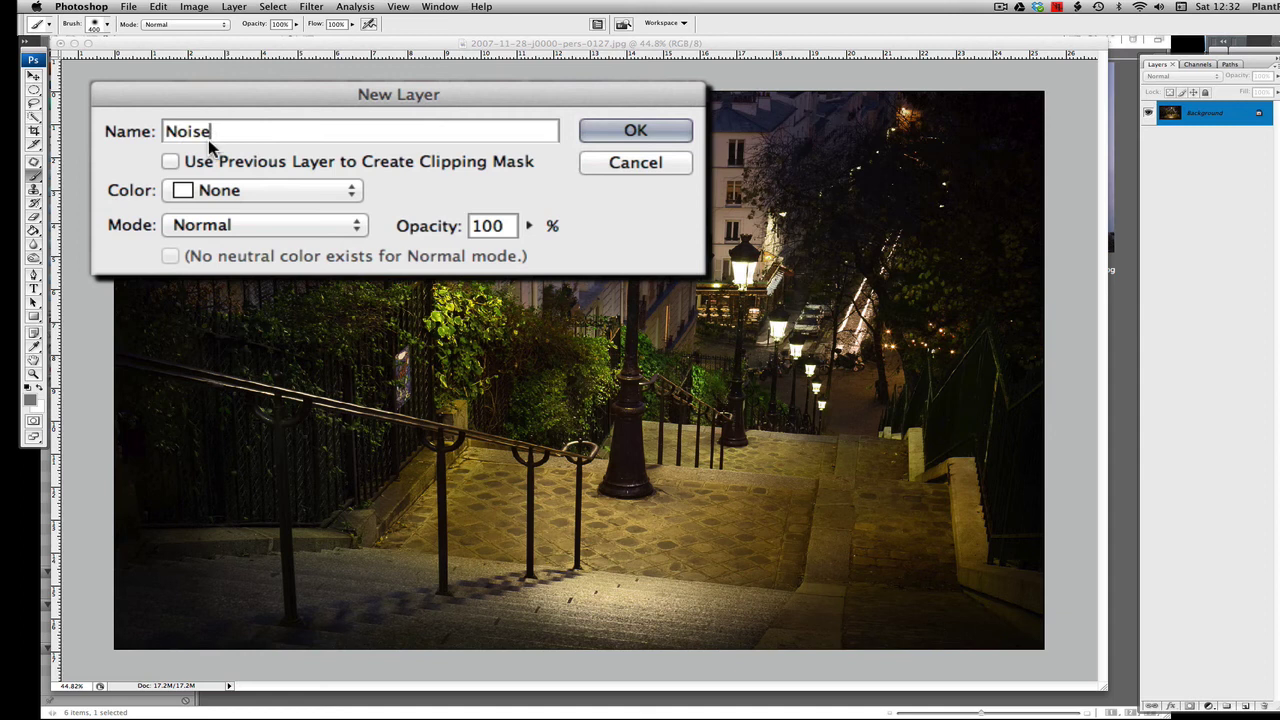
pyautogui.click(295, 228)
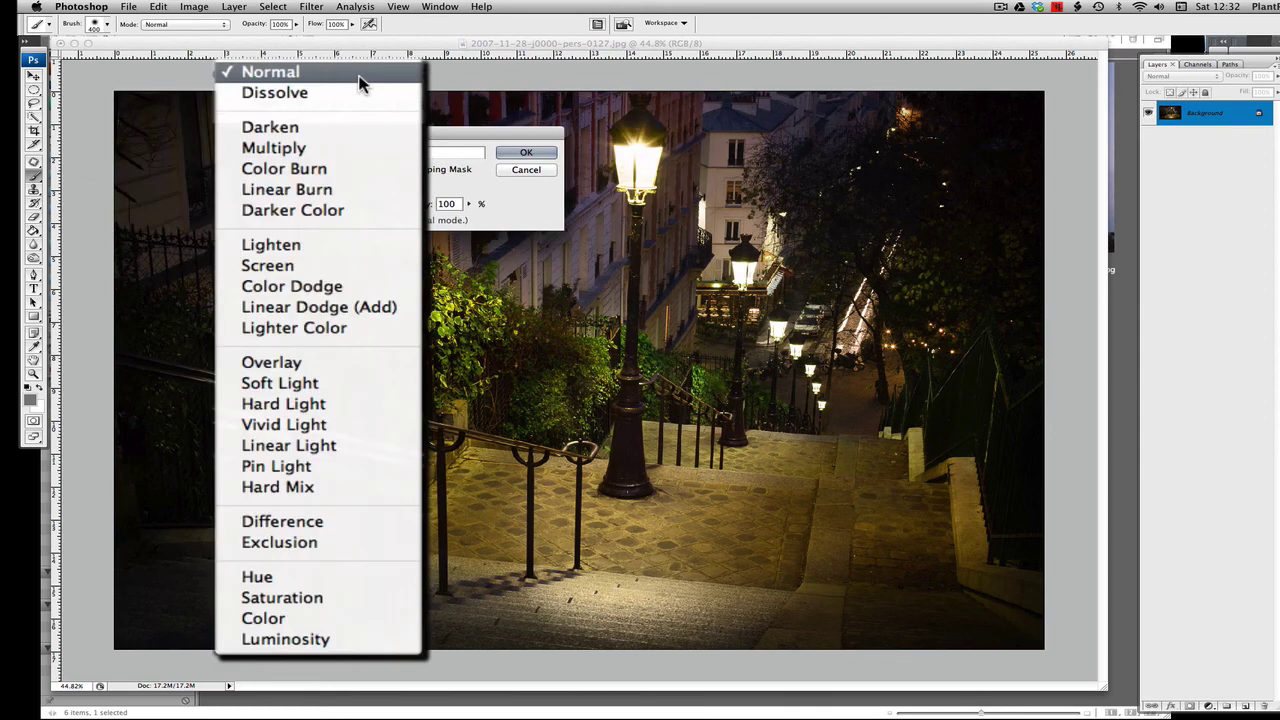
pyautogui.click(317, 405)
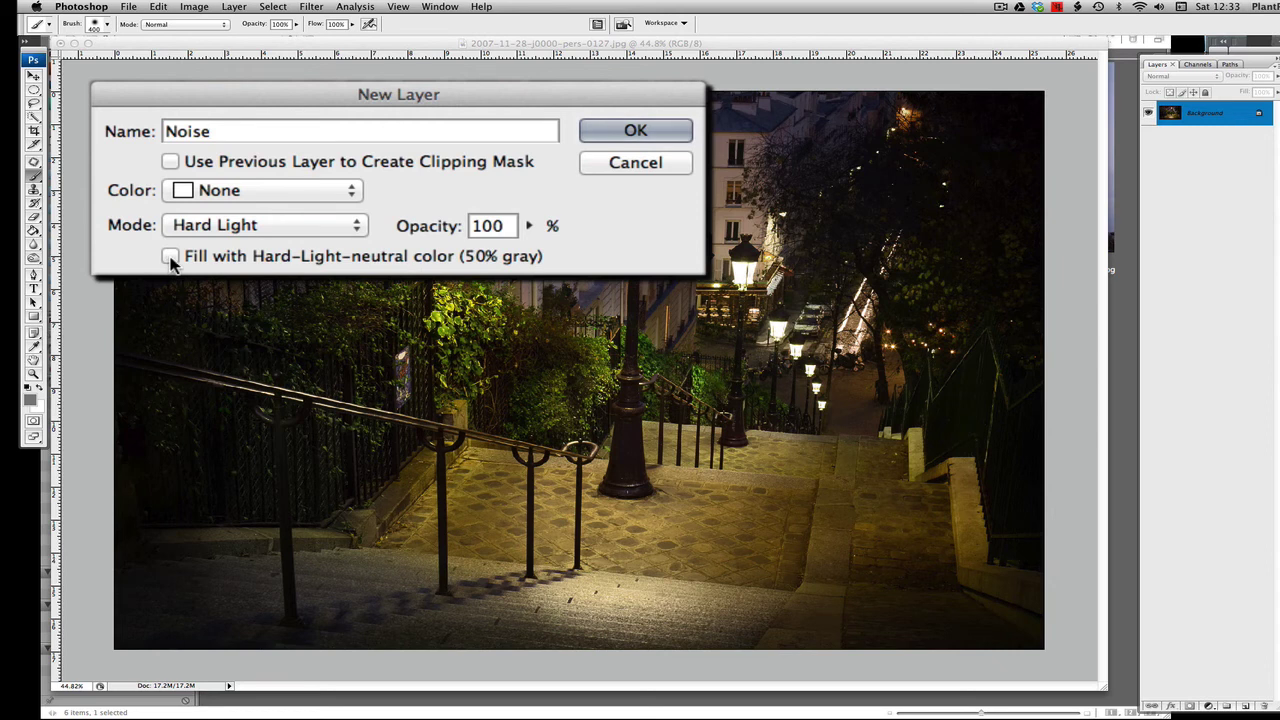
pyautogui.click(170, 256)
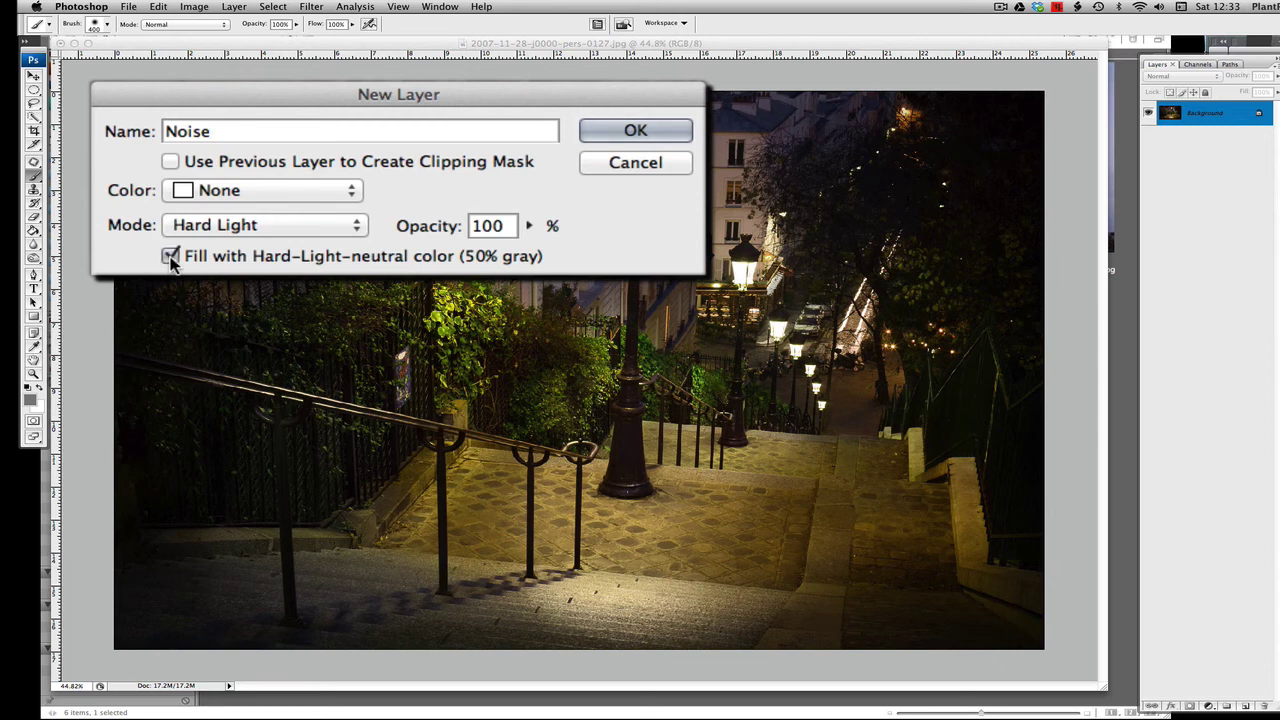
pyautogui.click(678, 131)
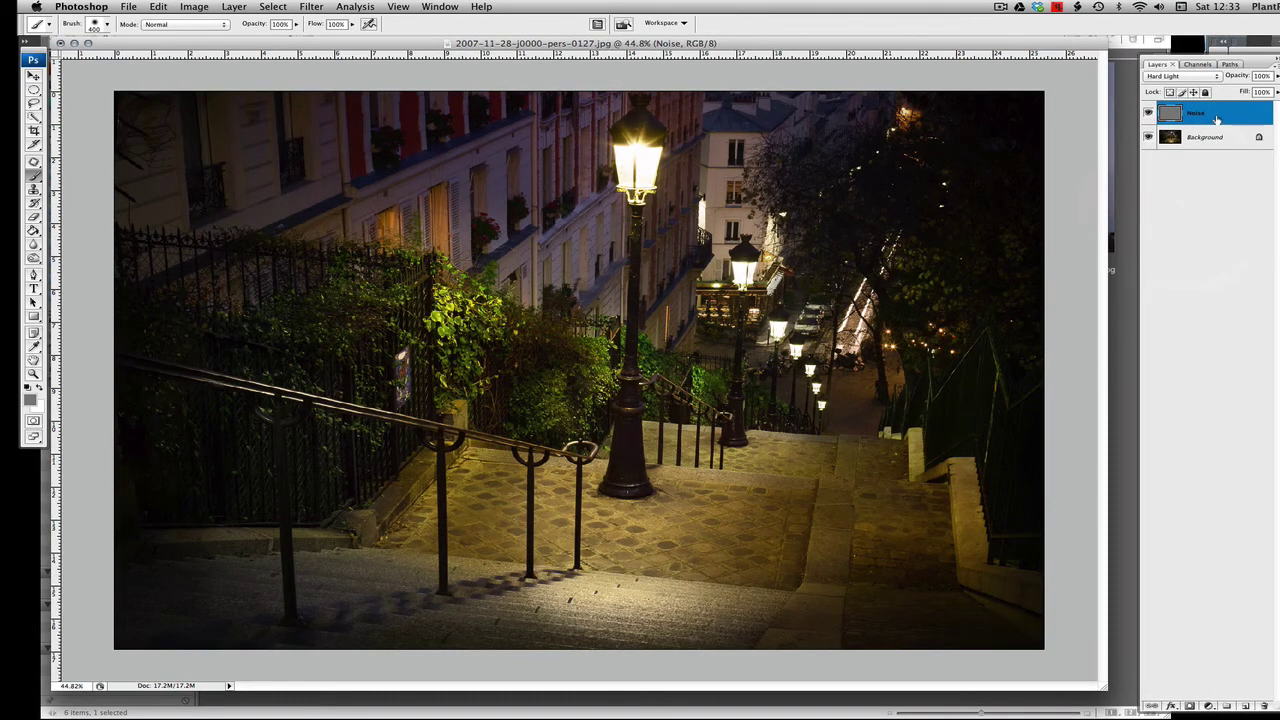
# Convert the Noise layer to a smart object and add about 52% Gaussian monochromatic noise
pyautogui.rightClick(1216, 120)
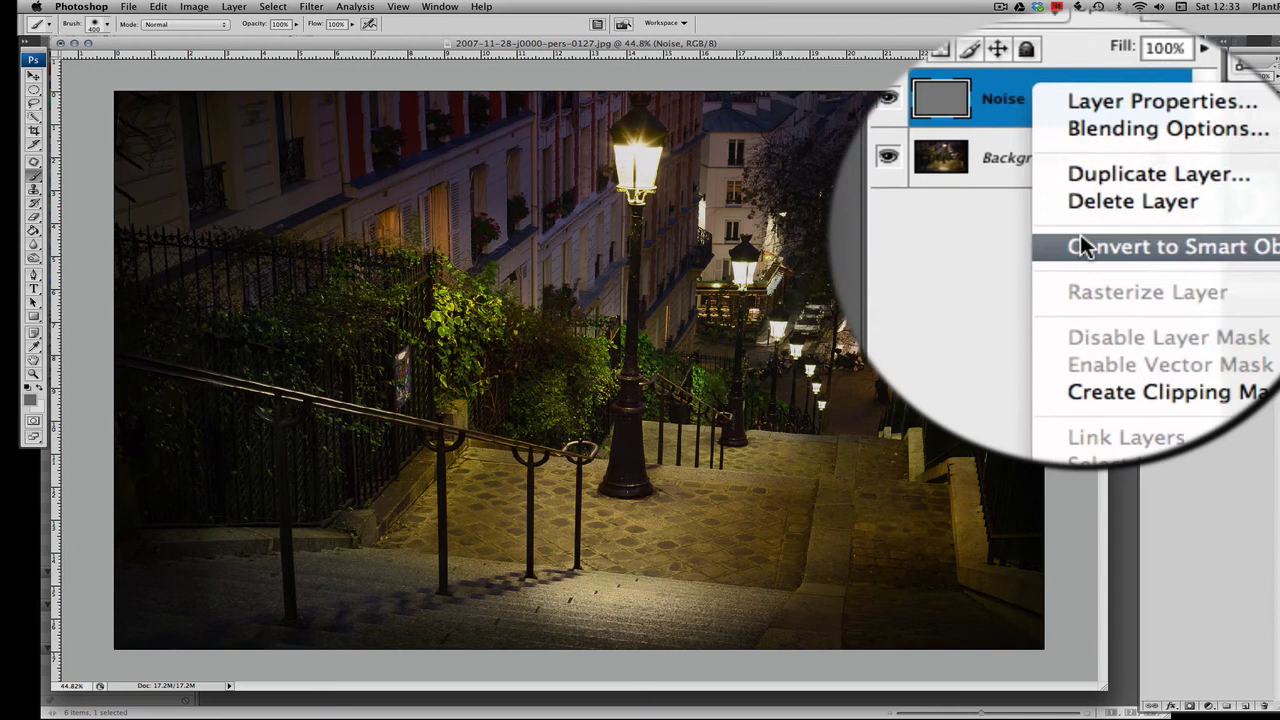
pyautogui.click(1080, 234)
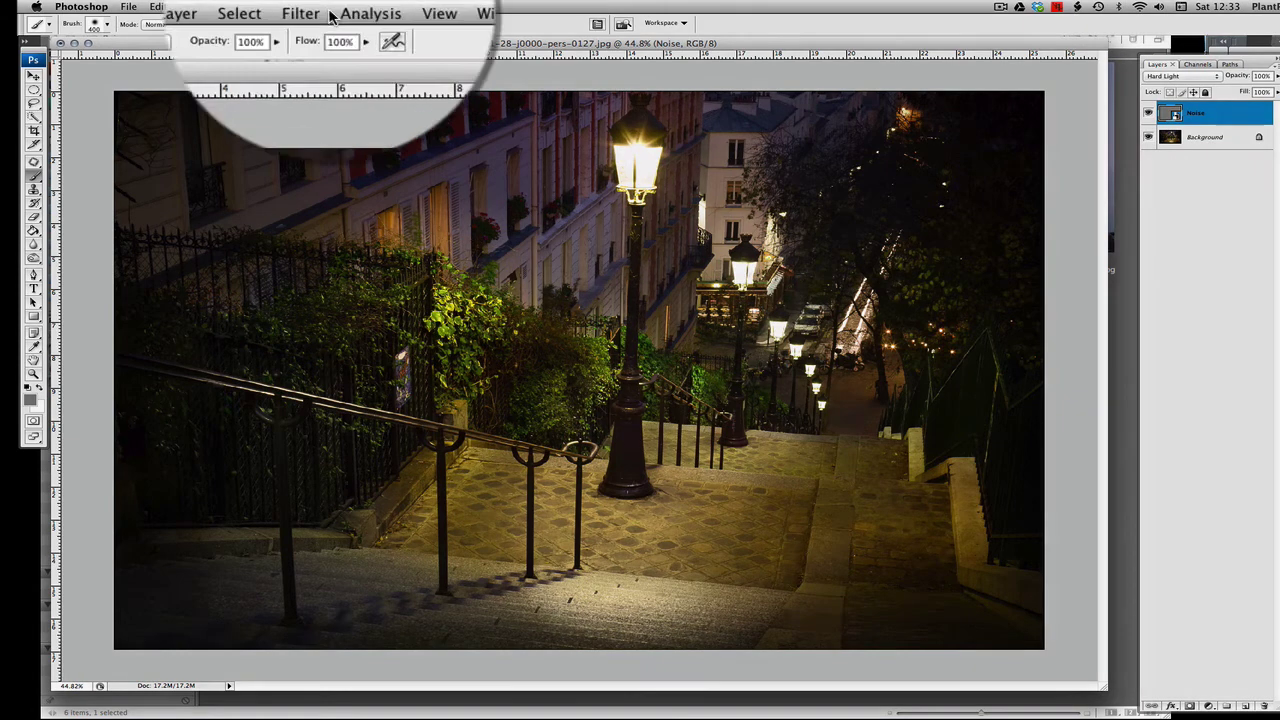
pyautogui.click(311, 7)
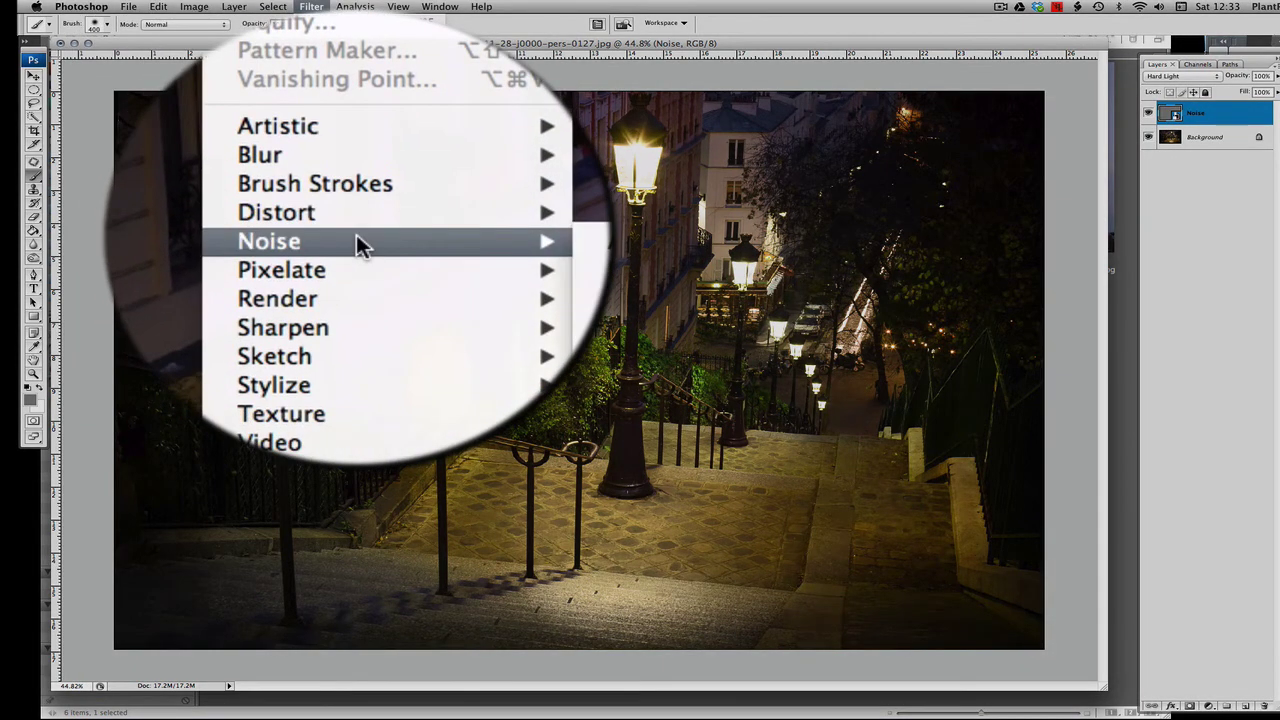
pyautogui.moveTo(356, 234)
pyautogui.click(488, 234)
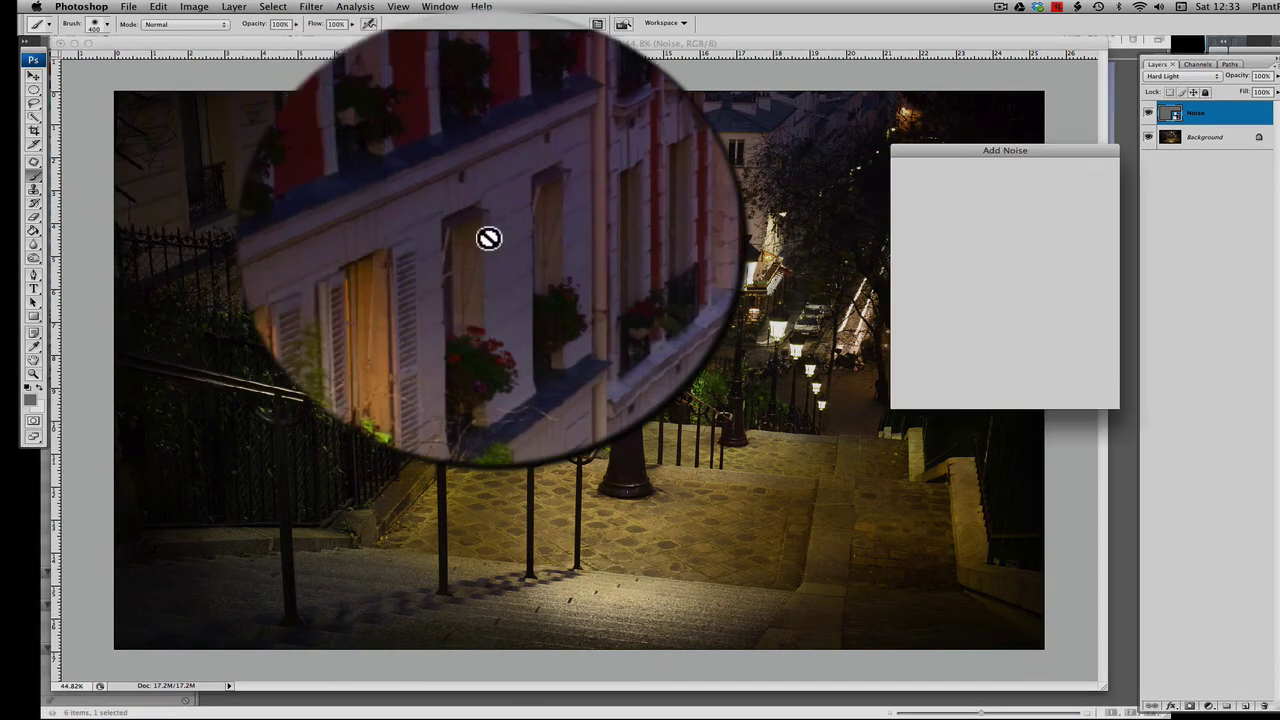
pyautogui.moveTo(965, 155); pyautogui.dragTo(423, 120)
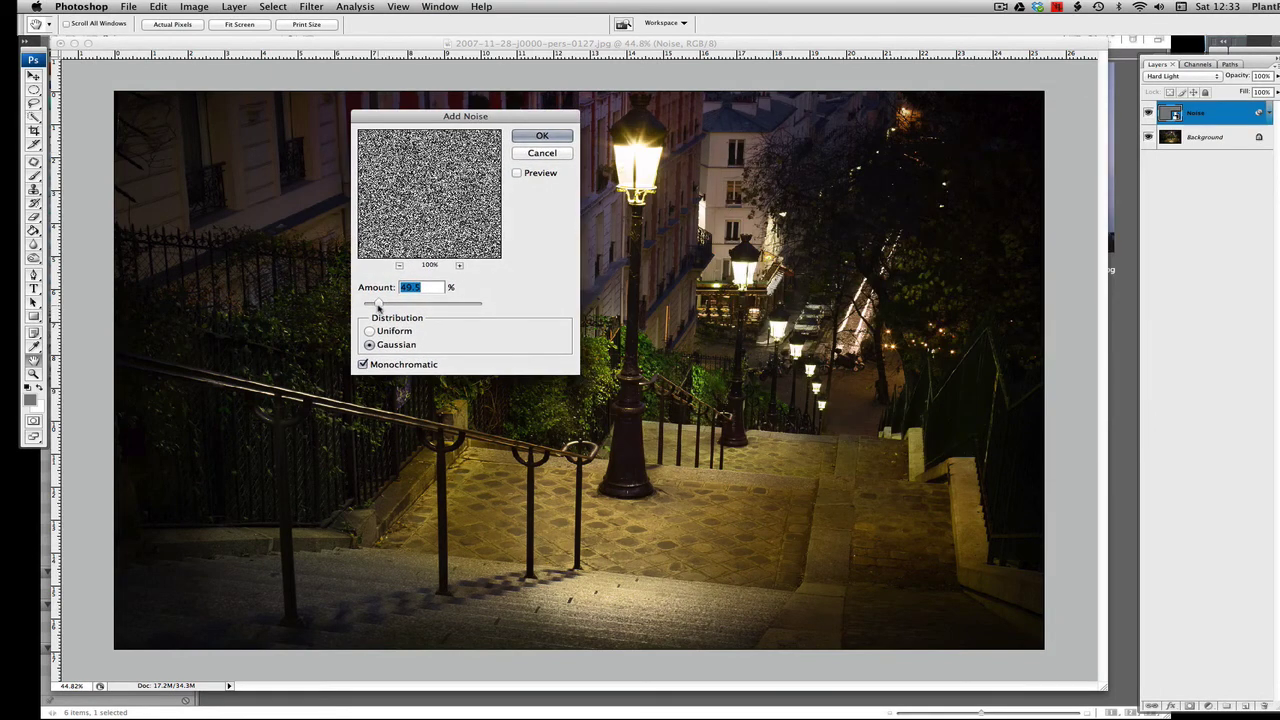
pyautogui.moveTo(377, 303); pyautogui.dragTo(378, 303)
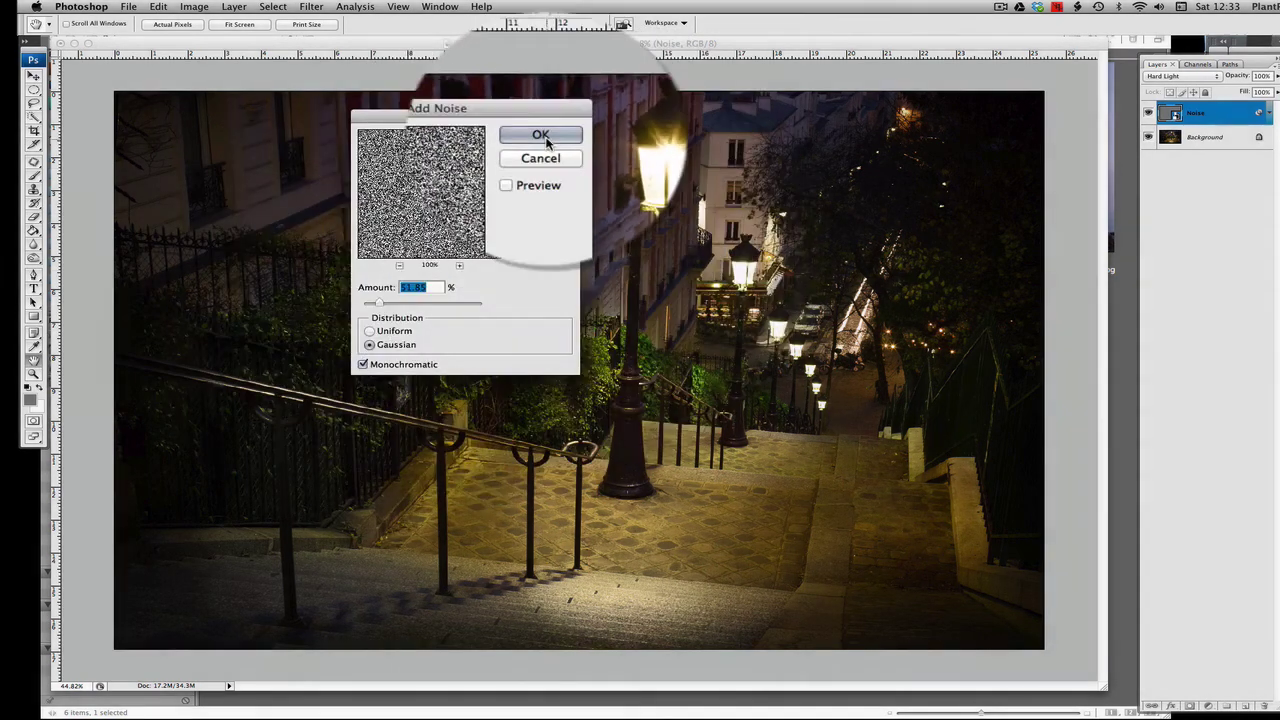
pyautogui.click(540, 135)
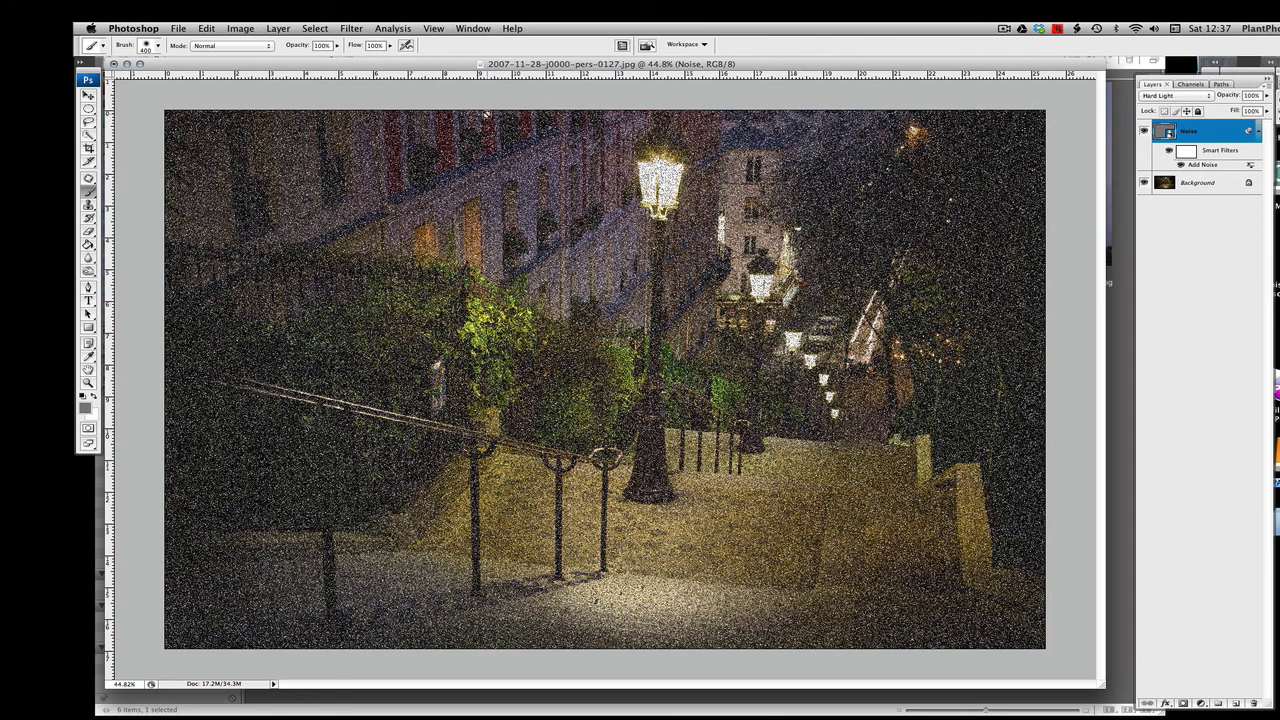
# Preview a Motion Blur at -66° and tune its distance to about 27 pixels
pyautogui.click(351, 28)
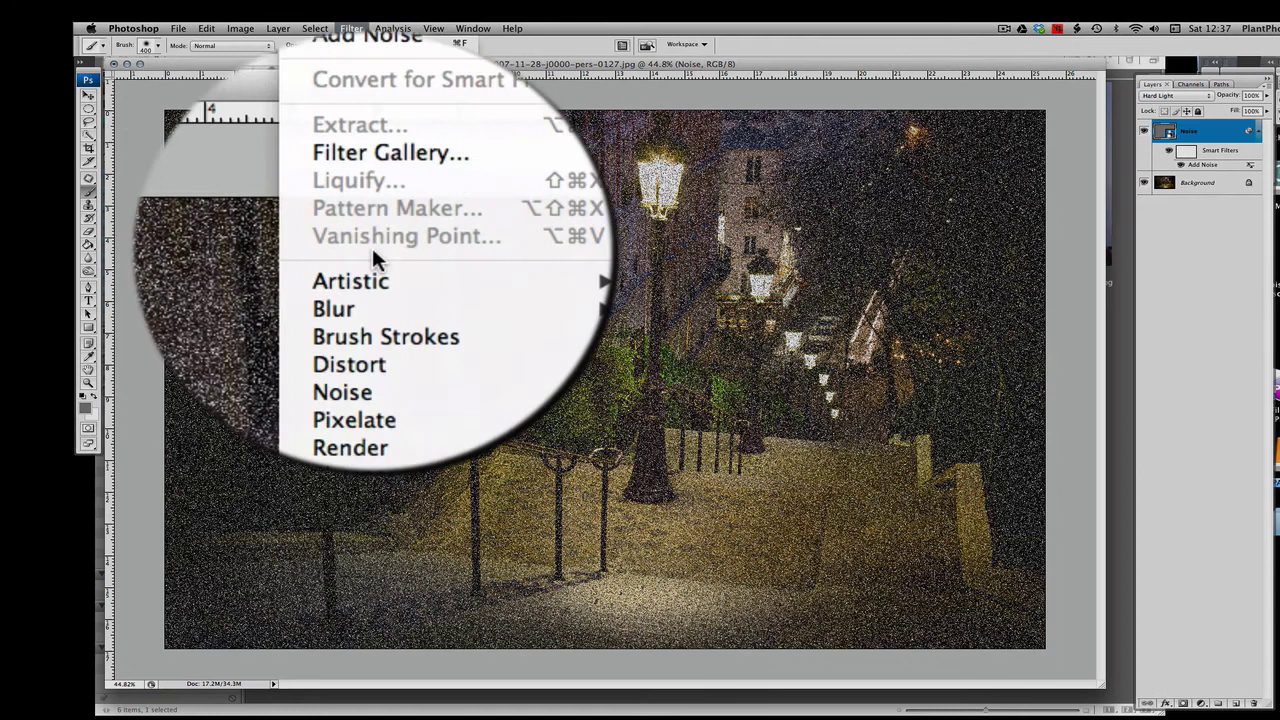
pyautogui.moveTo(410, 154)
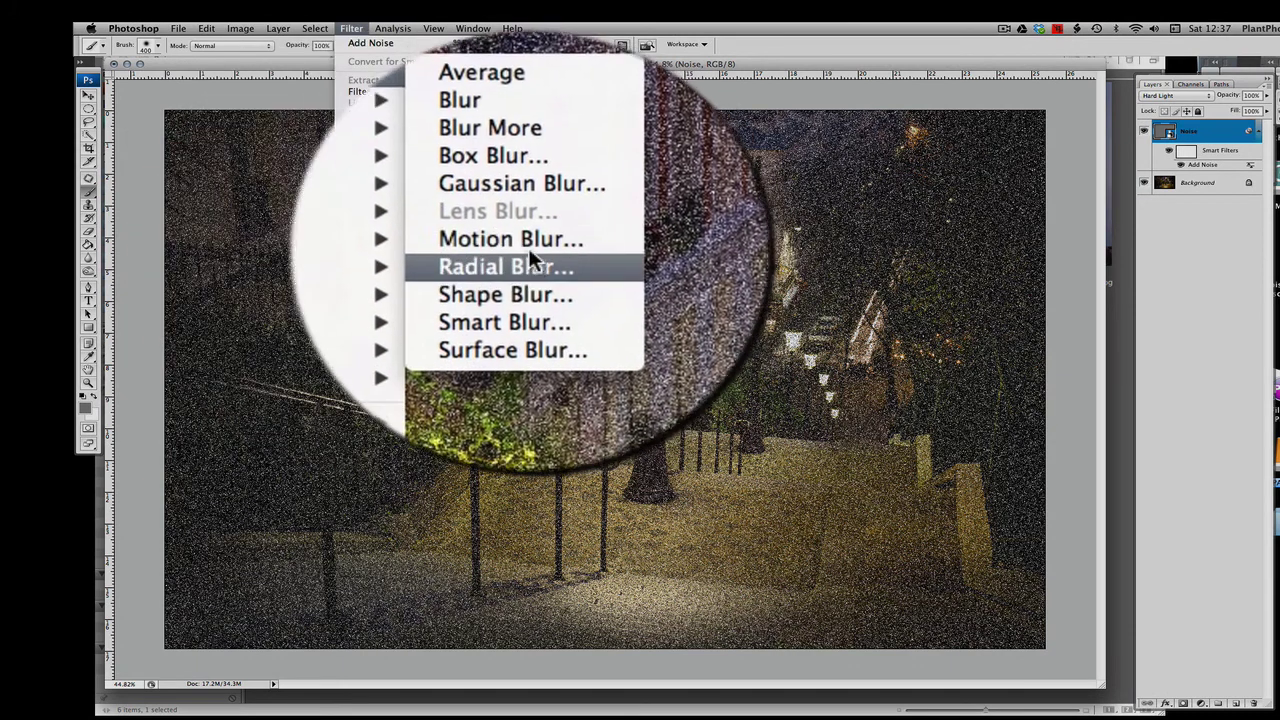
pyautogui.click(530, 285)
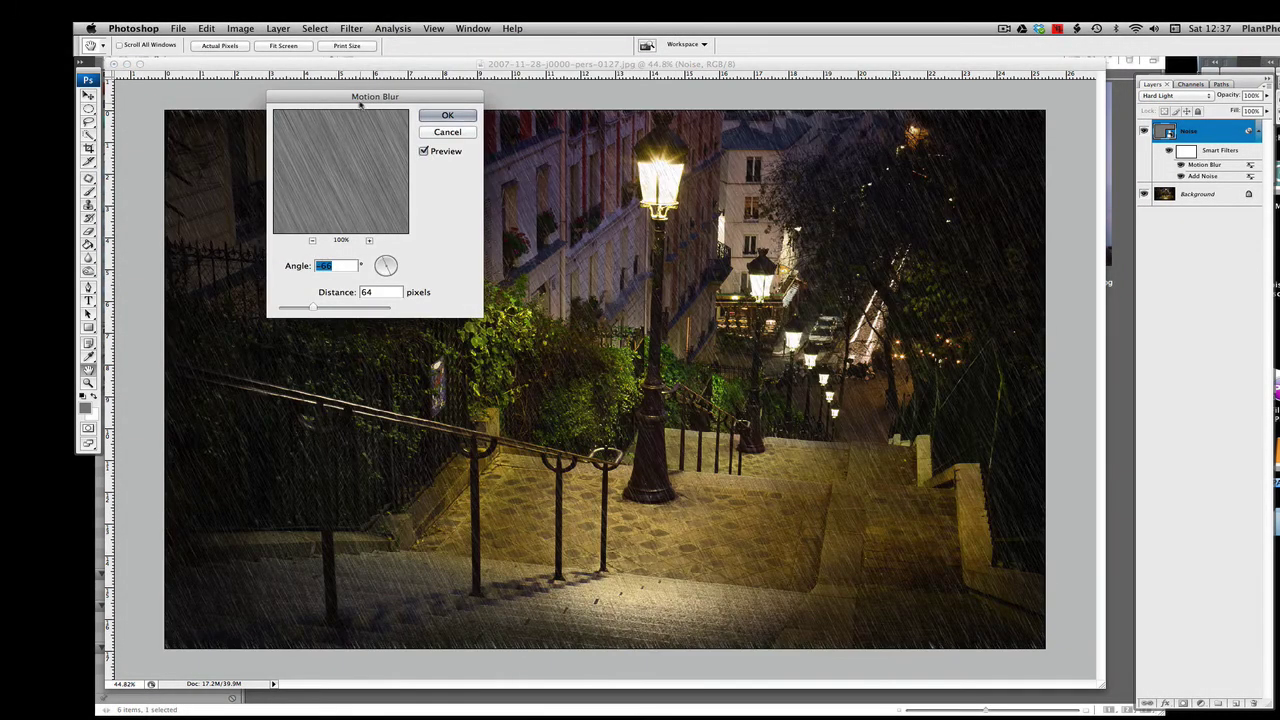
pyautogui.moveTo(361, 105); pyautogui.dragTo(316, 118)
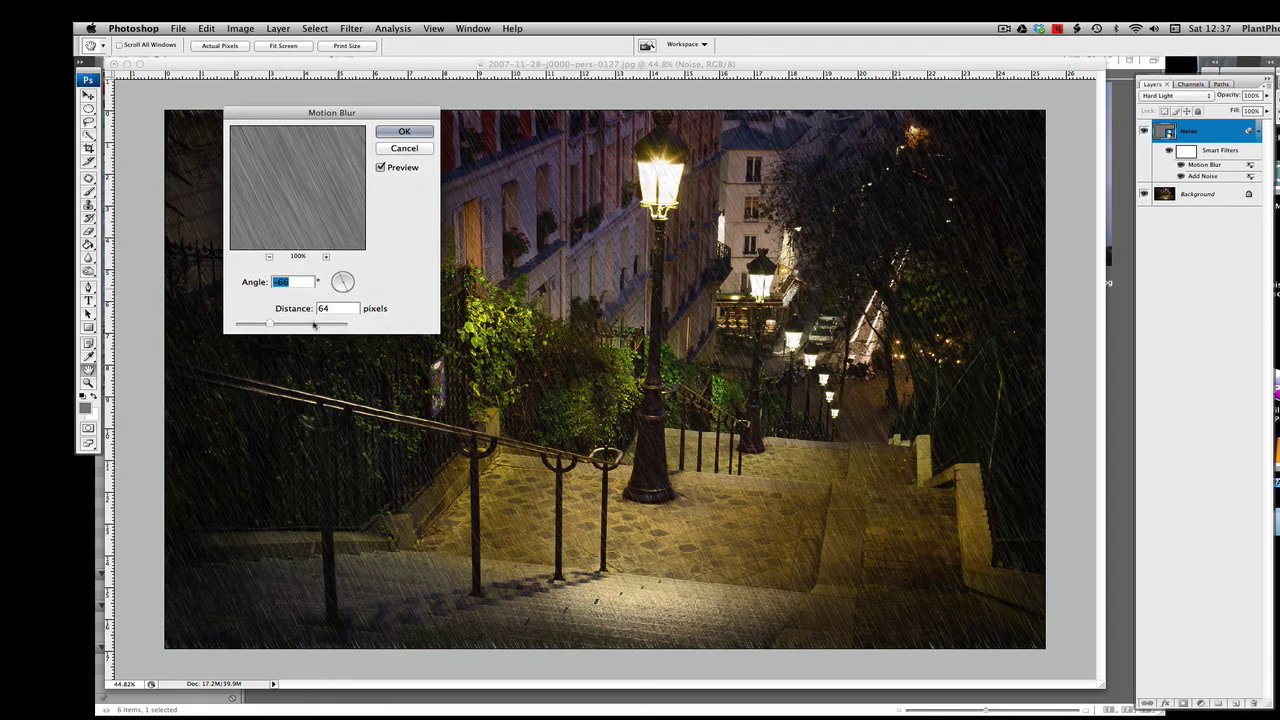
pyautogui.moveTo(269, 323); pyautogui.dragTo(288, 323)
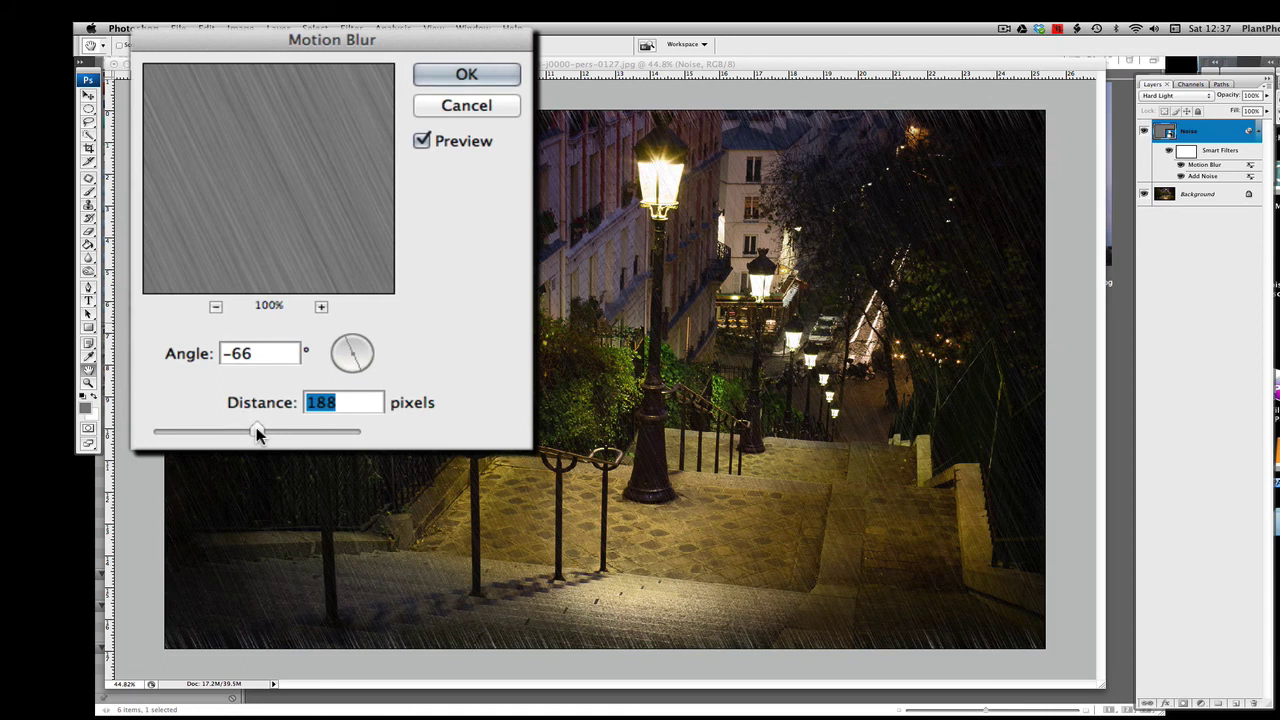
pyautogui.moveTo(256, 428); pyautogui.dragTo(176, 430)
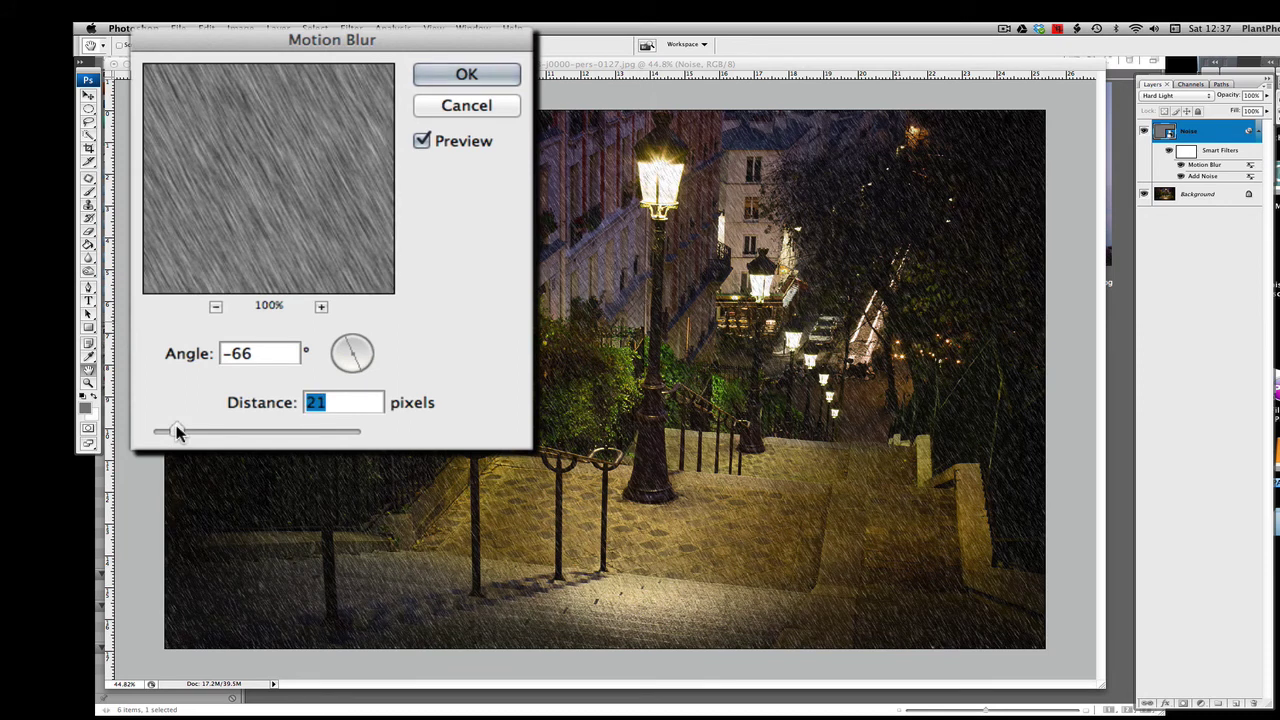
pyautogui.moveTo(176, 431); pyautogui.dragTo(182, 431)
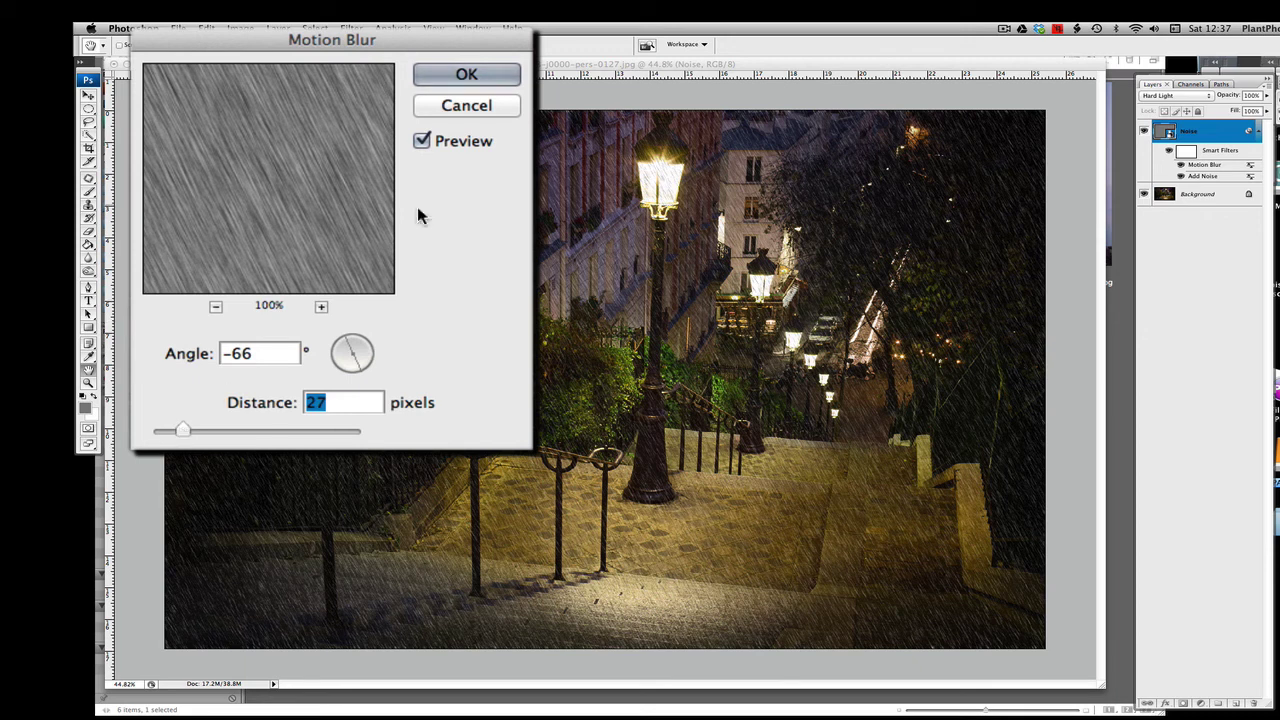
# Commit the Motion Blur and decline rasterizing the Noise smart object for brush painting
pyautogui.click(419, 135)
pyautogui.press('b')
pyautogui.click(419, 135)
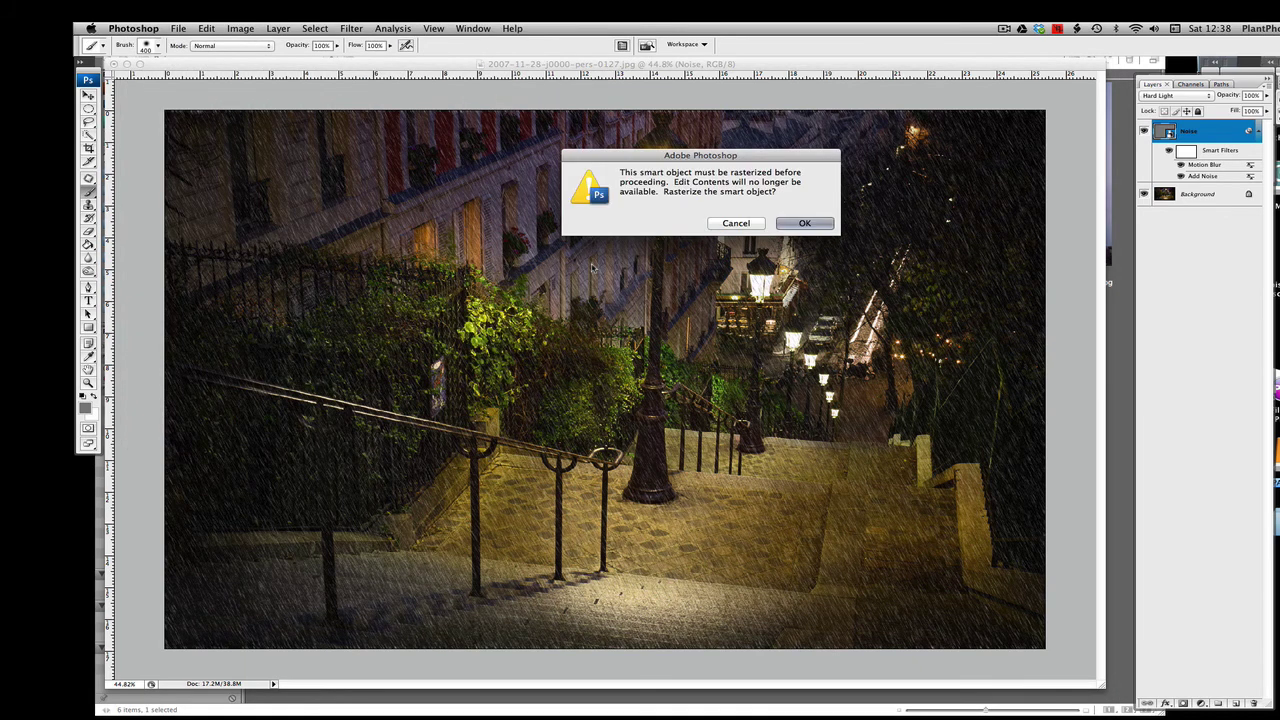
pyautogui.click(760, 224)
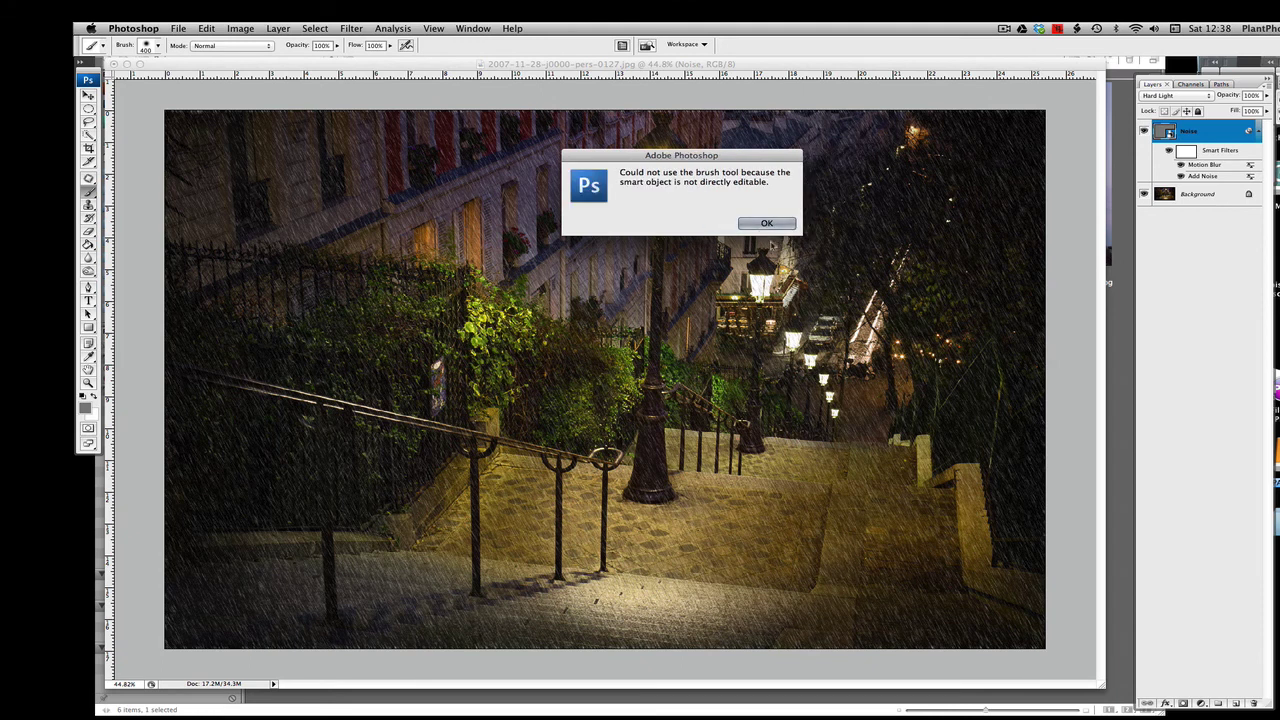
pyautogui.click(763, 223)
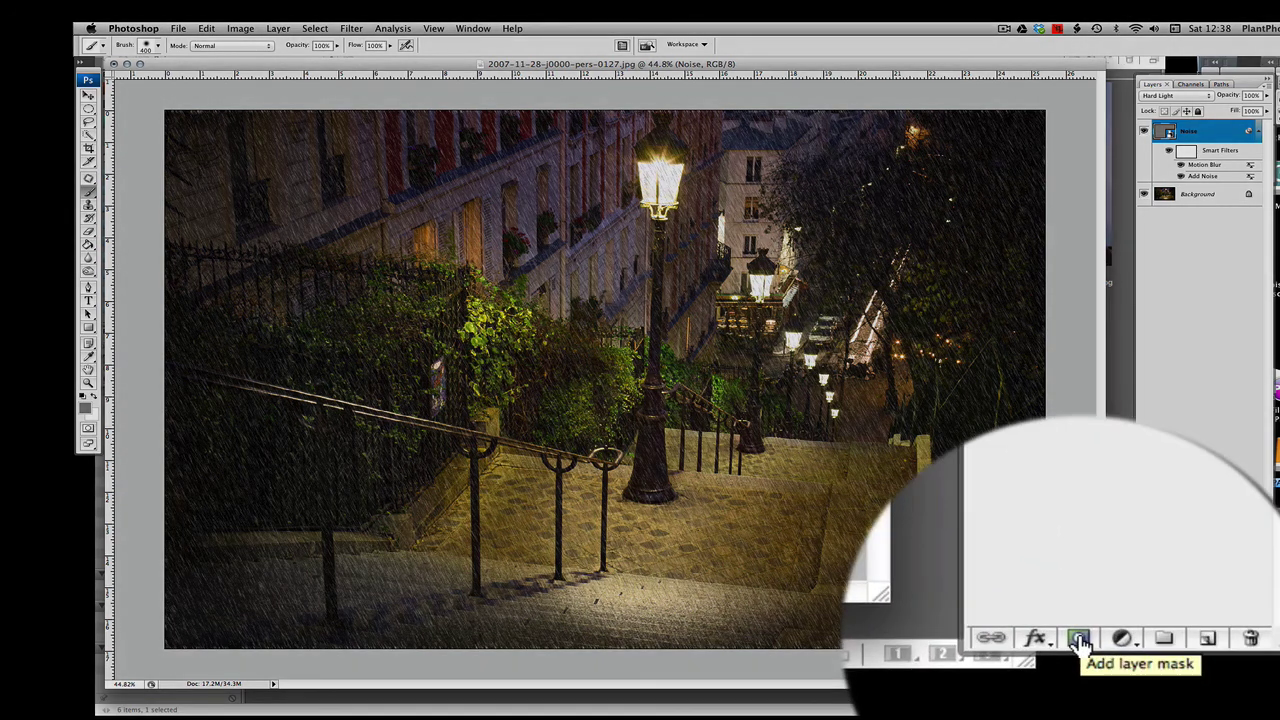
# Add a white layer mask to the Noise layer
pyautogui.click(1183, 703)
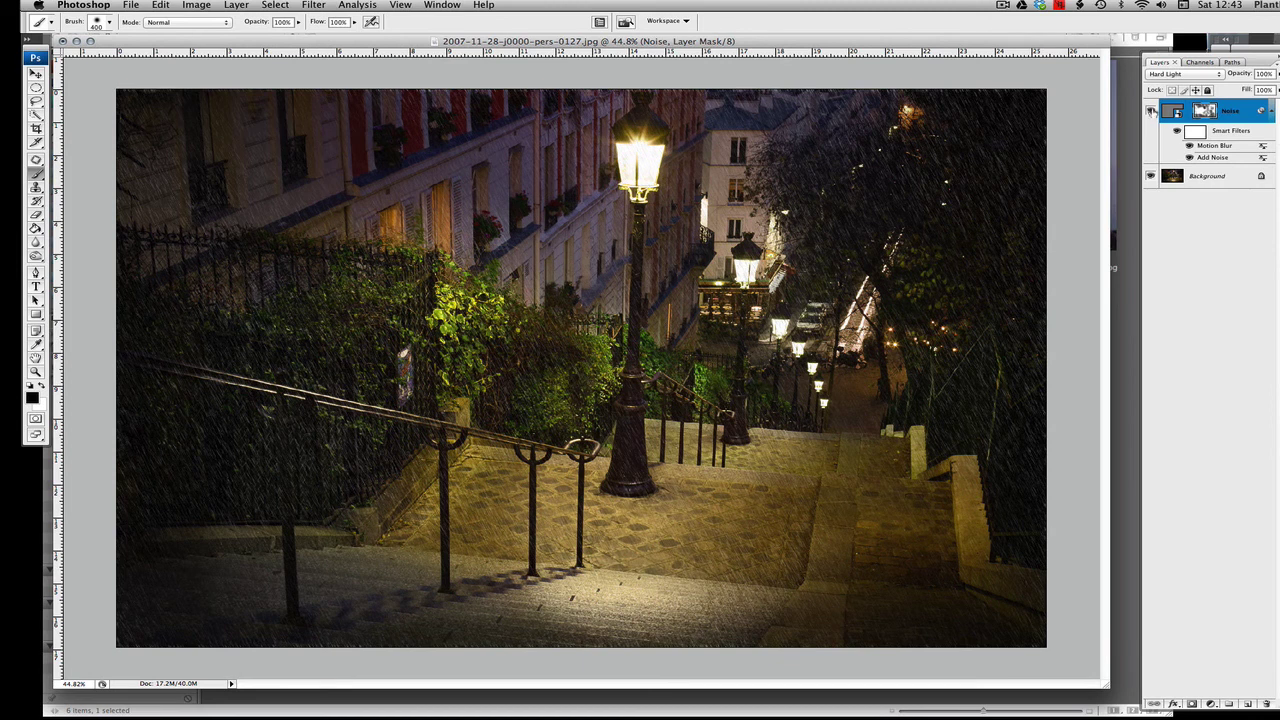
# Toggle the Noise layer's visibility twice to compare, then target the layer thumbnail instead of its mask
pyautogui.click(1151, 111)
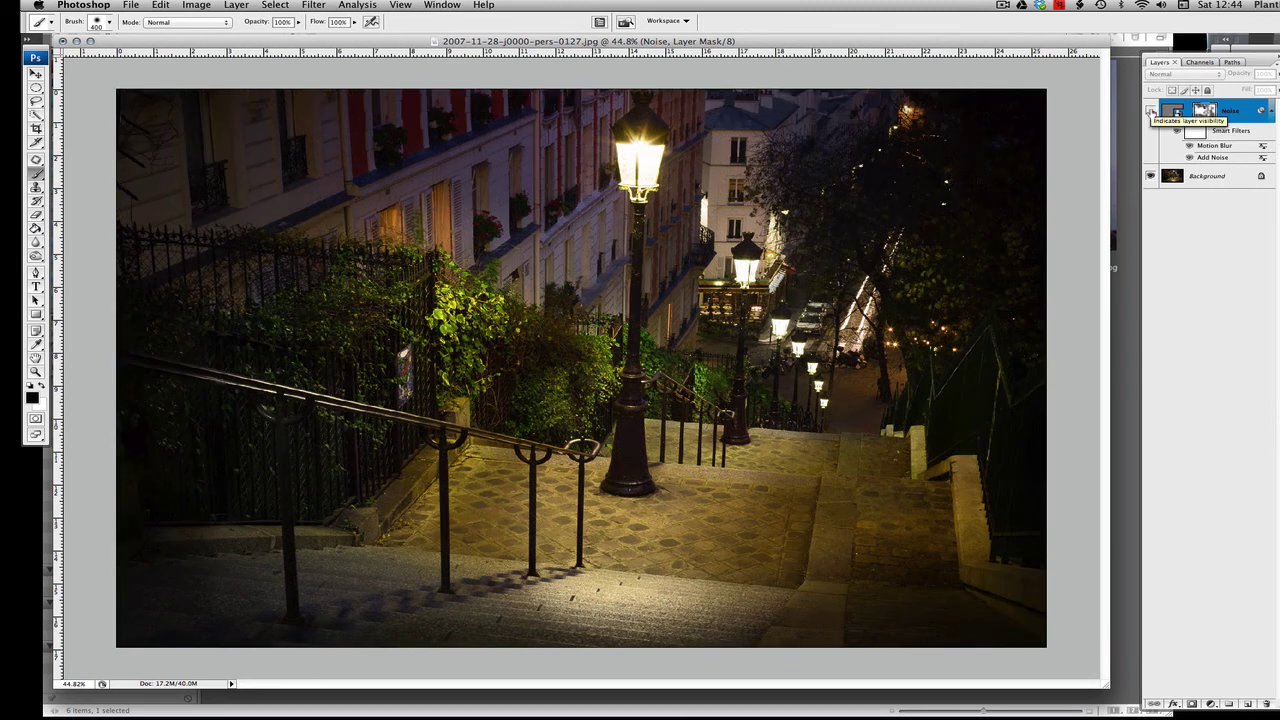
pyautogui.click(1151, 111)
pyautogui.click(1151, 111)
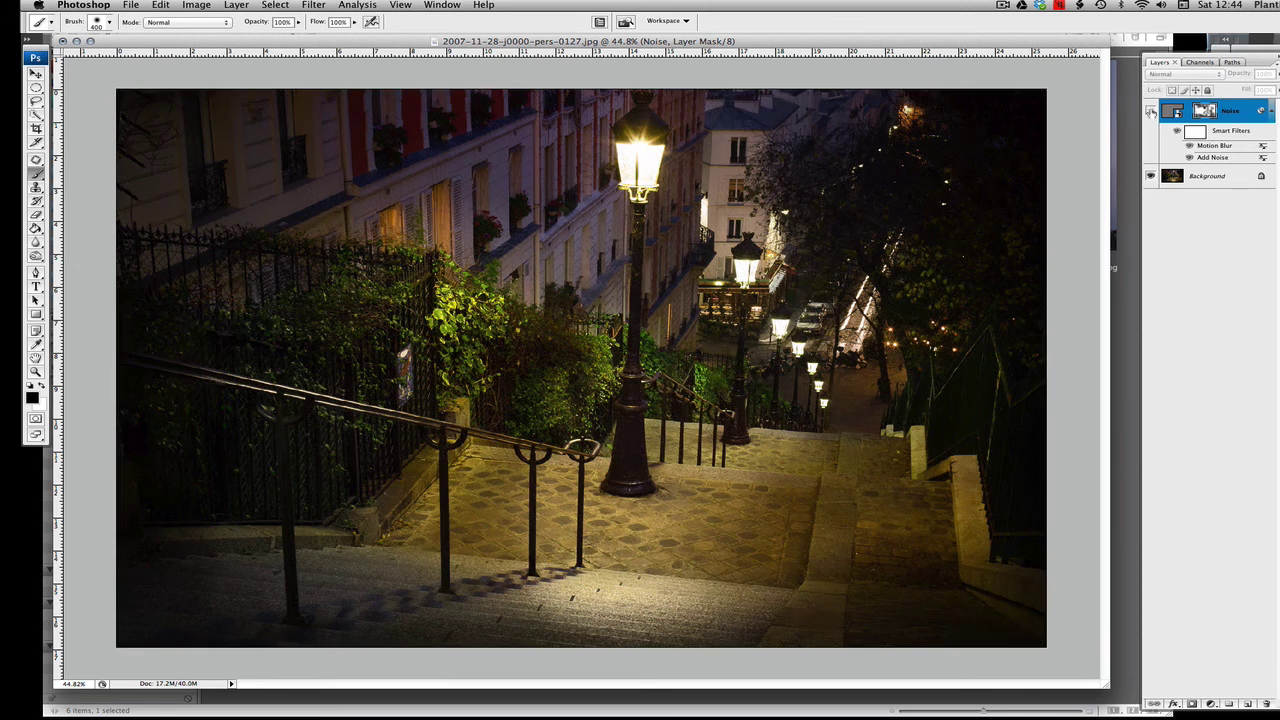
pyautogui.click(1151, 111)
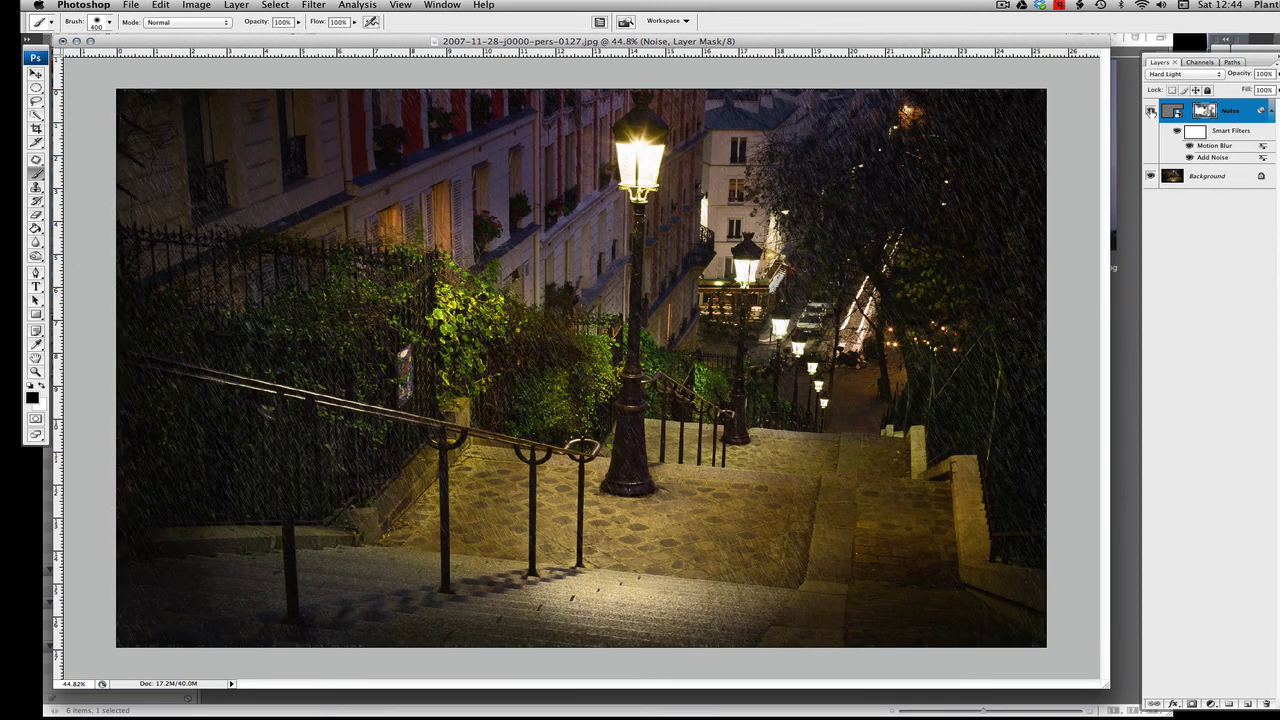
pyautogui.click(1236, 146)
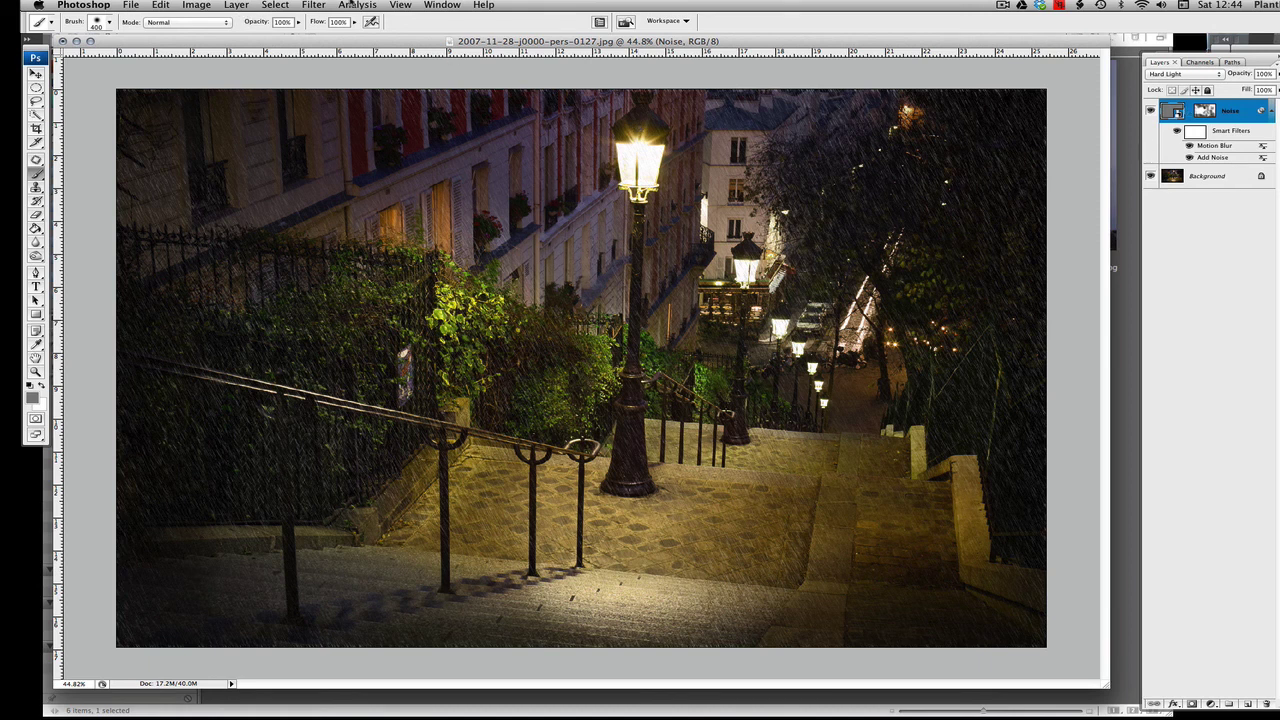
# Add a 0.4-pixel Gaussian Blur smart filter to the noise, then return to the Brush
pyautogui.click(302, 6)
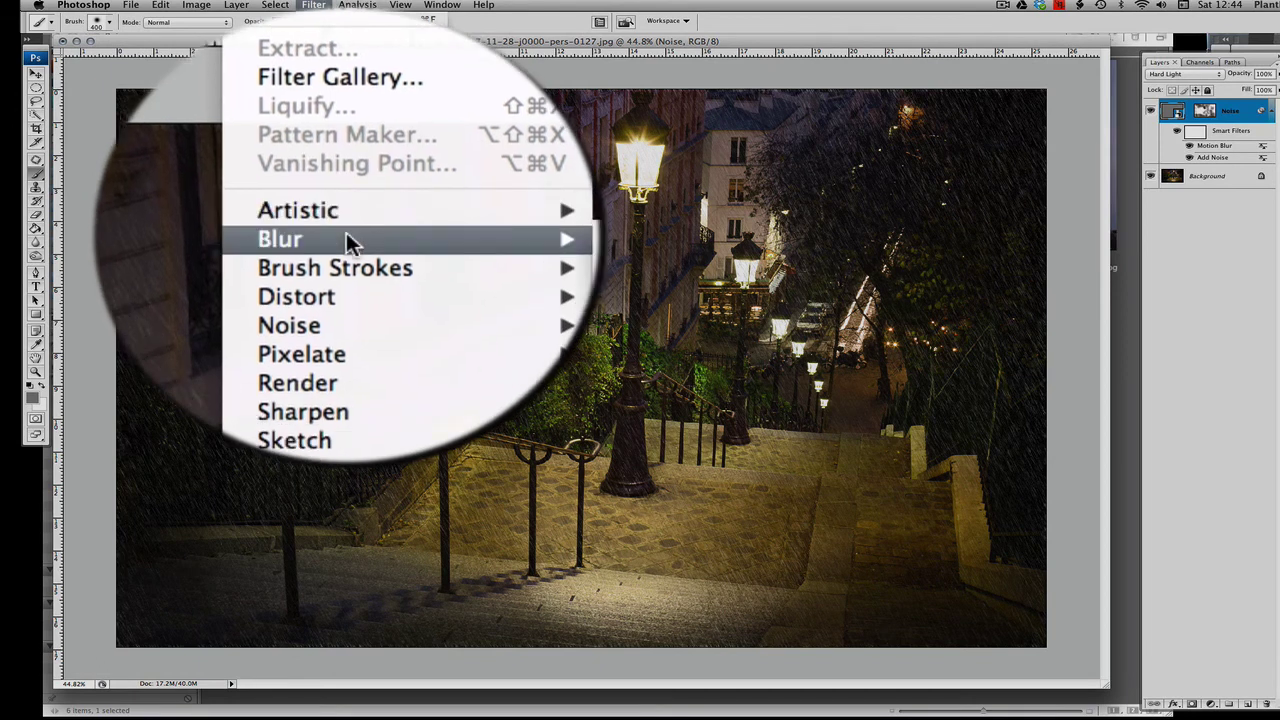
pyautogui.moveTo(352, 136)
pyautogui.click(500, 283)
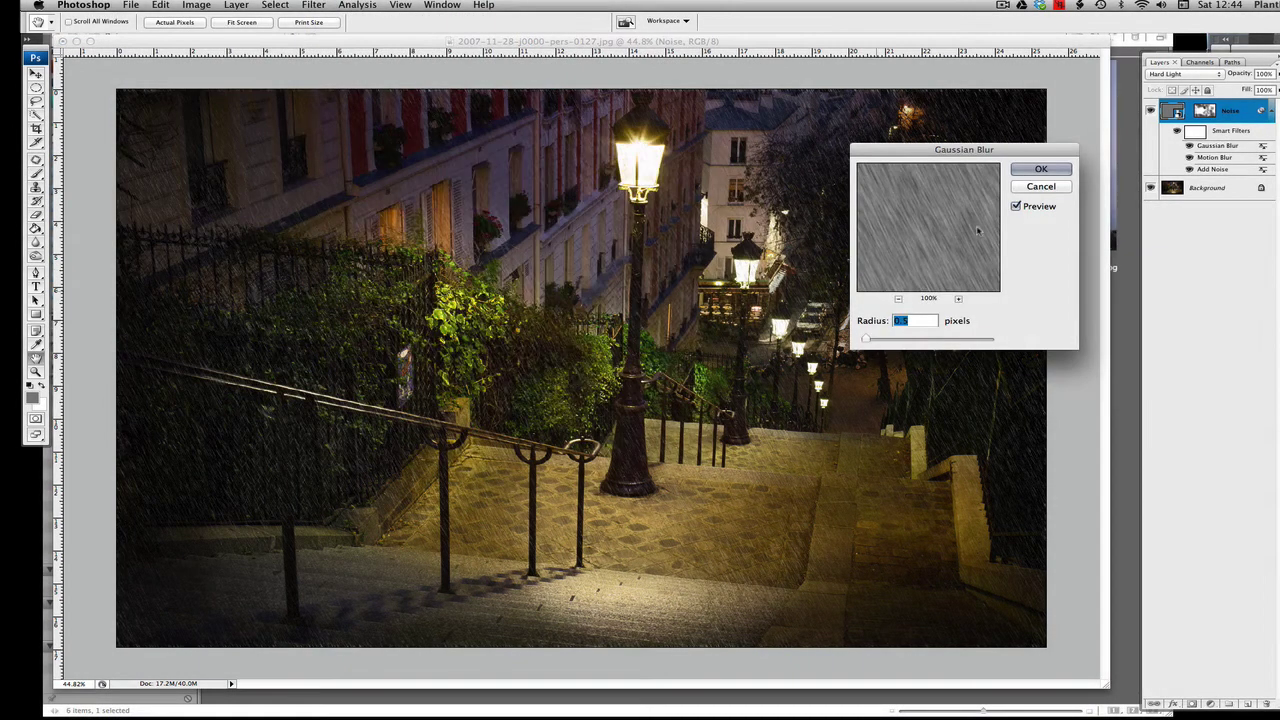
pyautogui.moveTo(975, 157); pyautogui.dragTo(851, 194)
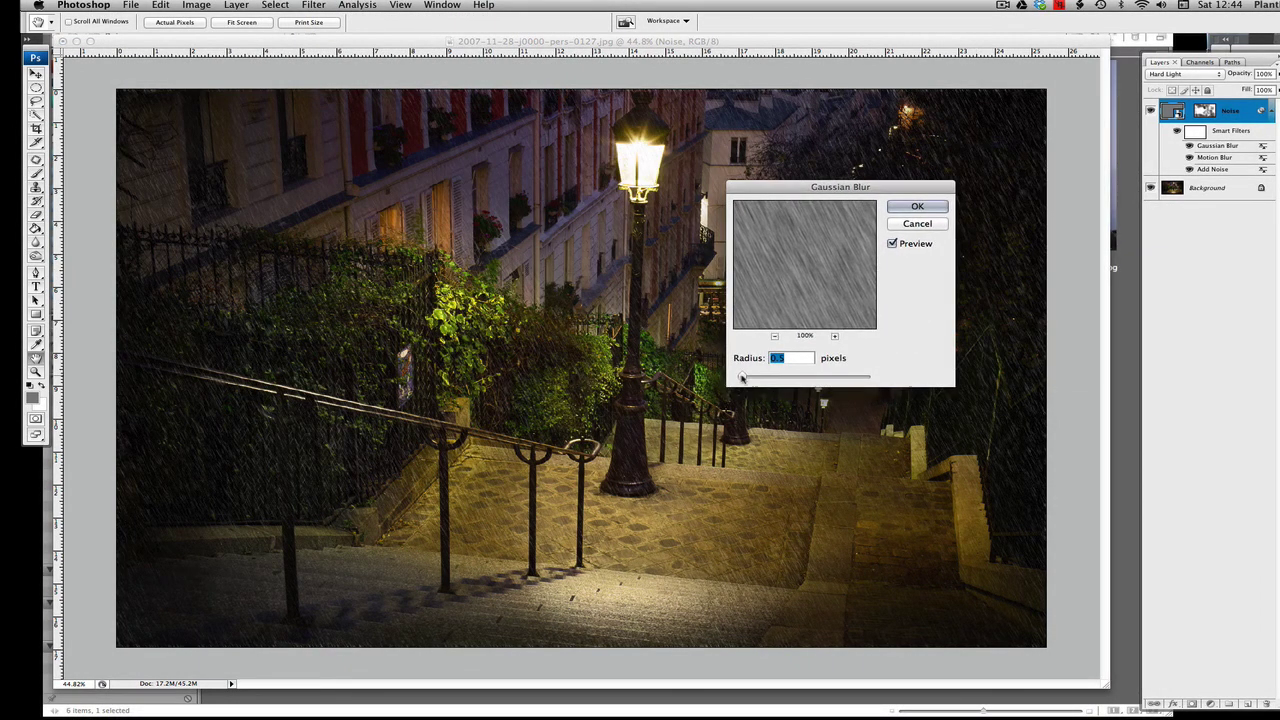
pyautogui.click(742, 378)
pyautogui.moveTo(742, 378); pyautogui.dragTo(743, 379)
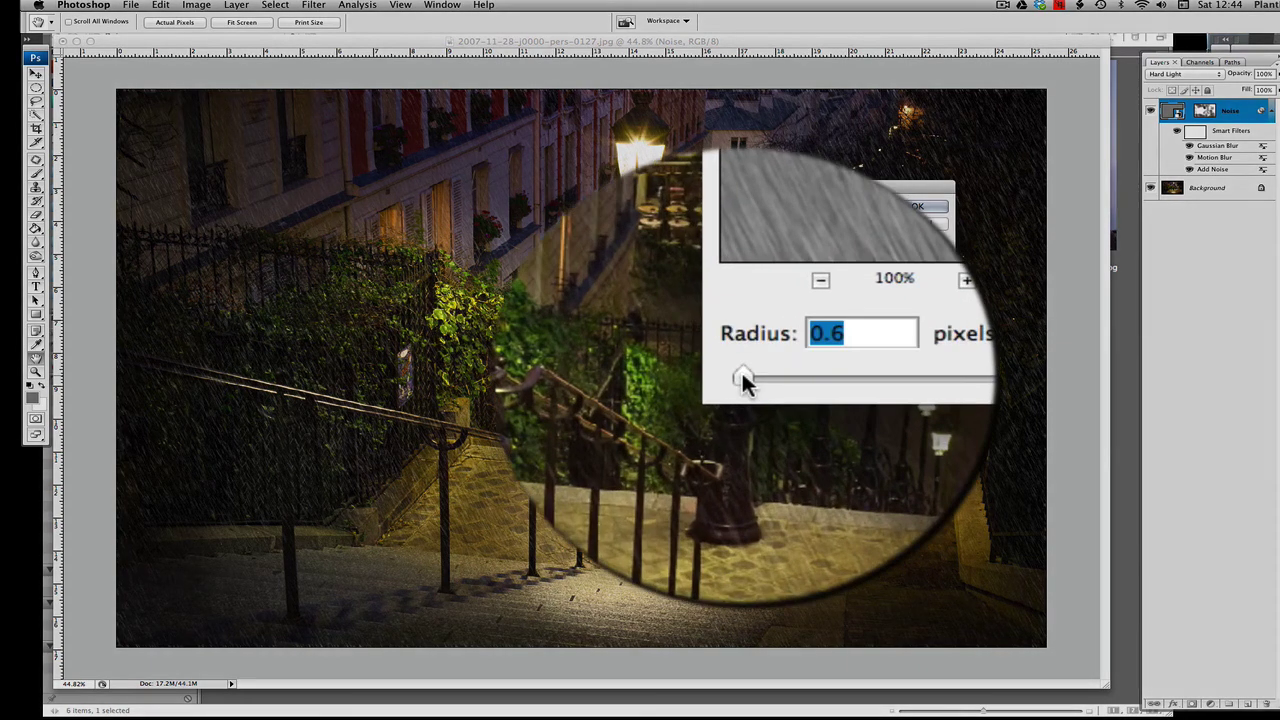
pyautogui.write('0.4')
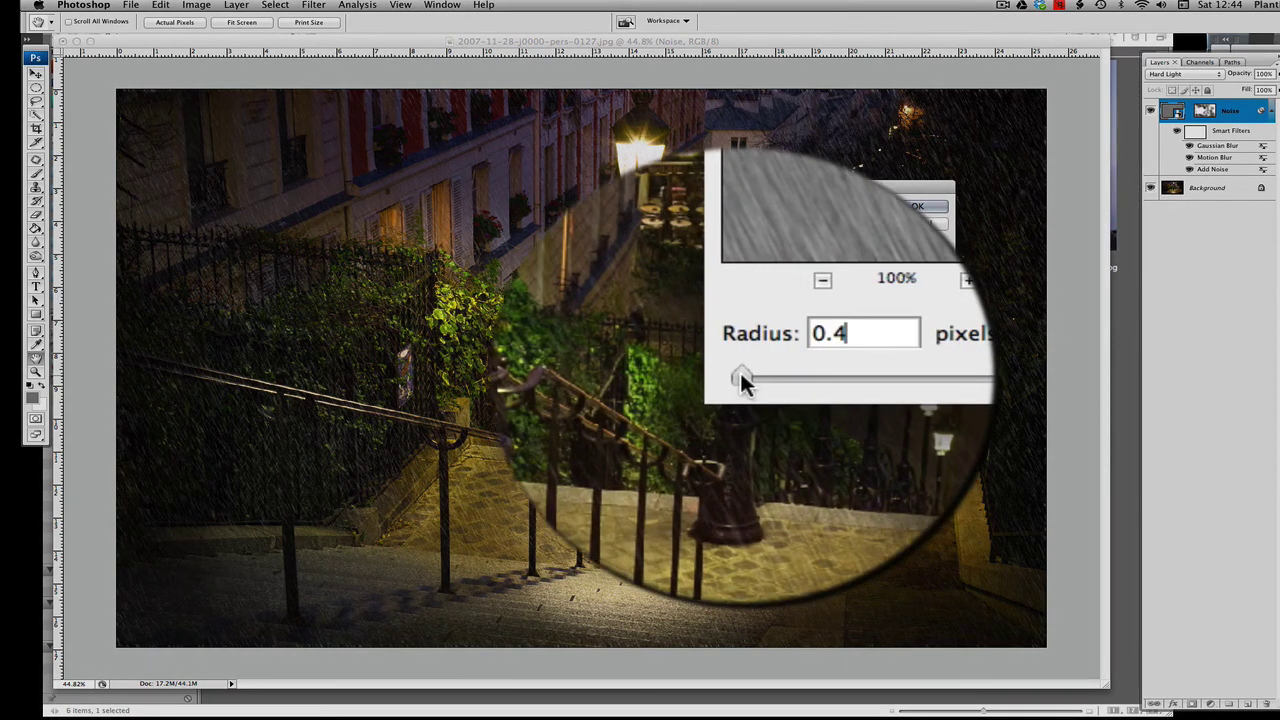
pyautogui.click(742, 378)
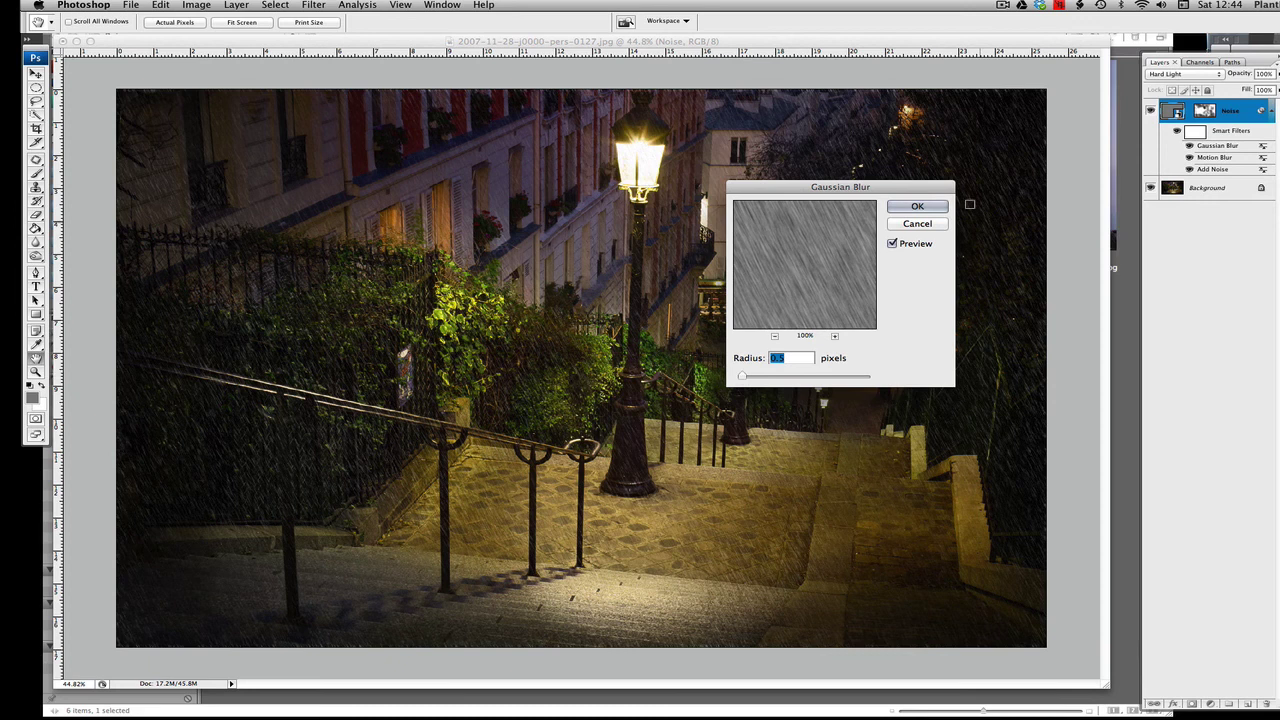
pyautogui.click(933, 206)
pyautogui.press('b')
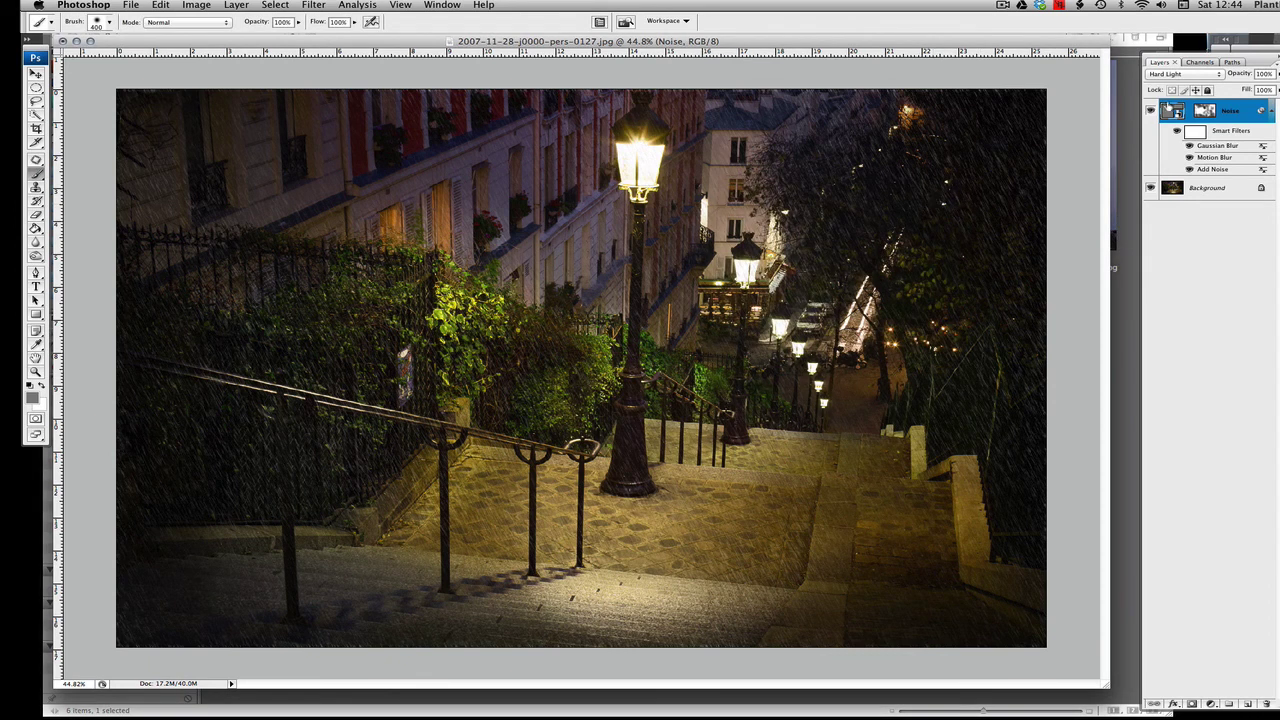
pyautogui.click(1150, 111)
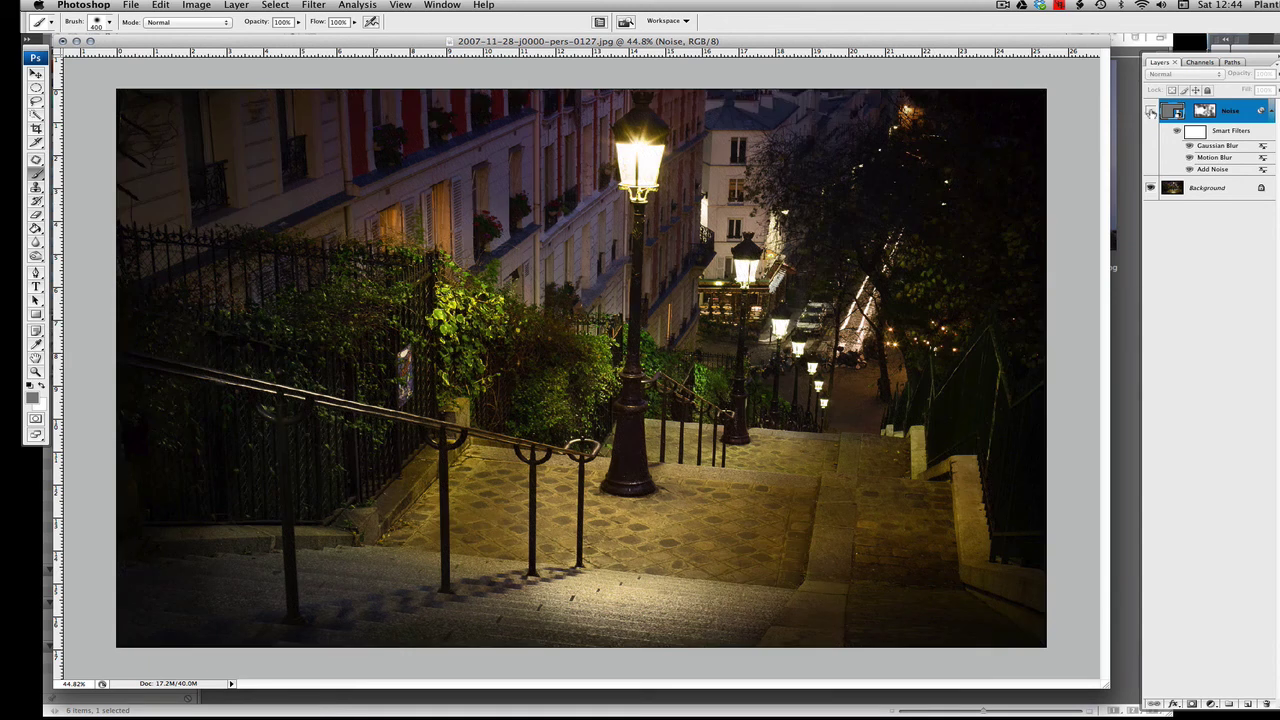
pyautogui.click(1150, 111)
pyautogui.click(1150, 111)
pyautogui.click(1150, 111)
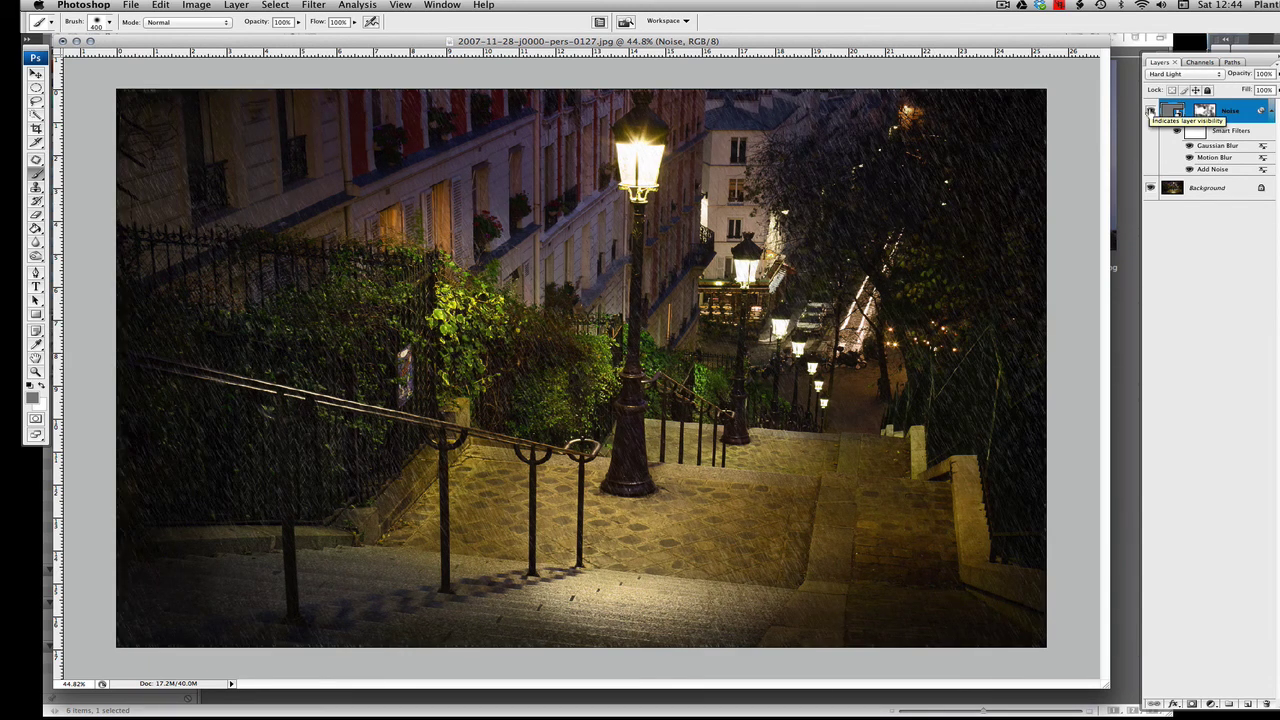
pyautogui.click(1207, 111)
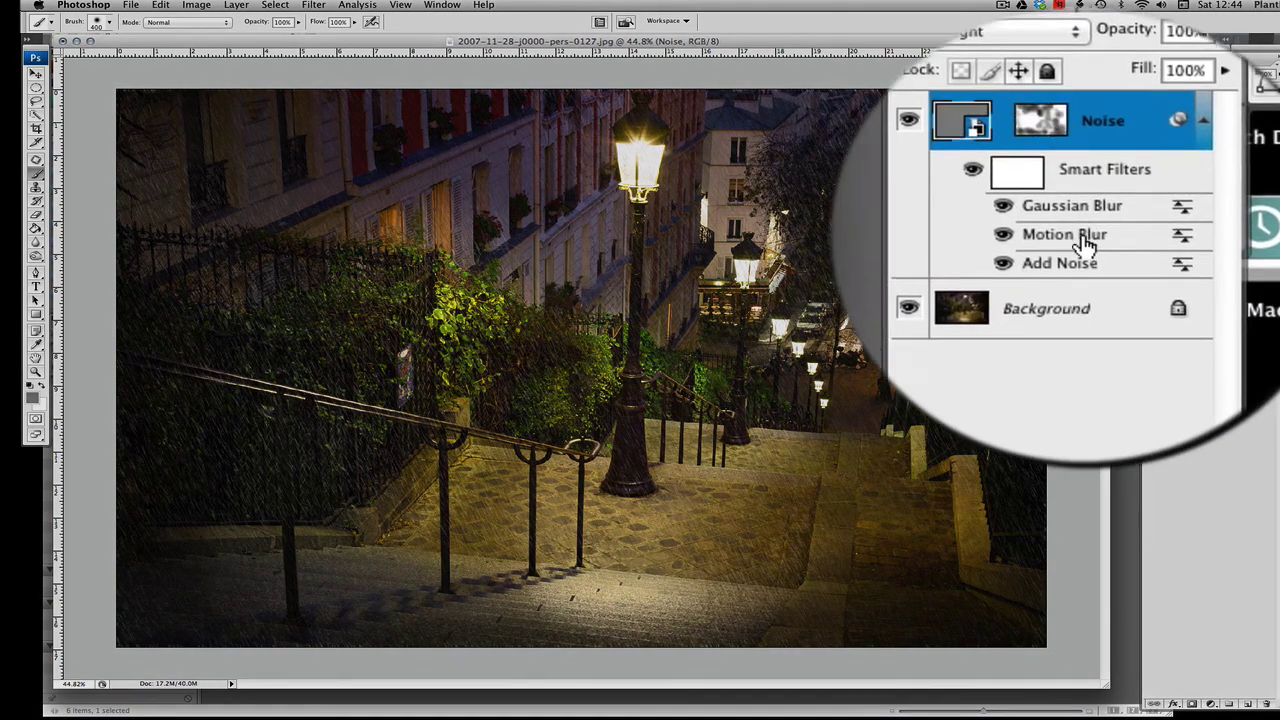
# Reopen the Motion Blur smart filter and reset its distance to about 30 pixels at -66°
pyautogui.doubleClick(1222, 157)
pyautogui.click(795, 206)
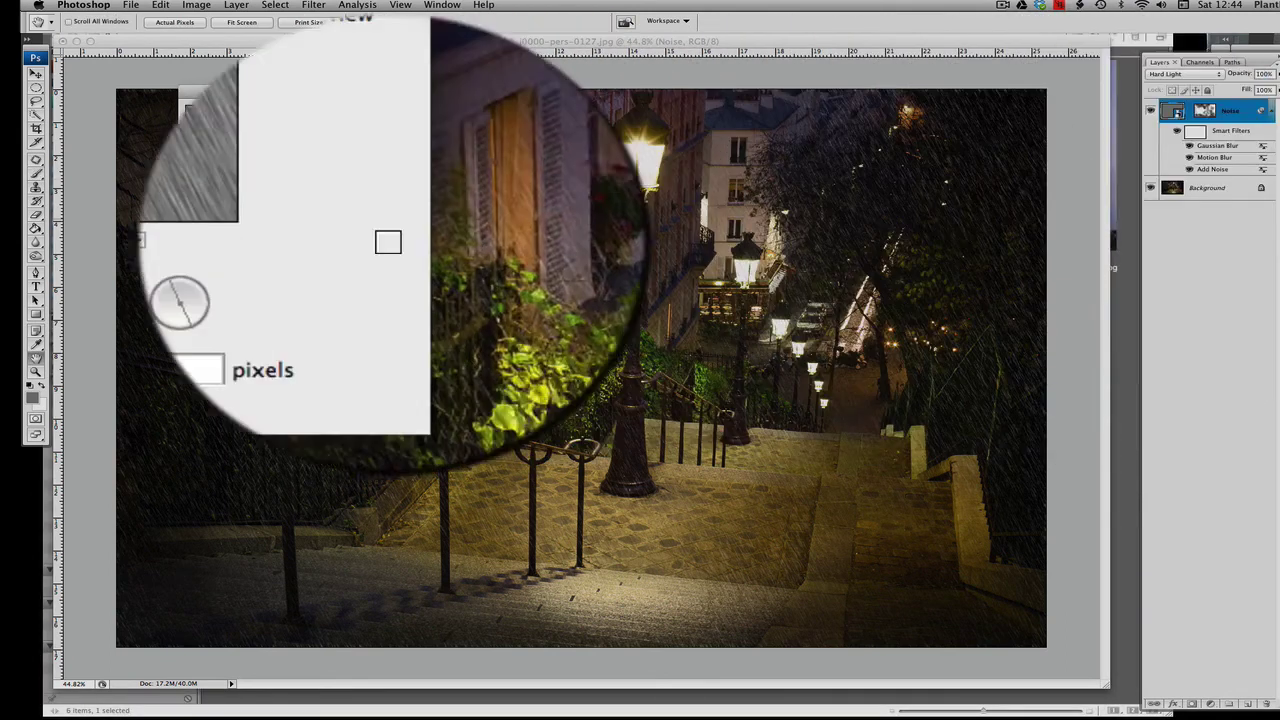
pyautogui.moveTo(283, 308); pyautogui.dragTo(283, 310)
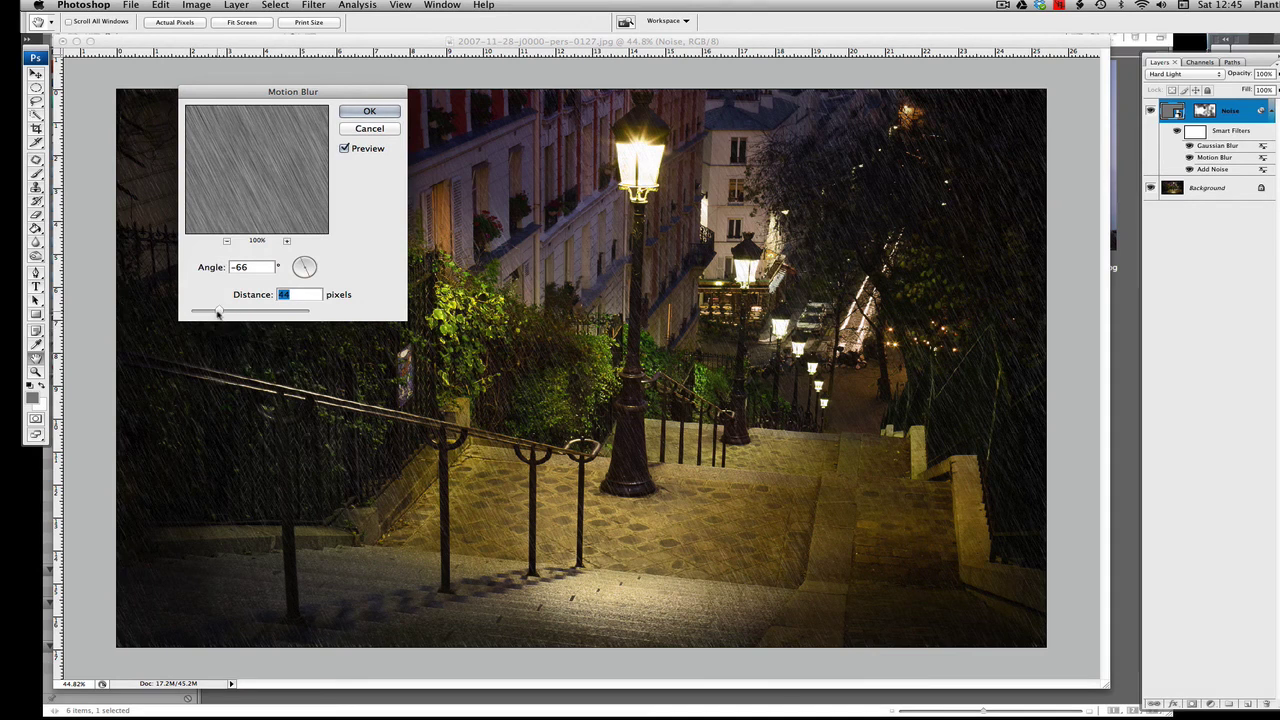
pyautogui.moveTo(219, 311); pyautogui.dragTo(203, 311)
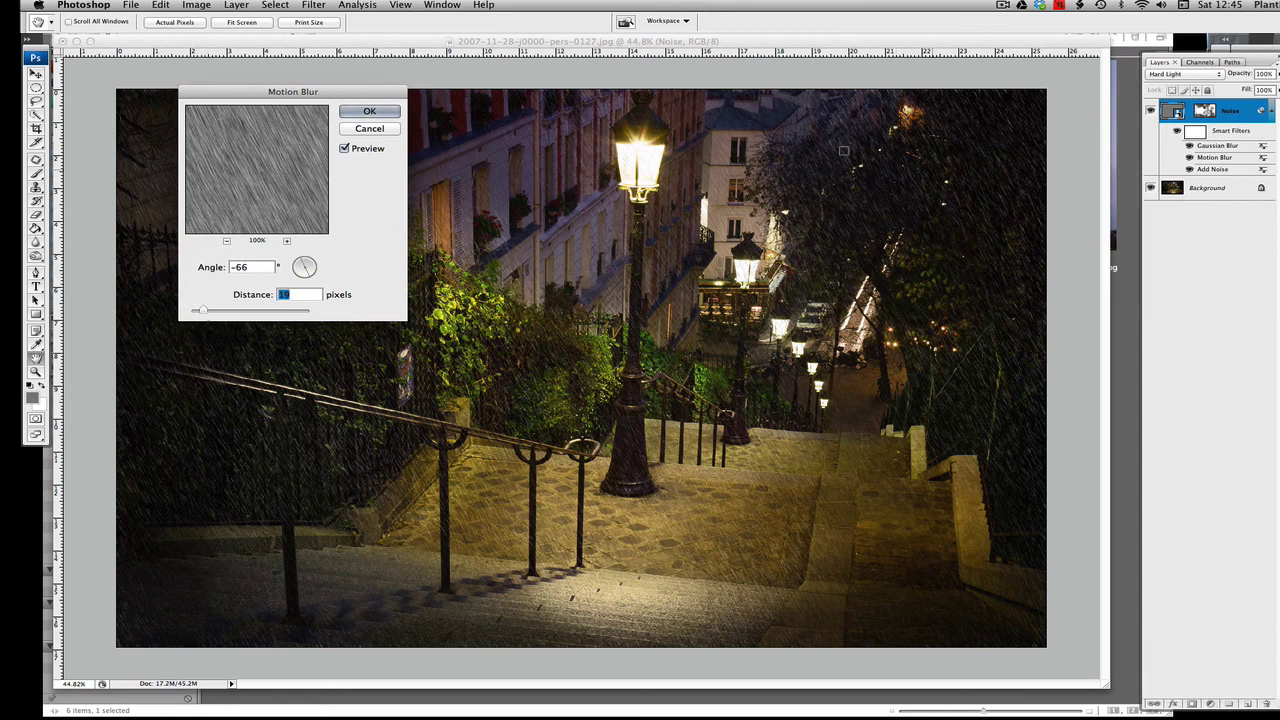
pyautogui.moveTo(327, 92); pyautogui.dragTo(972, 365)
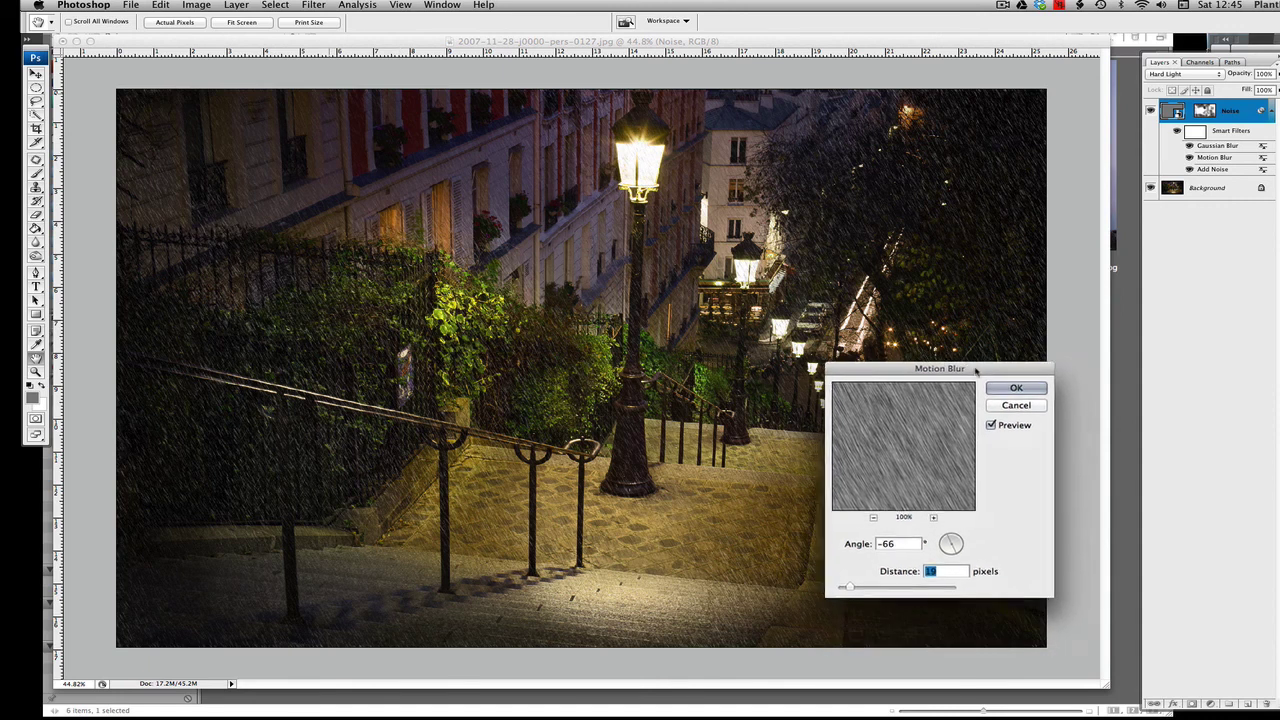
pyautogui.click(847, 585)
pyautogui.moveTo(847, 585); pyautogui.dragTo(843, 585)
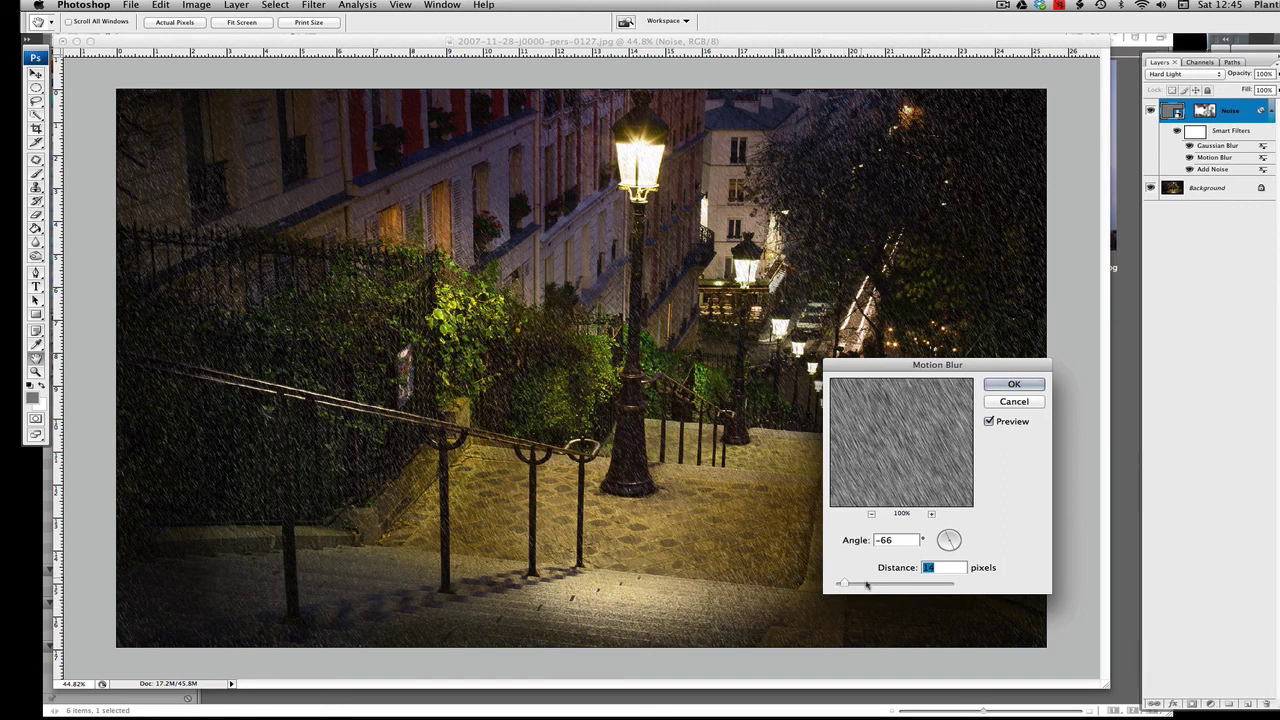
pyautogui.moveTo(849, 587); pyautogui.dragTo(856, 584)
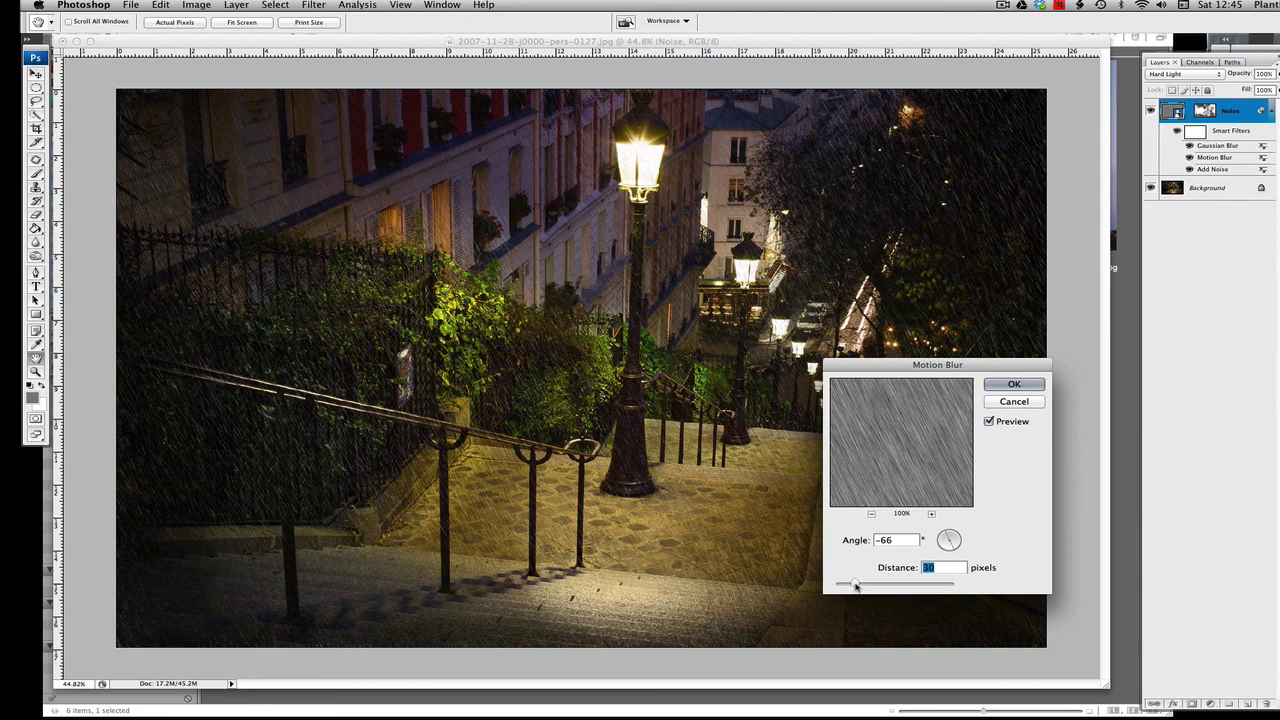
pyautogui.moveTo(855, 586); pyautogui.dragTo(853, 592)
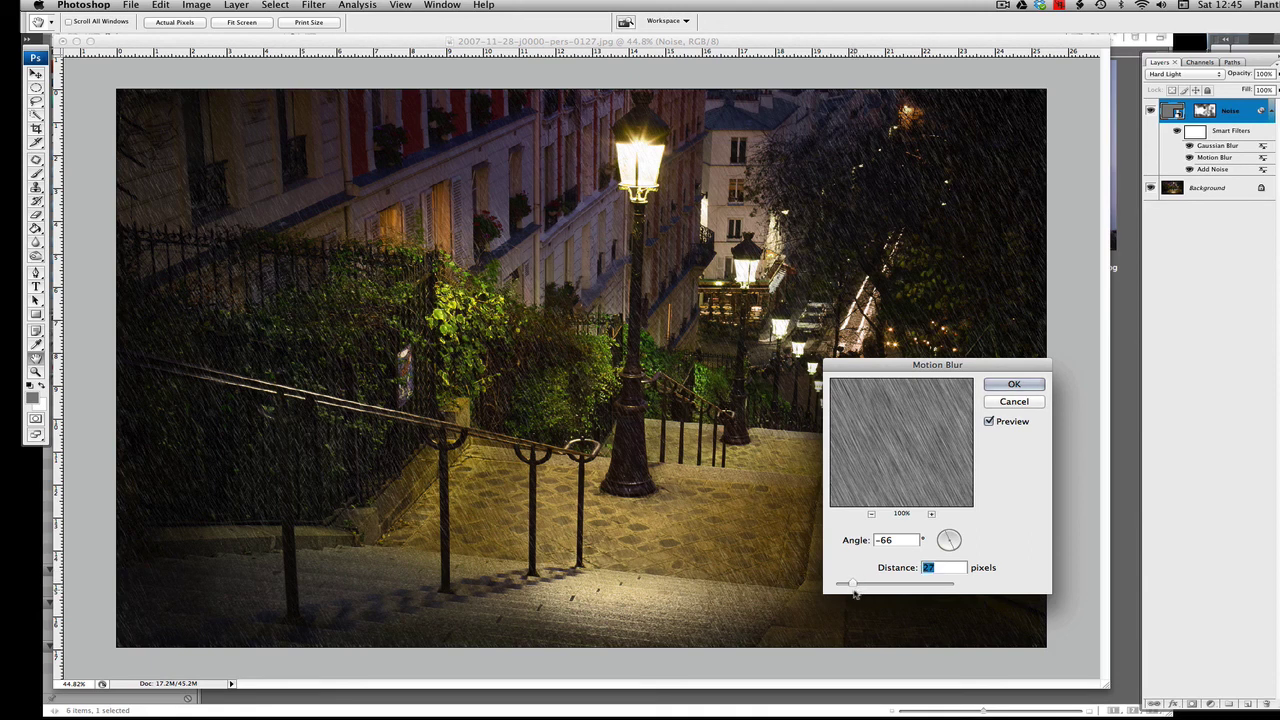
pyautogui.moveTo(855, 590); pyautogui.dragTo(859, 582)
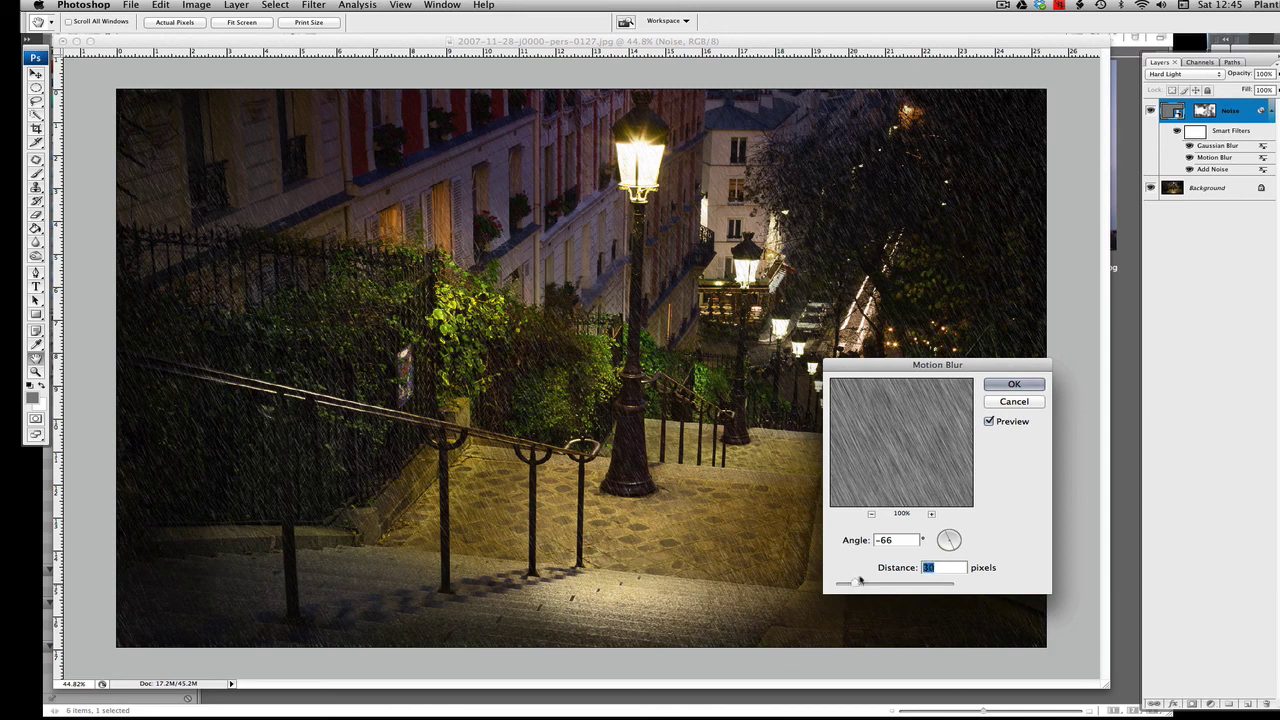
pyautogui.click(1014, 384)
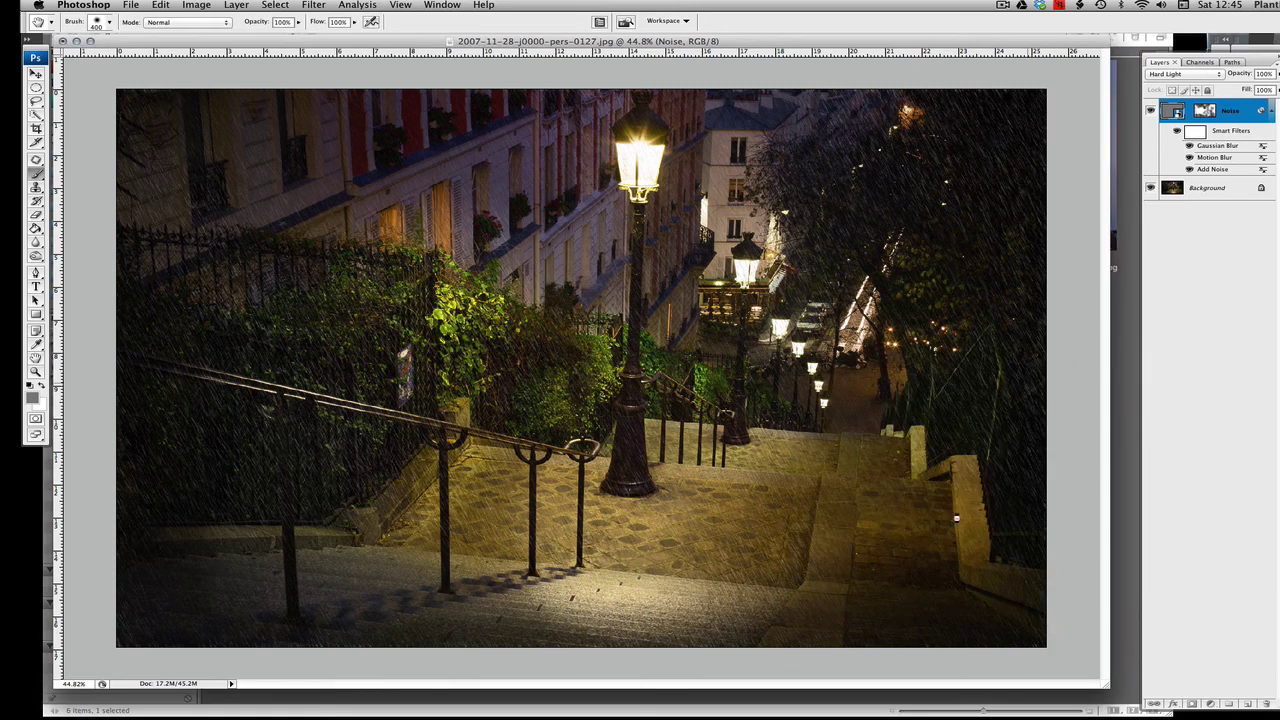